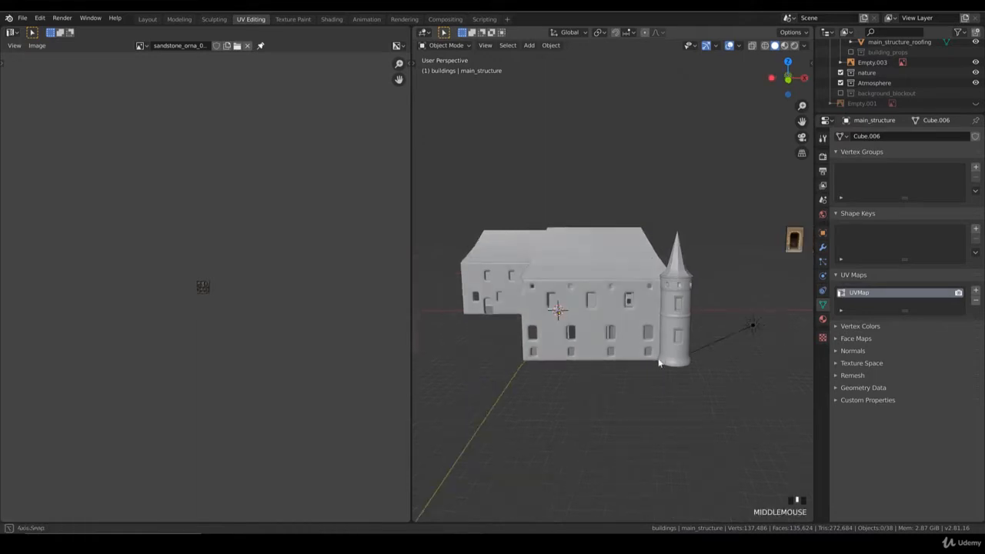
# Examine the main building's walls, windows and towers from several angles and in the front view.
pyautogui.scroll(2, 607, 360)
pyautogui.moveTo(575, 346); pyautogui.dragTo(585, 310, button='middle')
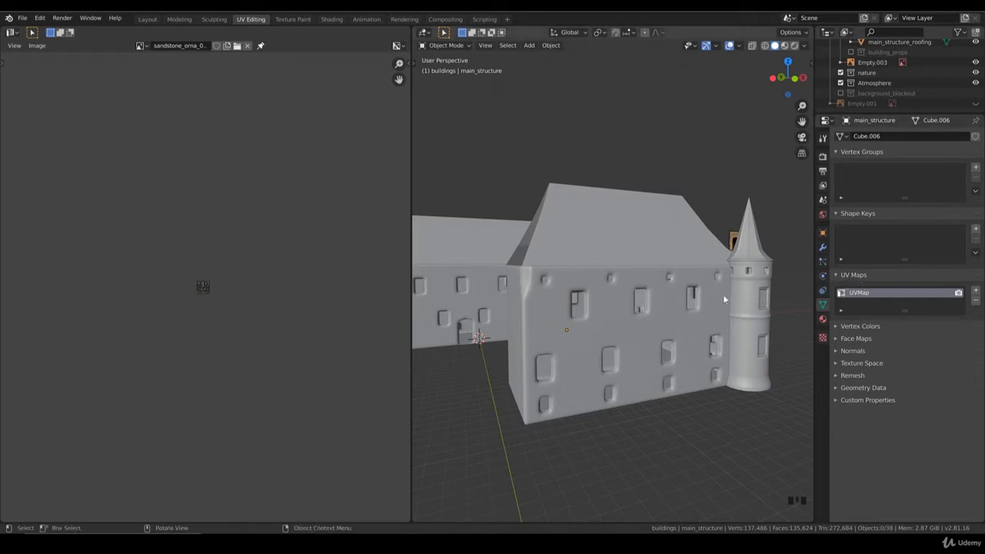
pyautogui.scroll(-2, 690, 295)
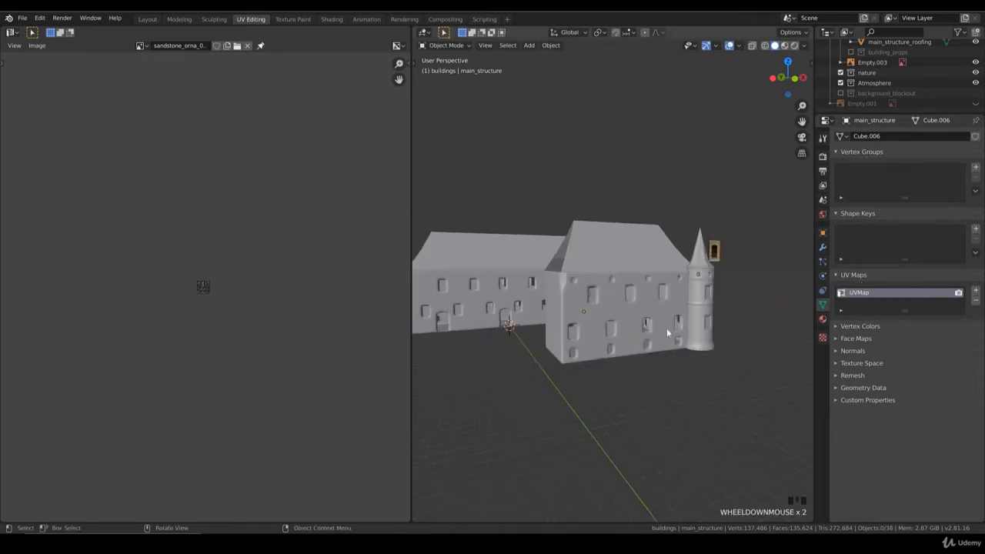
pyautogui.scroll(3, 645, 330)
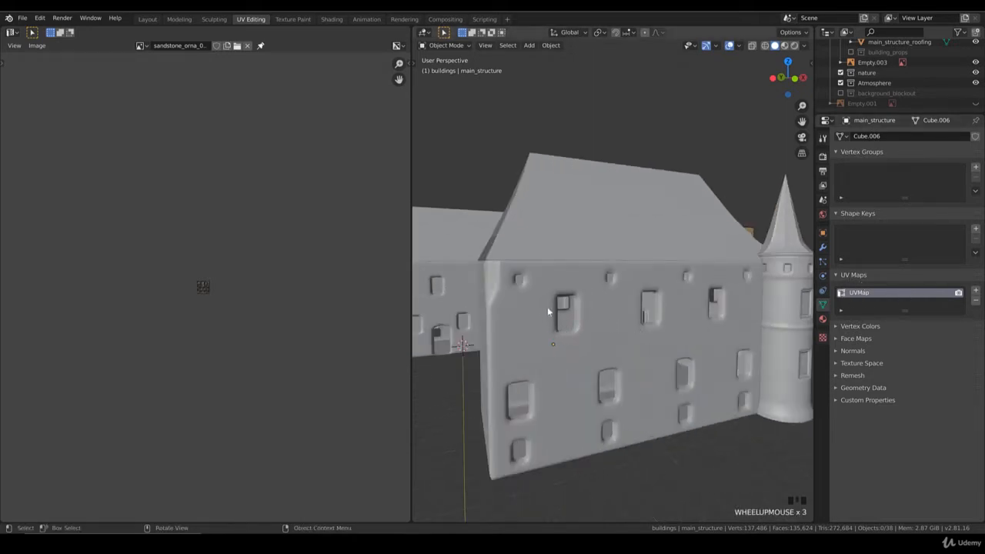
pyautogui.scroll(-2, 584, 343)
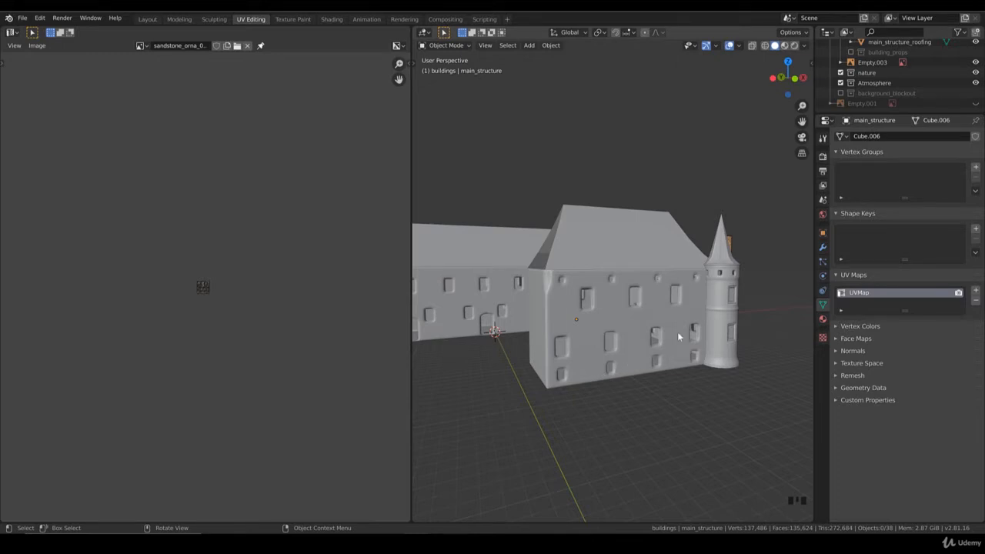
pyautogui.moveTo(678, 337); pyautogui.dragTo(572, 340, button='middle')
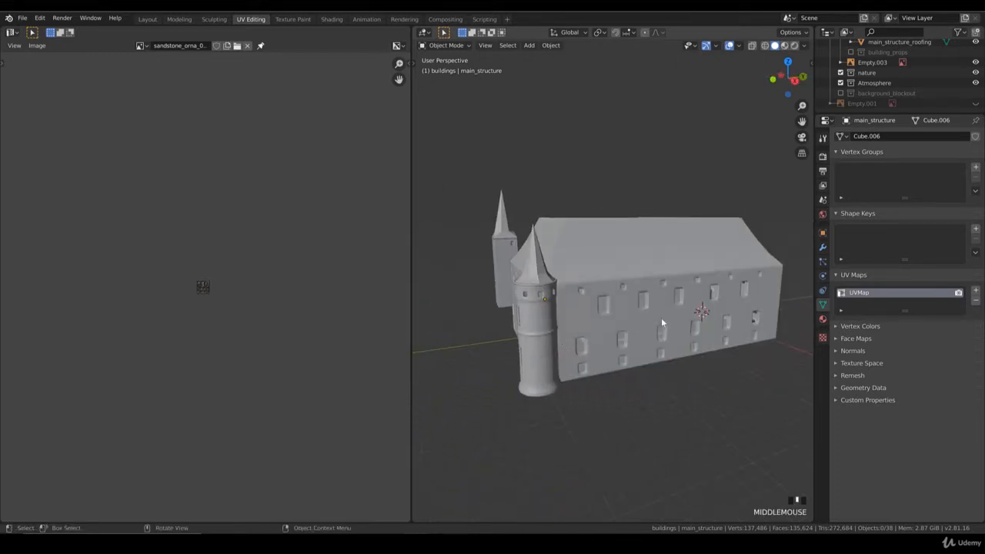
pyautogui.scroll(2, 615, 326)
pyautogui.moveTo(707, 332); pyautogui.dragTo(520, 344, button='middle')
pyautogui.scroll(1, 670, 327)
pyautogui.press('KP_1')
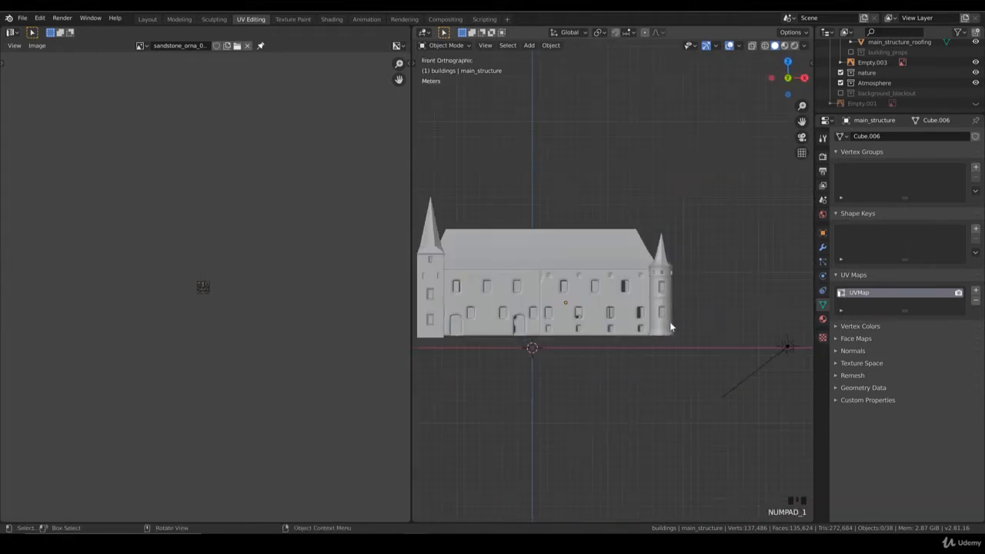
pyautogui.keyDown('shift'); pyautogui.moveTo(588, 318); pyautogui.dragTo(618, 316, button='middle'); pyautogui.keyUp('shift')
pyautogui.scroll(4, 618, 315)
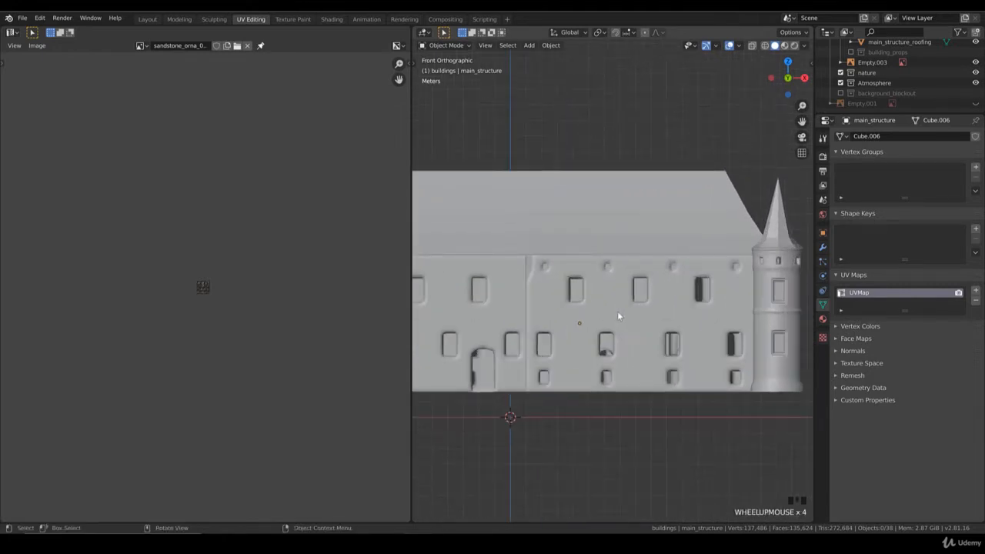
pyautogui.scroll(-2, 608, 315)
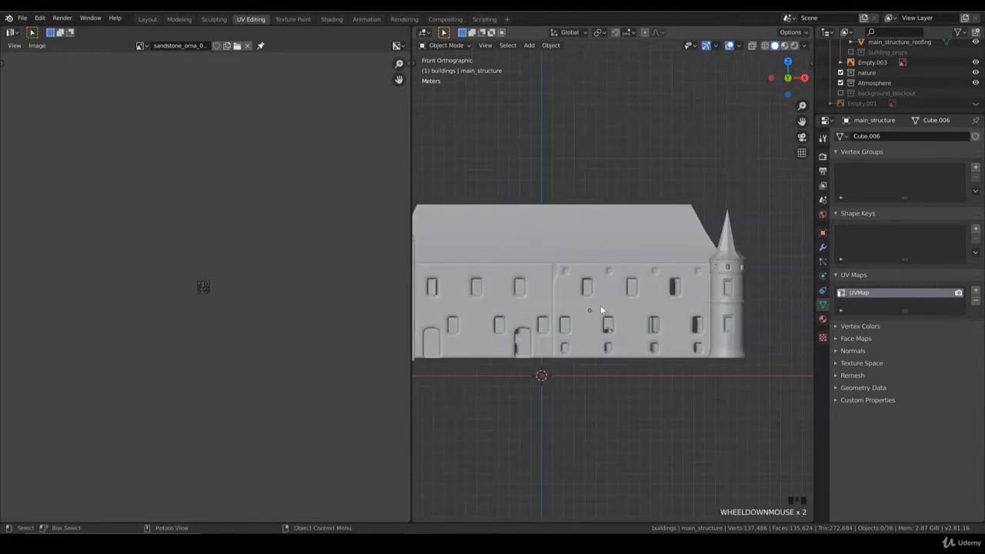
# Add a second UV map to the main structure and name it "sandstone".
pyautogui.click(975, 292)
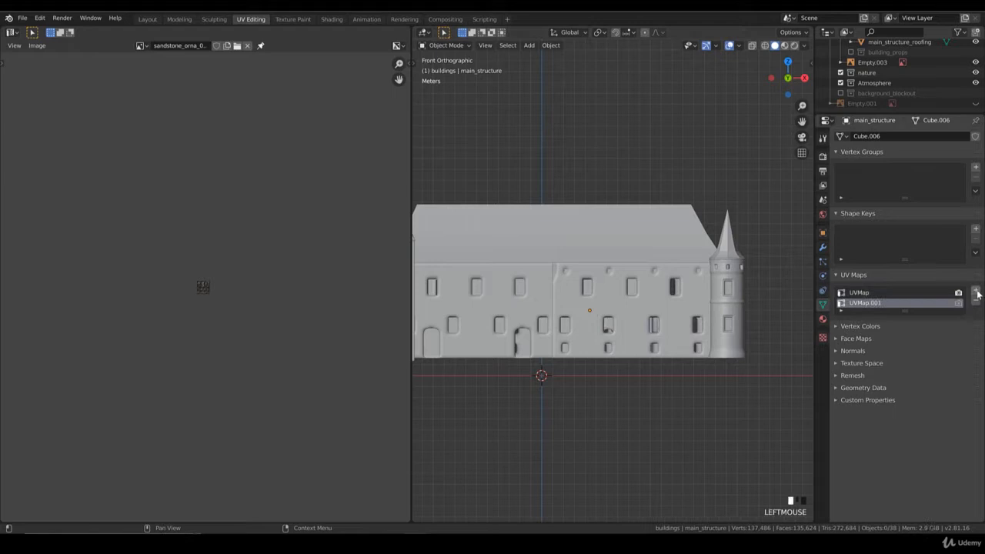
pyautogui.doubleClick(864, 303)
pyautogui.press('Return')
# Display the scene in rendered shading to check the brick texture on the main structure's facade.
pyautogui.press('z')
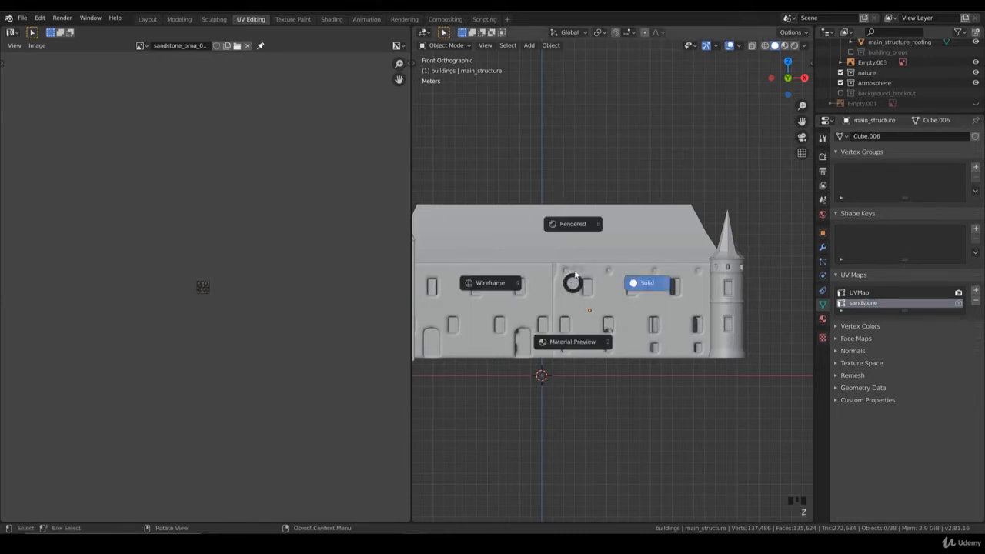
pyautogui.click(577, 228)
pyautogui.scroll(1, 599, 314)
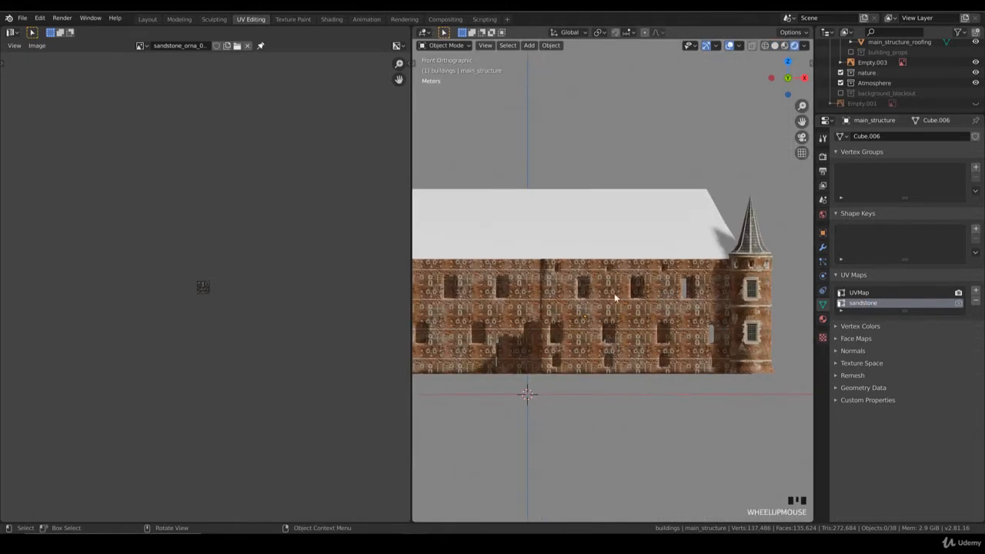
pyautogui.click(622, 311)
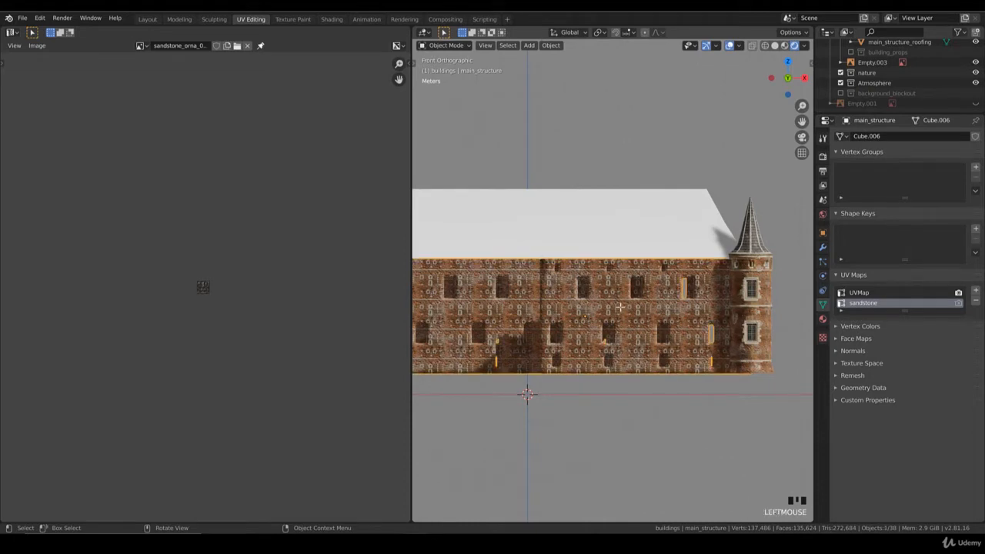
pyautogui.press('Tab')
pyautogui.press('s')
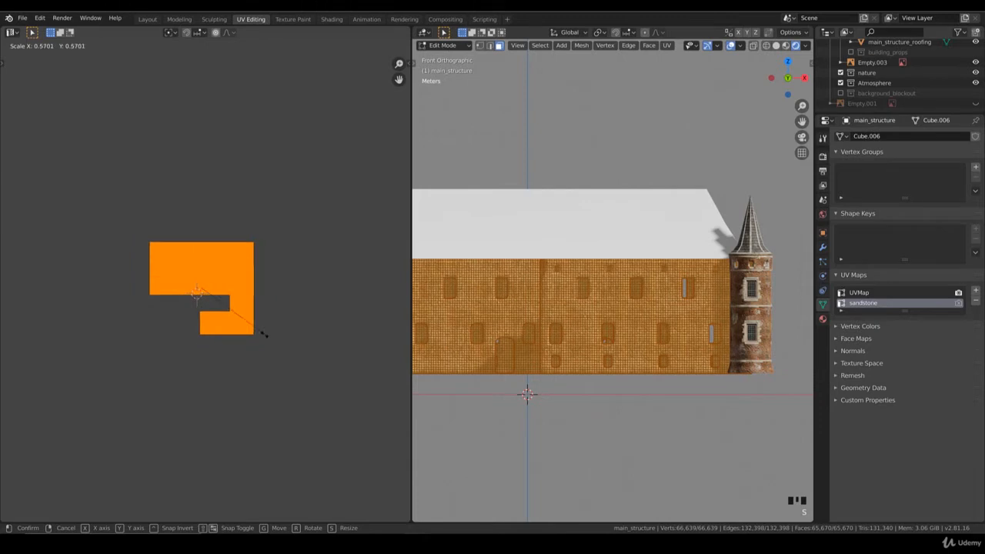
pyautogui.press('Escape')
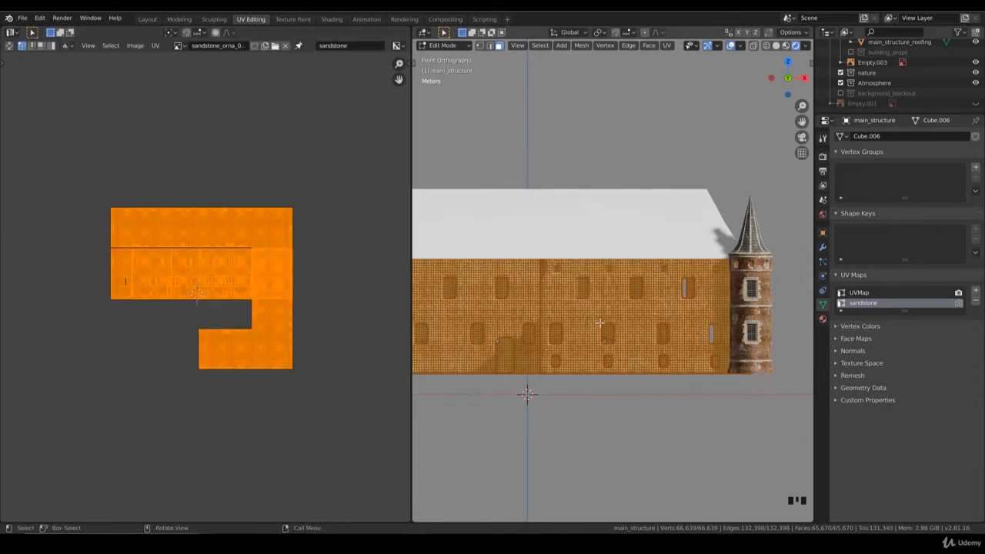
pyautogui.press('Tab')
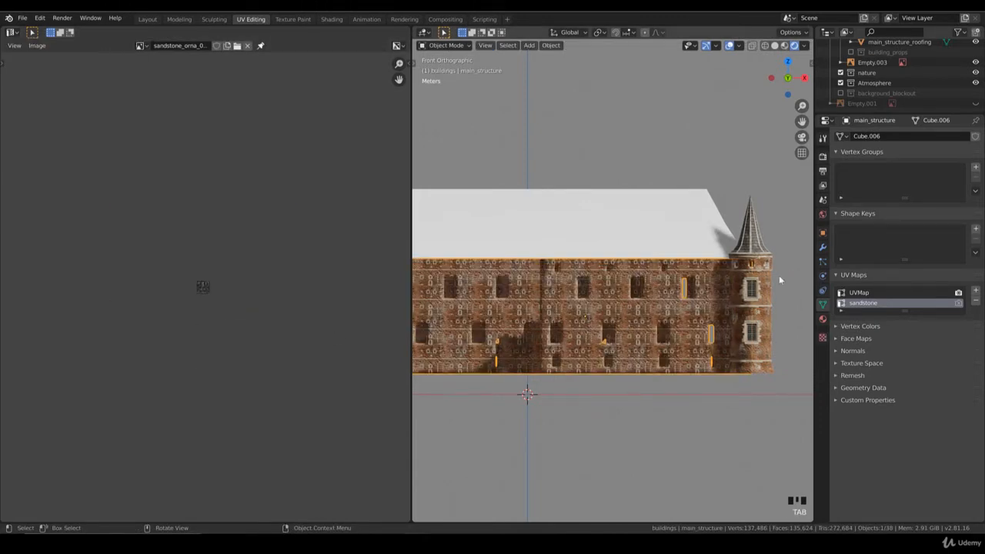
# Hide the main building's roofing and the objects tower_cylinder, roof_main_tower, roof_cylinder_tower and main_tower.
pyautogui.click(616, 242)
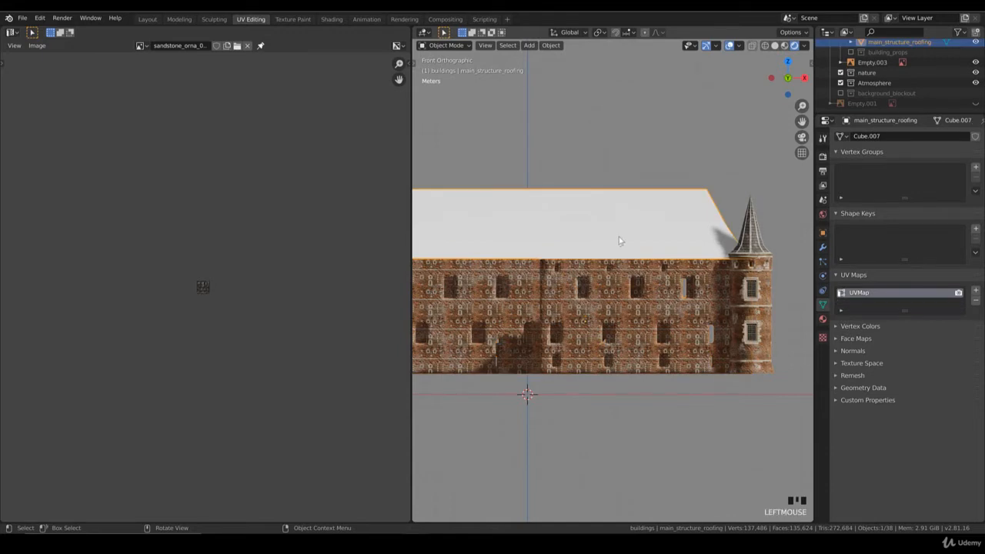
pyautogui.press('h')
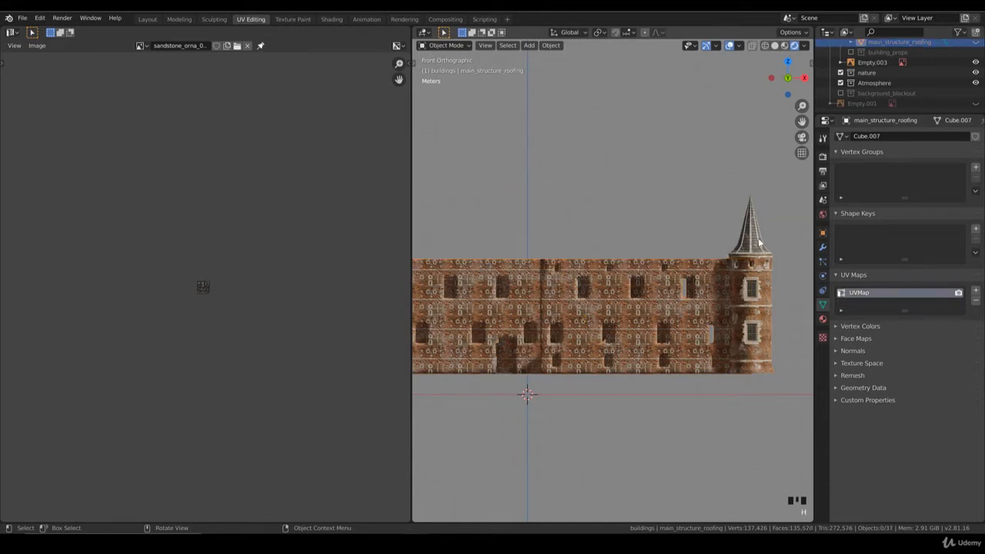
pyautogui.scroll(6, 907, 74)
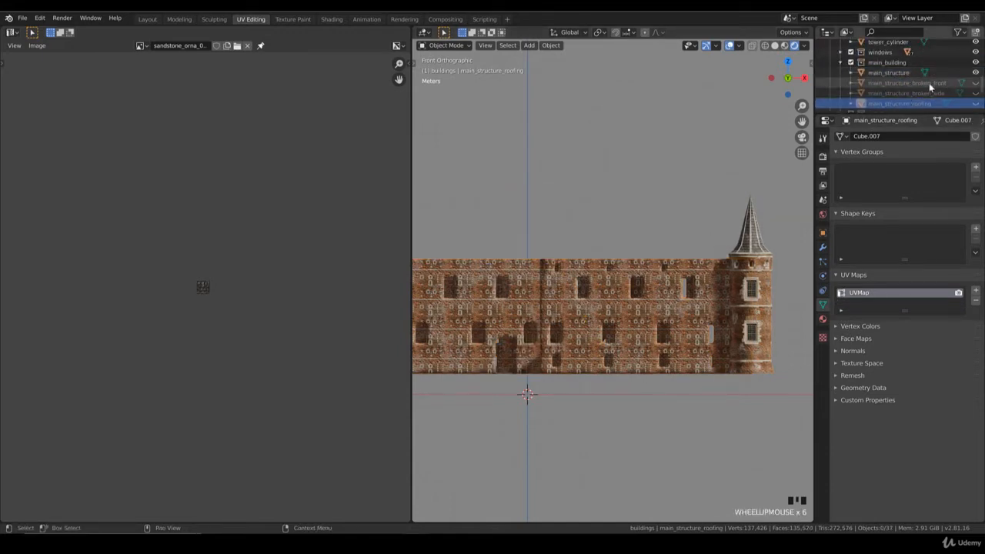
pyautogui.click(923, 42)
pyautogui.scroll(3, 958, 89)
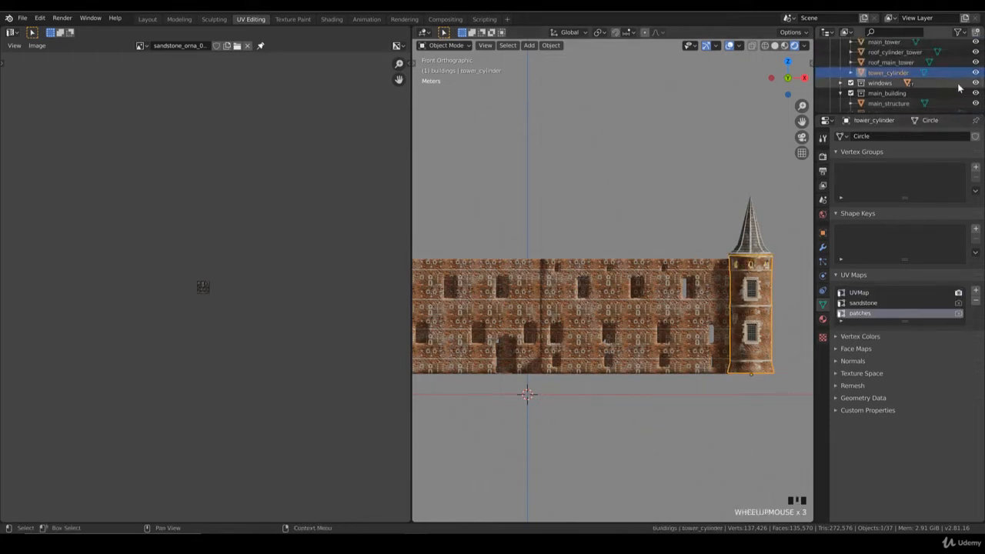
pyautogui.click(976, 73)
pyautogui.click(976, 62)
pyautogui.click(975, 52)
pyautogui.click(975, 42)
# Hide the border_tower_square and border_tower_cylinder objects.
pyautogui.scroll(3, 969, 66)
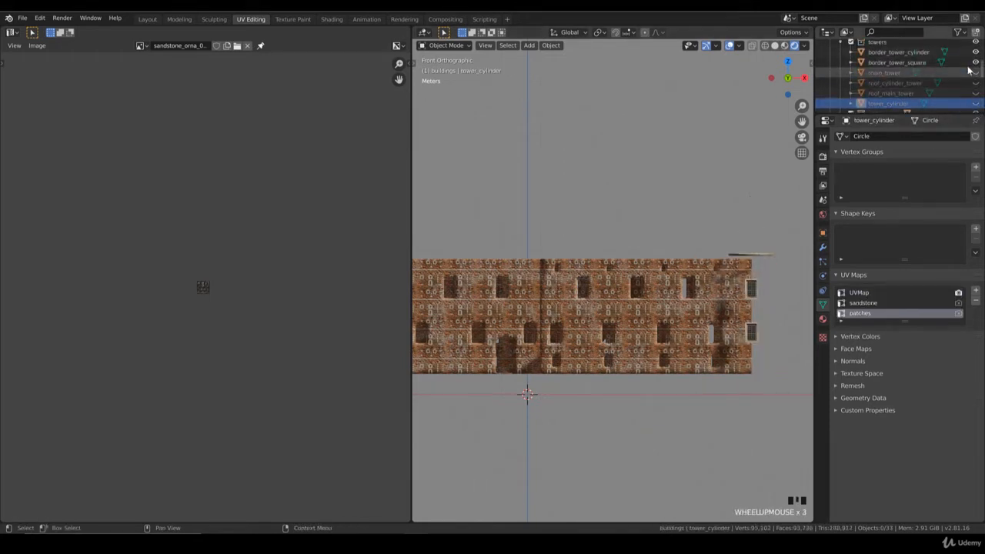
pyautogui.scroll(1, 967, 69)
pyautogui.click(975, 72)
pyautogui.click(975, 62)
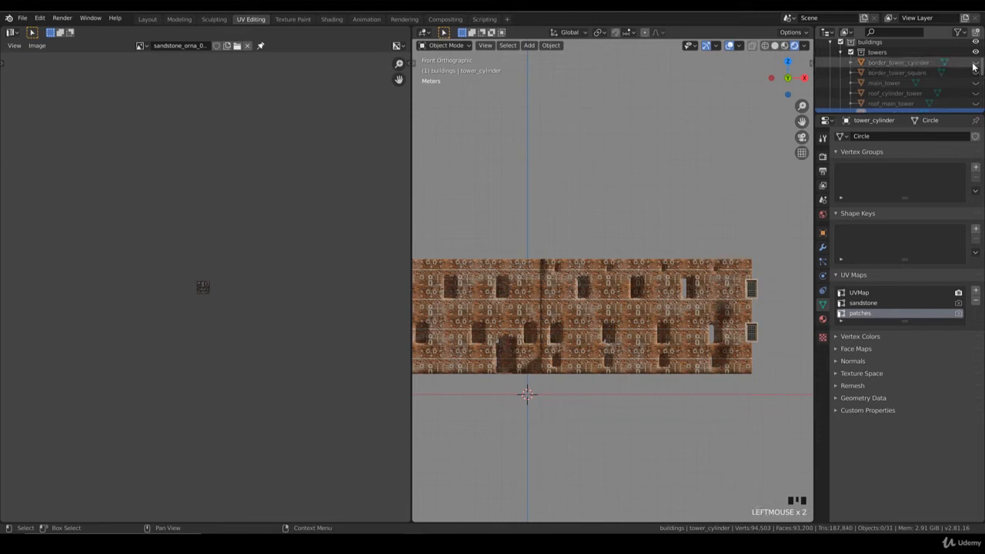
# Exclude the windows collection from the view layer so only the main building's walls are shown.
pyautogui.click(753, 290)
pyautogui.moveTo(753, 291); pyautogui.dragTo(794, 204, button='middle')
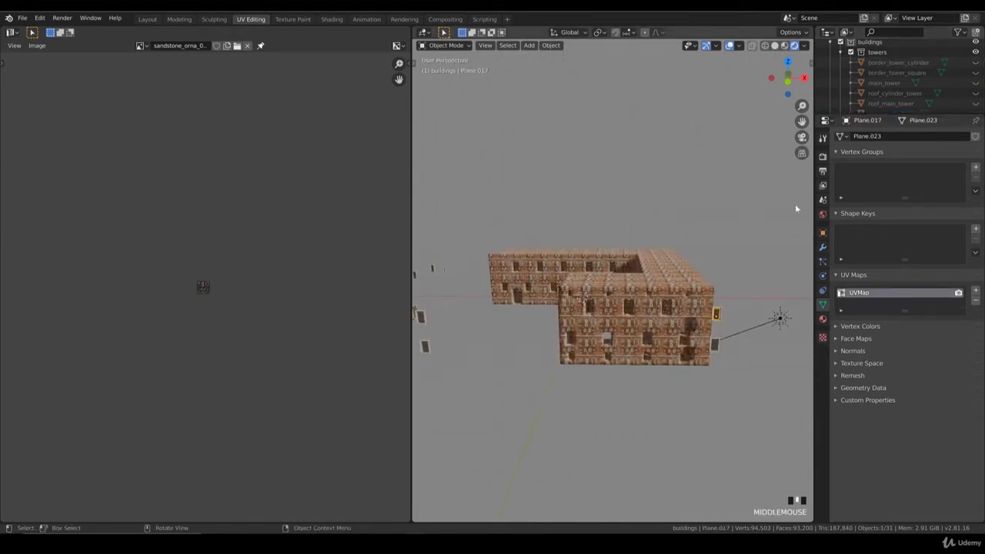
pyautogui.scroll(-3, 882, 59)
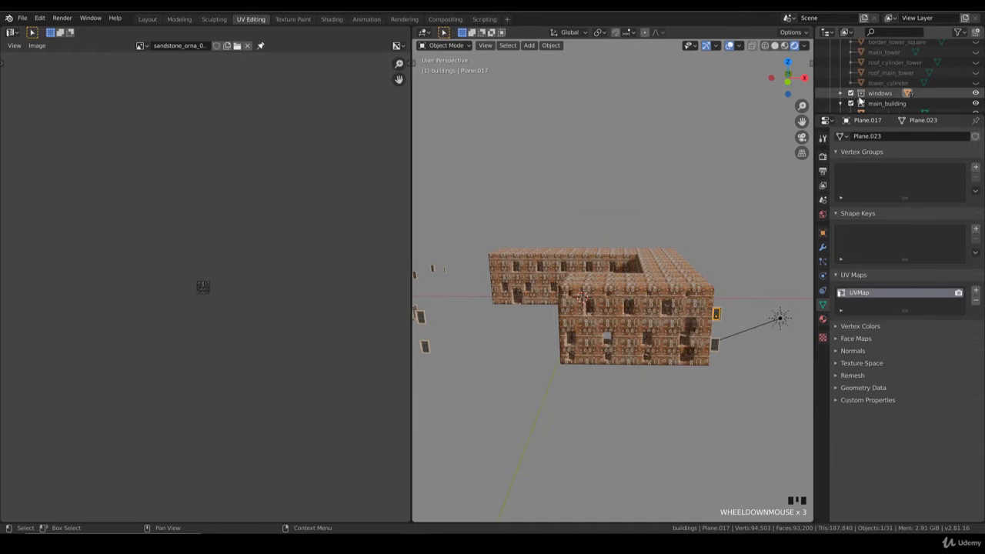
pyautogui.scroll(-1, 859, 100)
pyautogui.click(851, 83)
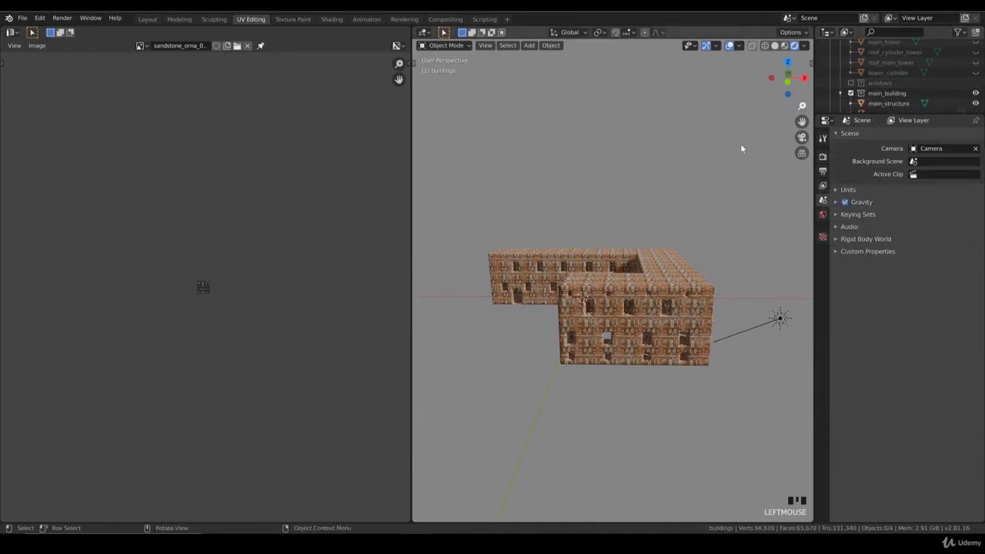
pyautogui.scroll(-3, 634, 244)
pyautogui.scroll(2, 650, 297)
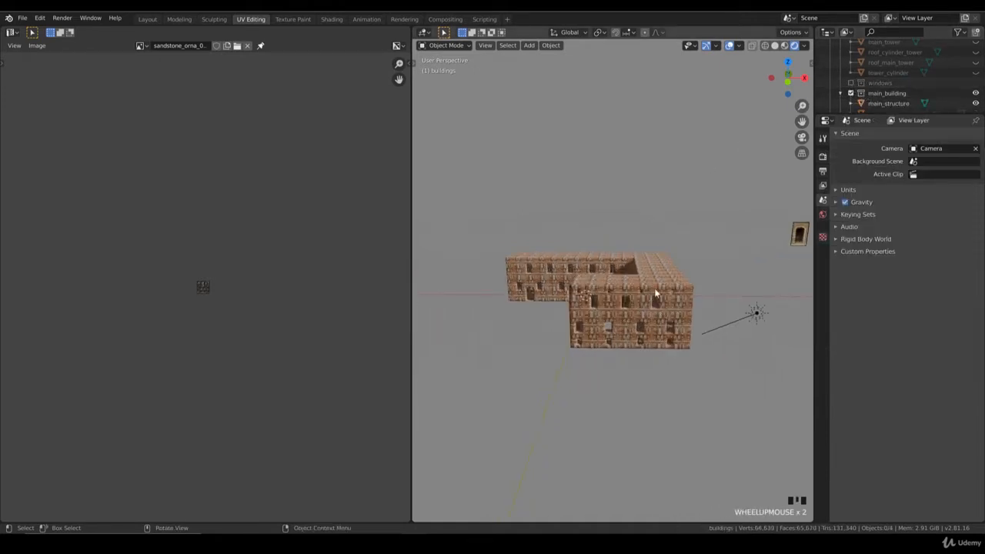
# Switch the viewport to solid shading and open main_structure in Edit Mode from the top view.
pyautogui.press('z')
pyautogui.click(738, 286)
pyautogui.click(612, 288)
pyautogui.press('KP_7')
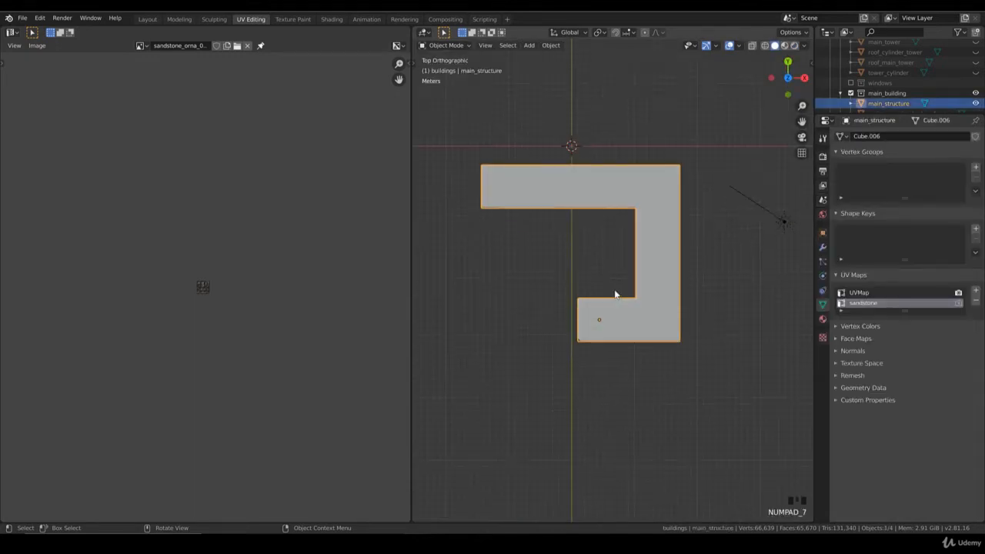
pyautogui.press('Tab')
# Box-select the top faces of the building's short front wing, leaving out the faces at its bevelled corner.
pyautogui.scroll(4, 607, 318)
pyautogui.keyDown('shift'); pyautogui.moveTo(587, 335); pyautogui.dragTo(553, 292, button='middle'); pyautogui.keyUp('shift')
pyautogui.click(527, 291)
pyautogui.scroll(2, 500, 287)
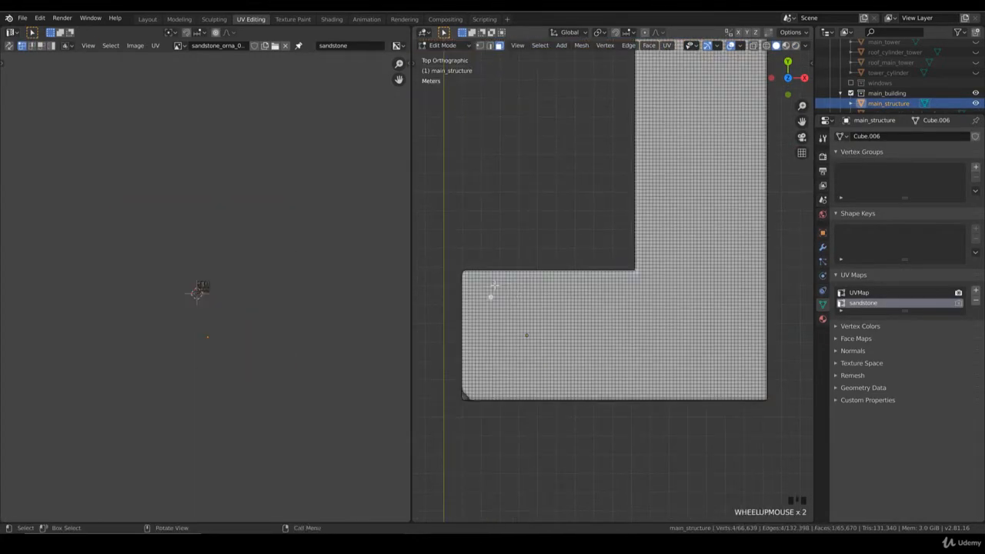
pyautogui.press('b')
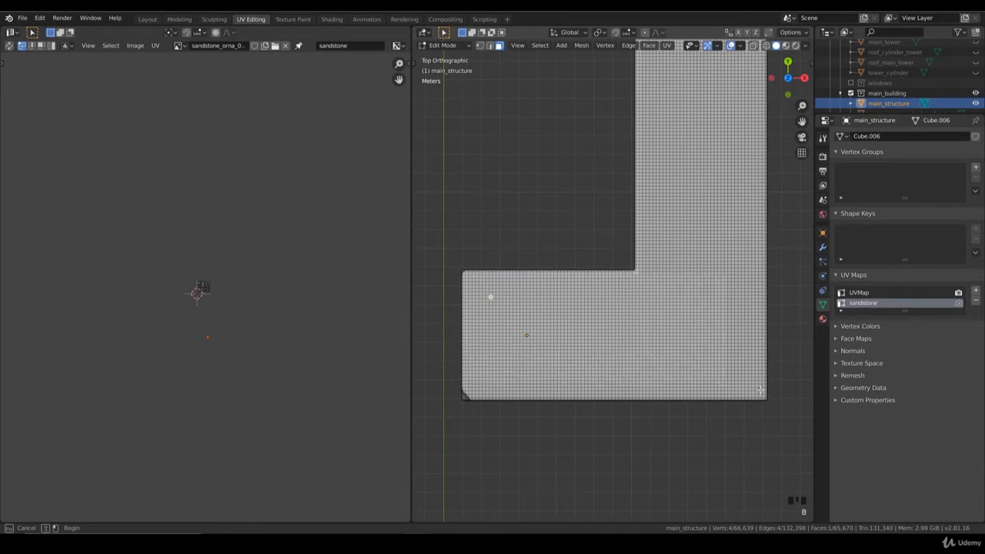
pyautogui.moveTo(764, 397); pyautogui.dragTo(765, 398)
pyautogui.keyDown('shift'); pyautogui.moveTo(518, 349); pyautogui.dragTo(628, 286, button='middle'); pyautogui.keyUp('shift')
pyautogui.scroll(3, 623, 292)
pyautogui.press('b')
pyautogui.moveTo(554, 381); pyautogui.dragTo(543, 364)
pyautogui.moveTo(543, 365); pyautogui.dragTo(568, 368, button='middle')
pyautogui.press('KP_7')
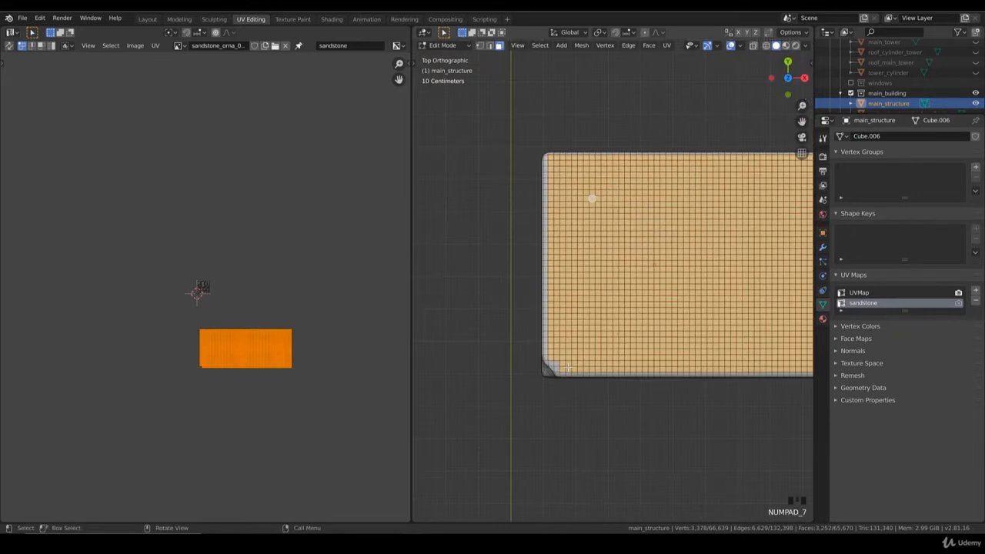
# Add the top faces of the long connecting wing to the selection, up to the building's back edge.
pyautogui.scroll(-4, 567, 368)
pyautogui.keyDown('shift'); pyautogui.moveTo(734, 202); pyautogui.dragTo(605, 211, button='middle'); pyautogui.keyUp('shift')
pyautogui.press('b')
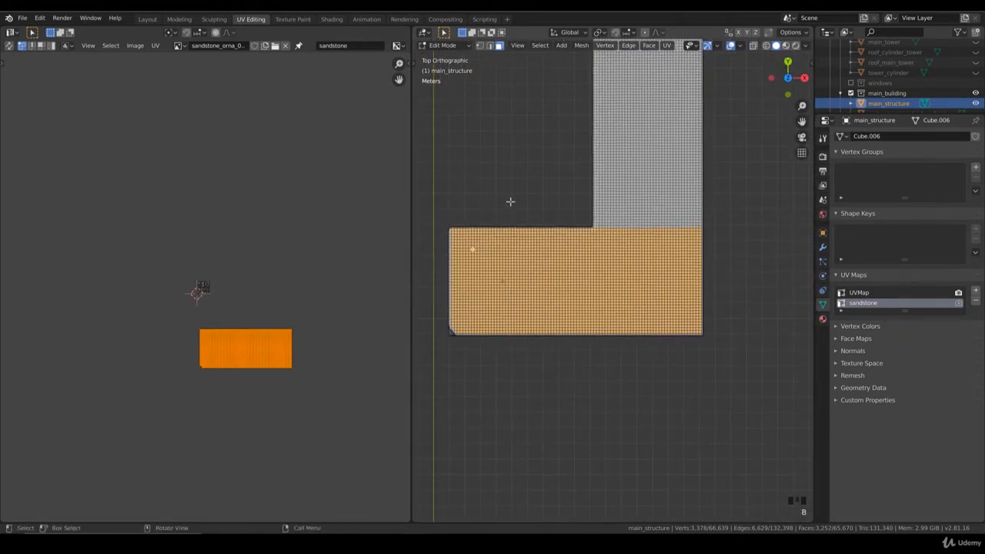
pyautogui.keyDown('shift'); pyautogui.moveTo(692, 209); pyautogui.dragTo(598, 230, button='middle'); pyautogui.keyUp('shift')
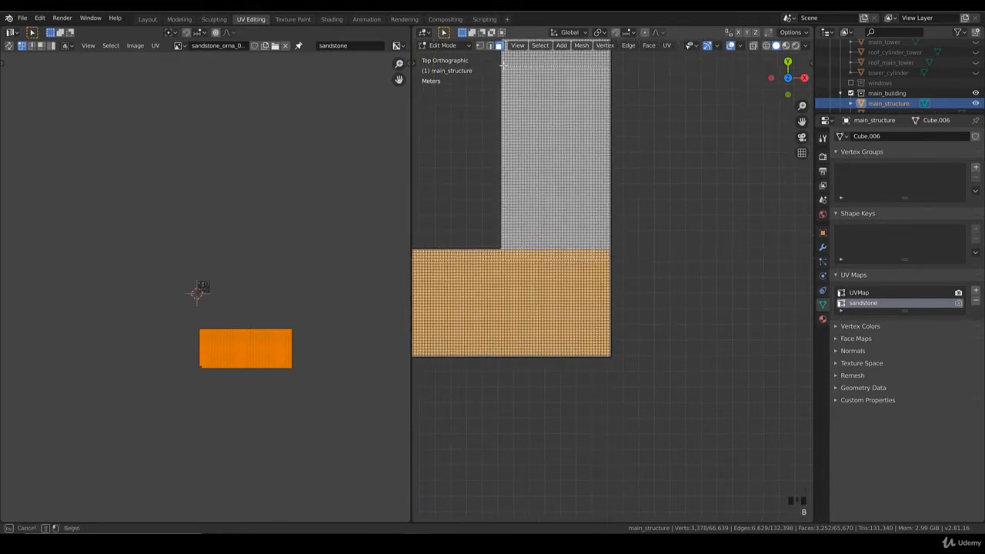
pyautogui.moveTo(503, 65); pyautogui.dragTo(503, 66)
pyautogui.keyDown('shift'); pyautogui.moveTo(546, 167); pyautogui.dragTo(575, 371, button='middle'); pyautogui.keyUp('shift')
pyautogui.press('b')
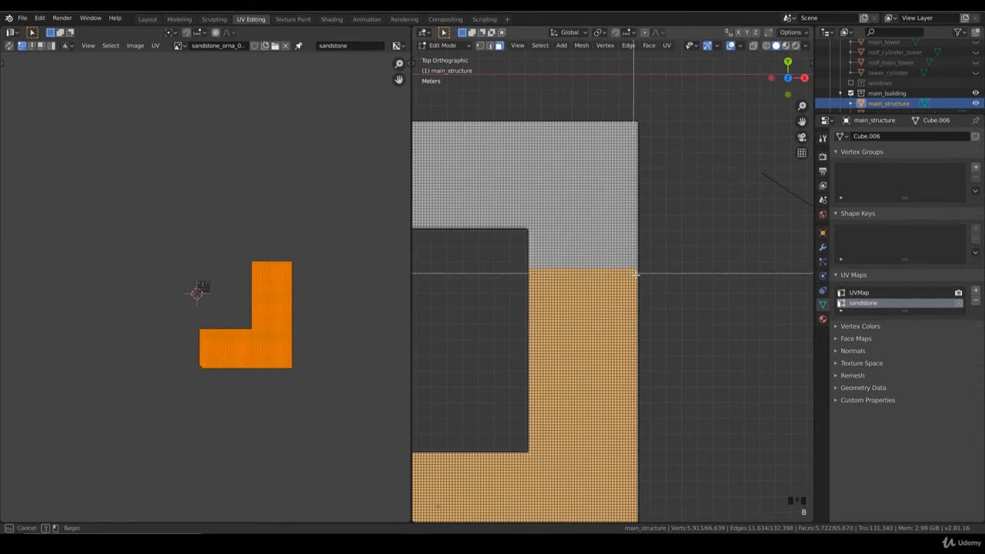
pyautogui.moveTo(635, 273); pyautogui.dragTo(530, 122)
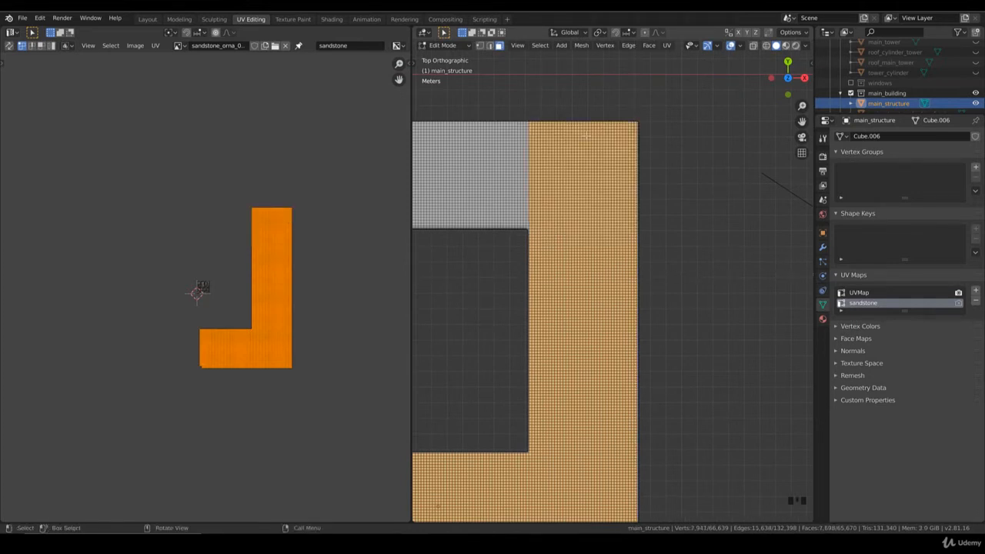
# Deselect the outermost row of faces along the connecting wing's back edge.
pyautogui.keyDown('shift'); pyautogui.moveTo(588, 135); pyautogui.dragTo(592, 189, button='middle'); pyautogui.keyUp('shift')
pyautogui.press('b')
pyautogui.moveTo(664, 151); pyautogui.dragTo(490, 178)
# Add the top faces of the long back wing to the selection, all the way to its free end.
pyautogui.keyDown('shift'); pyautogui.moveTo(490, 178); pyautogui.dragTo(599, 168, button='middle'); pyautogui.keyUp('shift')
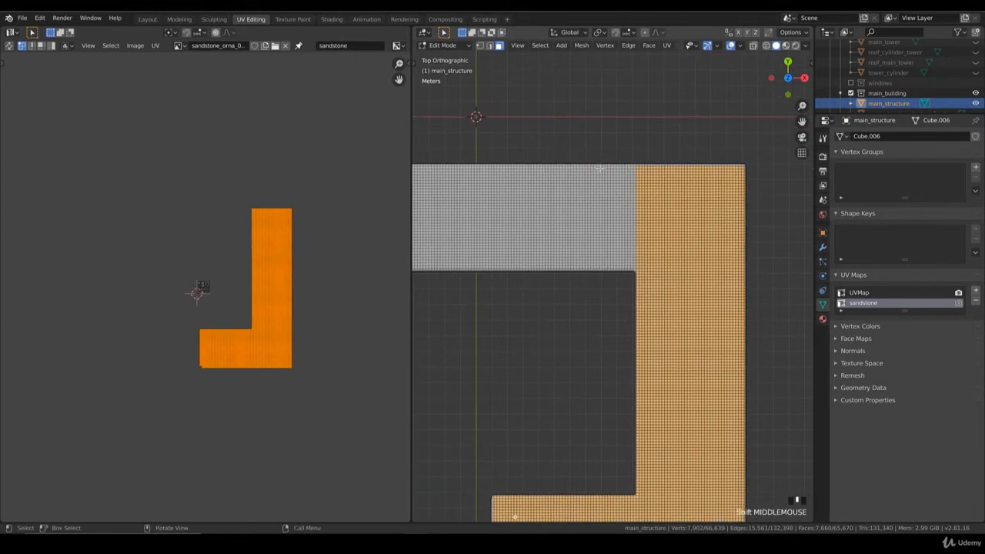
pyautogui.press('b')
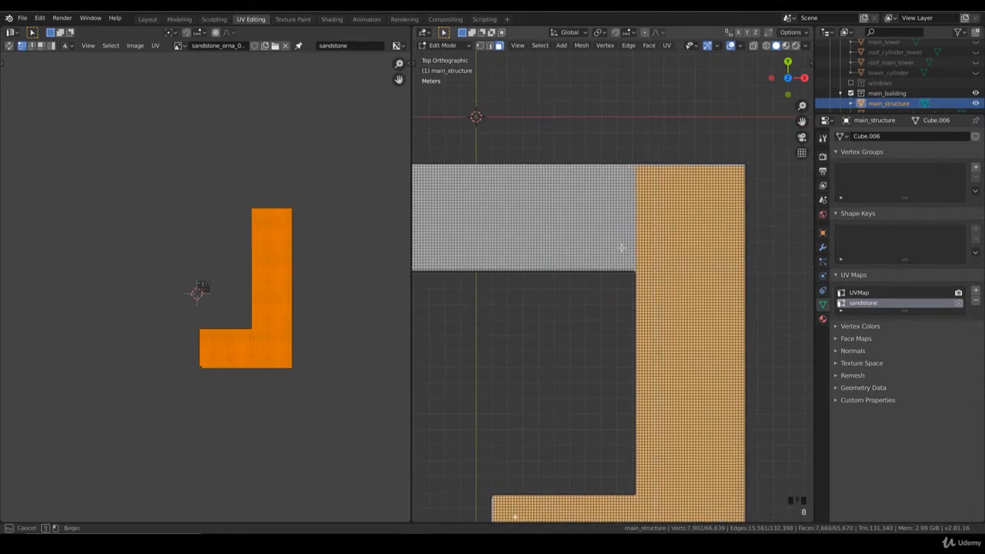
pyautogui.moveTo(464, 167); pyautogui.dragTo(463, 164)
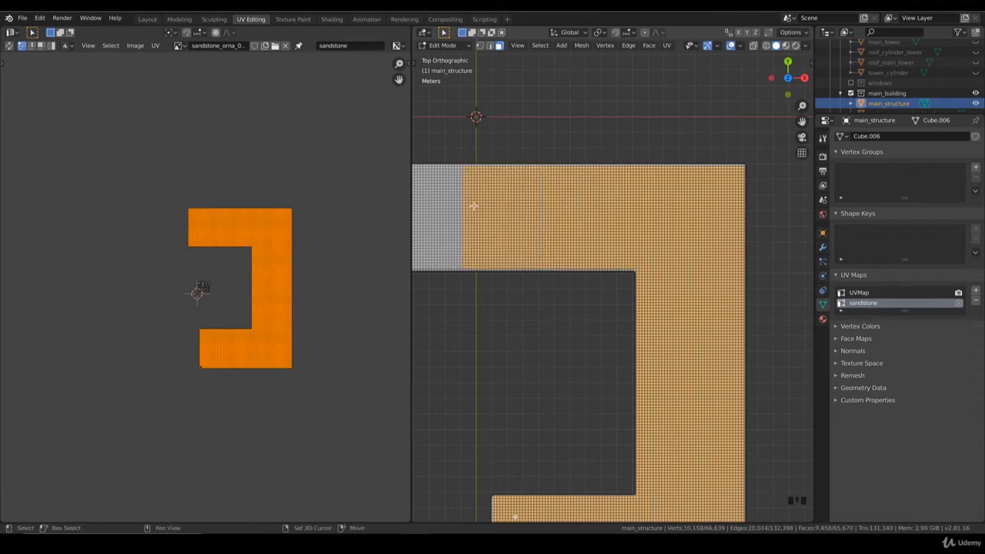
pyautogui.keyDown('shift'); pyautogui.moveTo(486, 207); pyautogui.dragTo(600, 206, button='middle'); pyautogui.keyUp('shift')
pyautogui.keyDown('shift'); pyautogui.moveTo(548, 236); pyautogui.dragTo(661, 235, button='middle'); pyautogui.keyUp('shift')
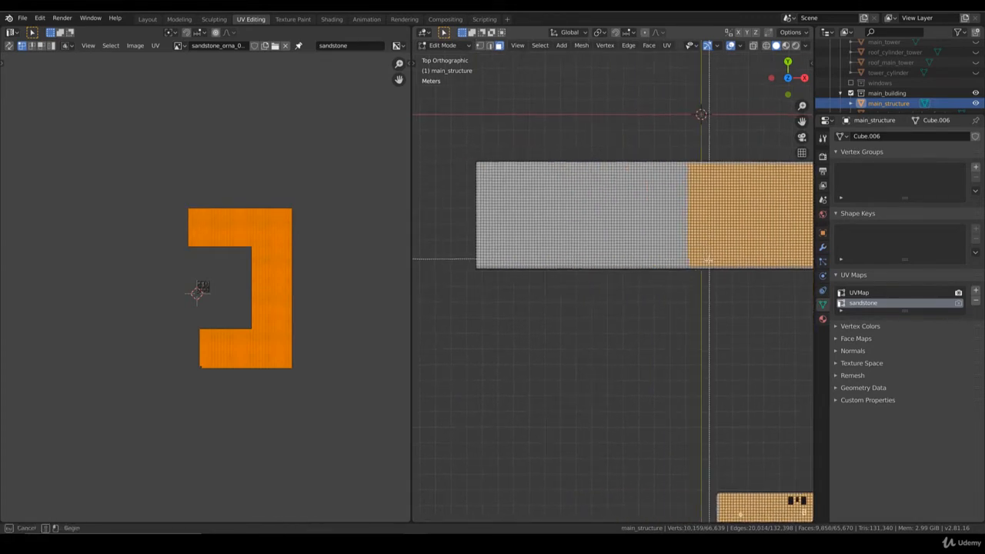
pyautogui.press('b')
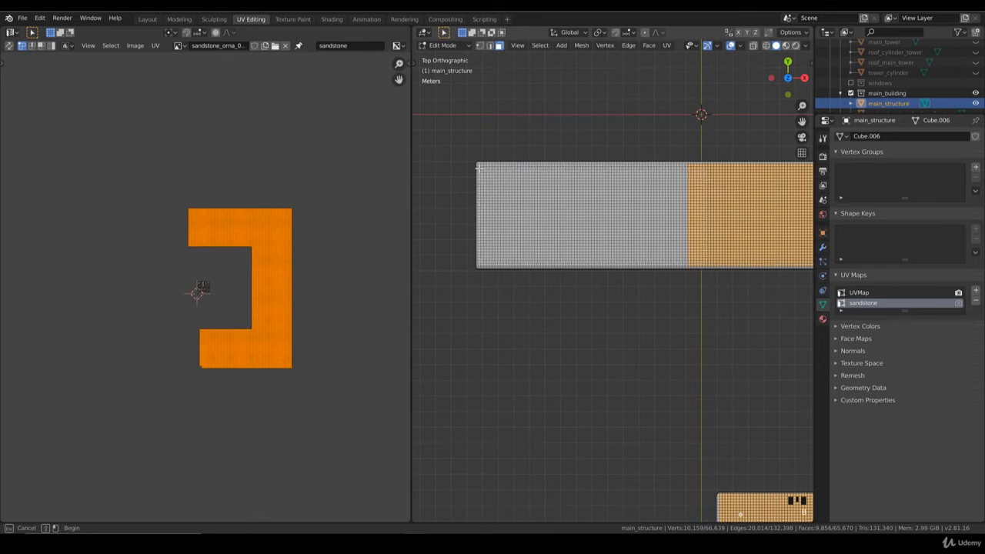
pyautogui.moveTo(477, 164); pyautogui.dragTo(476, 163)
pyautogui.scroll(-3, 539, 210)
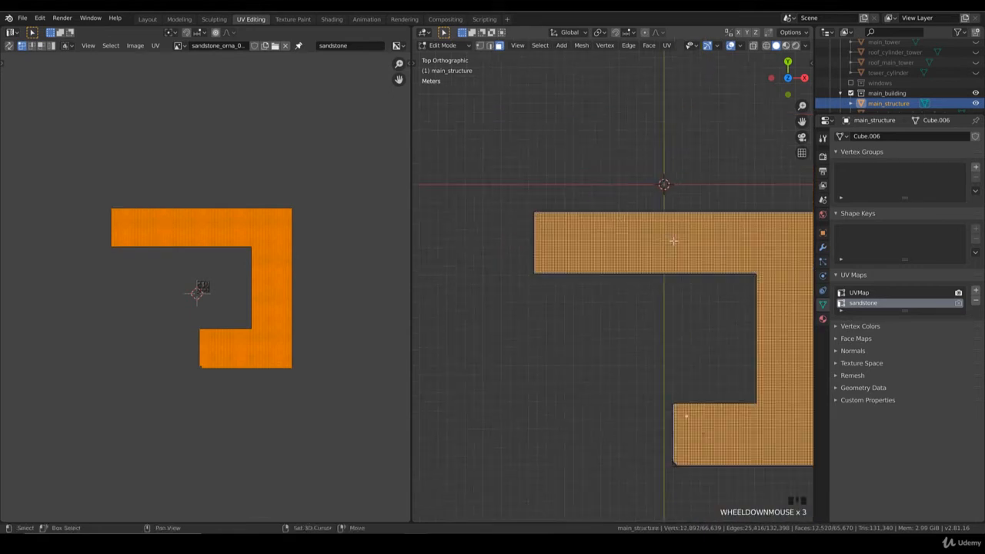
# Deselect the outermost row of top faces along the inner courtyard edges of the connecting wing and the short front wing.
pyautogui.keyDown('shift'); pyautogui.moveTo(678, 231); pyautogui.dragTo(545, 229, button='middle'); pyautogui.keyUp('shift')
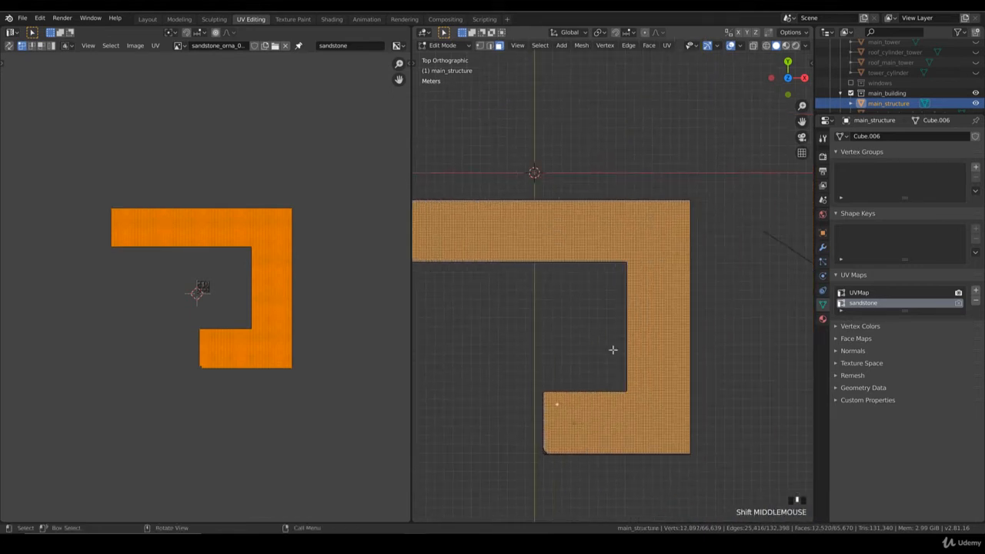
pyautogui.scroll(4, 612, 349)
pyautogui.press('b')
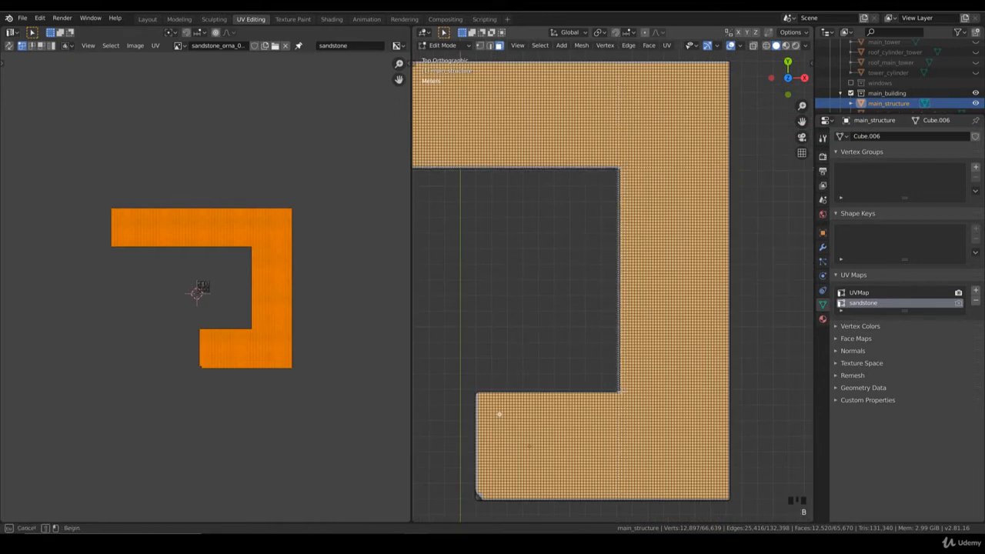
pyautogui.keyDown('shift'); pyautogui.moveTo(600, 321); pyautogui.dragTo(639, 251, button='middle'); pyautogui.keyUp('shift')
pyautogui.moveTo(501, 313); pyautogui.dragTo(659, 325)
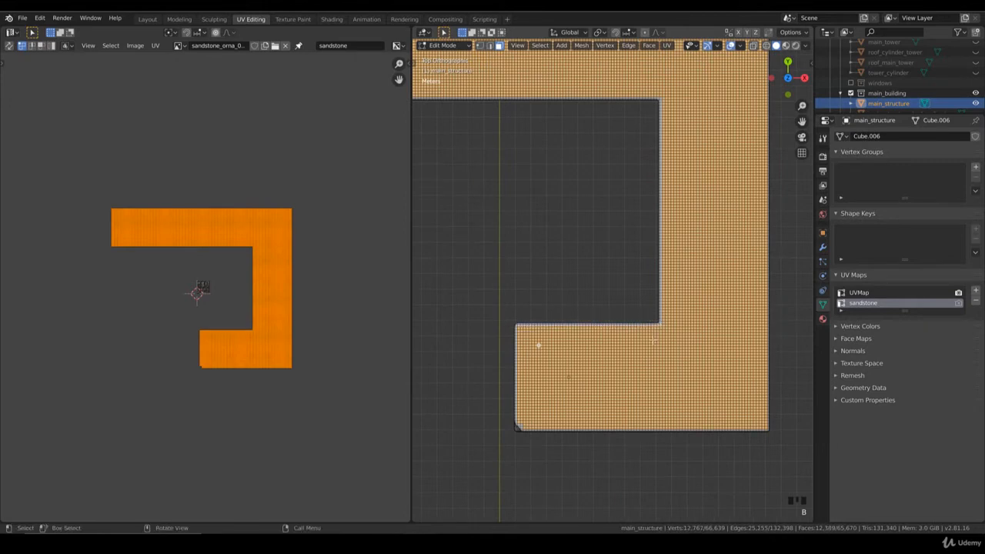
# In an orthographic view from below, add the short front wing's underside faces to the selection, leaving out the outermost row at its free end.
pyautogui.press('KP_2')
pyautogui.press('KP_2')
pyautogui.press('KP_2')
pyautogui.press('KP_2')
pyautogui.press('KP_2')
pyautogui.press('KP_2')
pyautogui.press('KP_2')
pyautogui.press('KP_2')
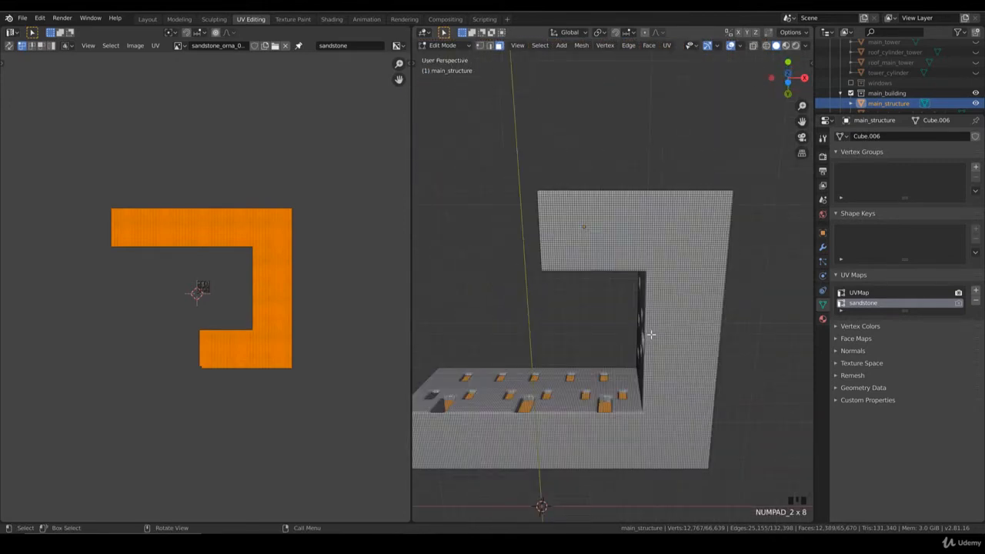
pyautogui.press('KP_2')
pyautogui.press('KP_5')
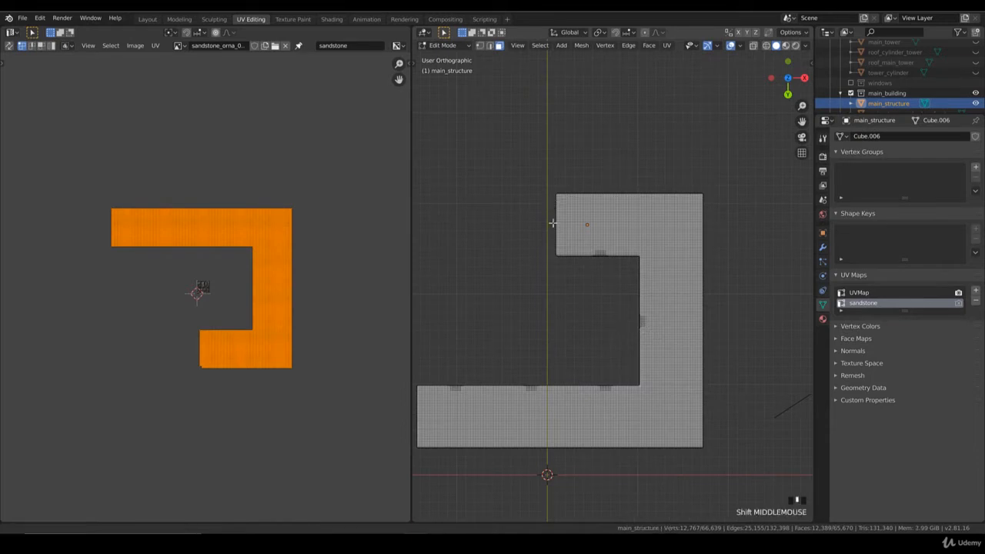
pyautogui.keyDown('shift'); pyautogui.moveTo(553, 222); pyautogui.dragTo(557, 277, button='middle'); pyautogui.keyUp('shift')
pyautogui.scroll(3, 557, 277)
pyautogui.press('b')
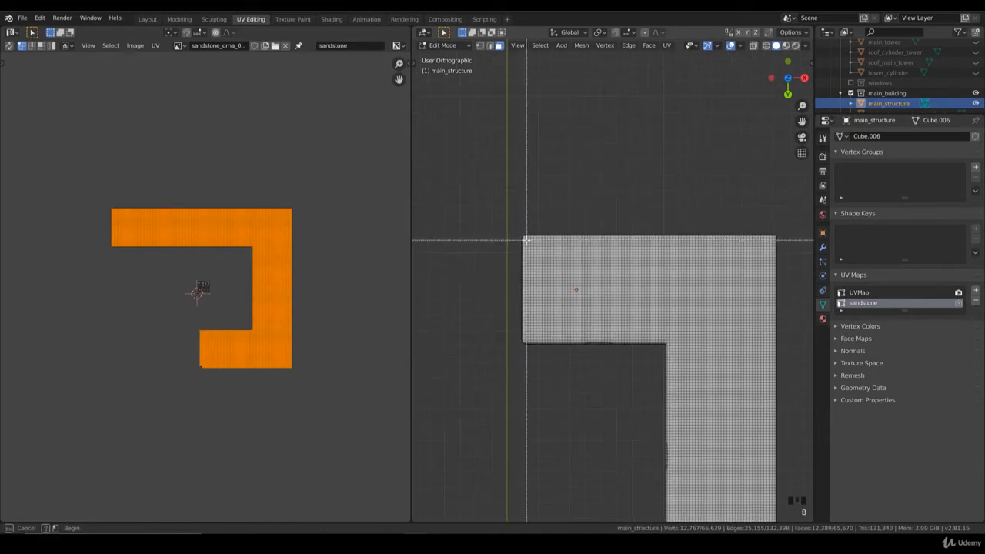
pyautogui.moveTo(523, 288); pyautogui.dragTo(753, 294)
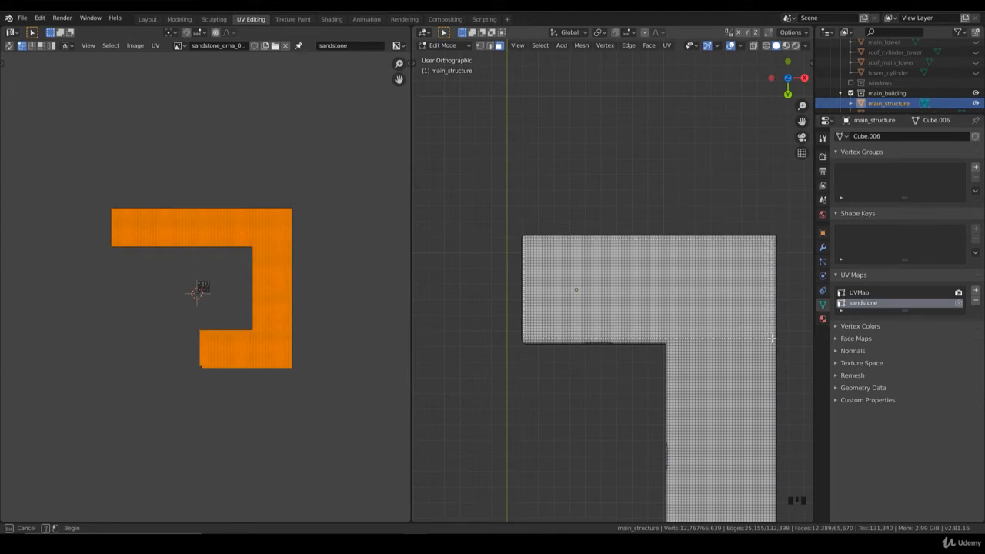
pyautogui.moveTo(771, 337); pyautogui.dragTo(773, 340)
pyautogui.press('b')
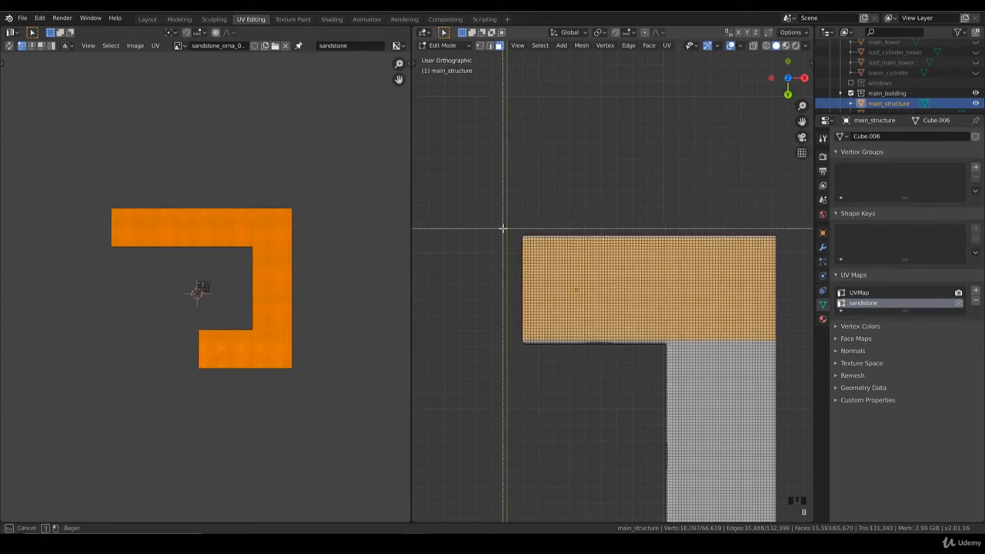
pyautogui.moveTo(503, 228); pyautogui.dragTo(524, 363)
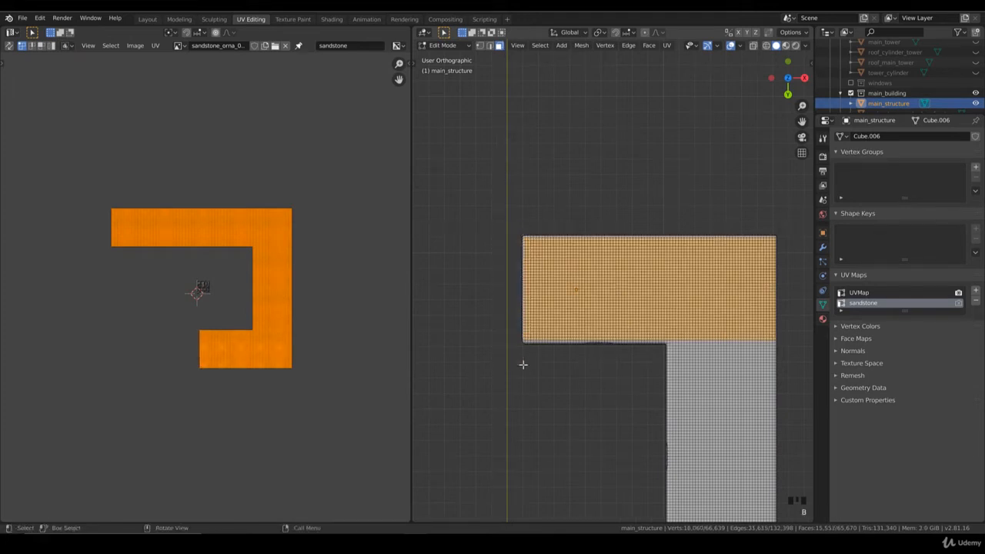
# Add the connecting wing's underside faces to the selection, down to the building's back corner.
pyautogui.keyDown('shift'); pyautogui.moveTo(687, 337); pyautogui.dragTo(538, 301, button='middle'); pyautogui.keyUp('shift')
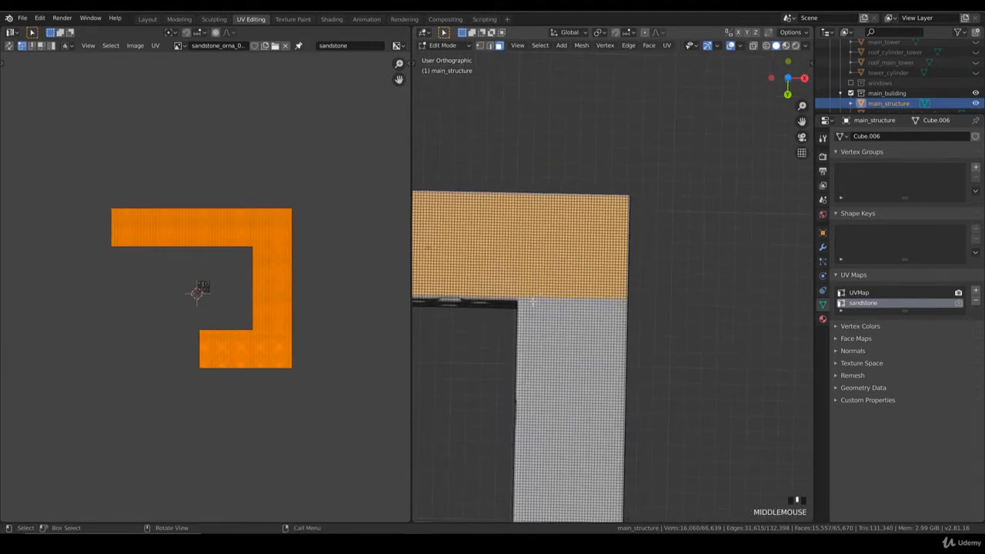
pyautogui.press('KP_1')
pyautogui.press('KP_2')
pyautogui.press('KP_2')
pyautogui.press('KP_2')
pyautogui.press('KP_2')
pyautogui.press('KP_2')
pyautogui.press('KP_2')
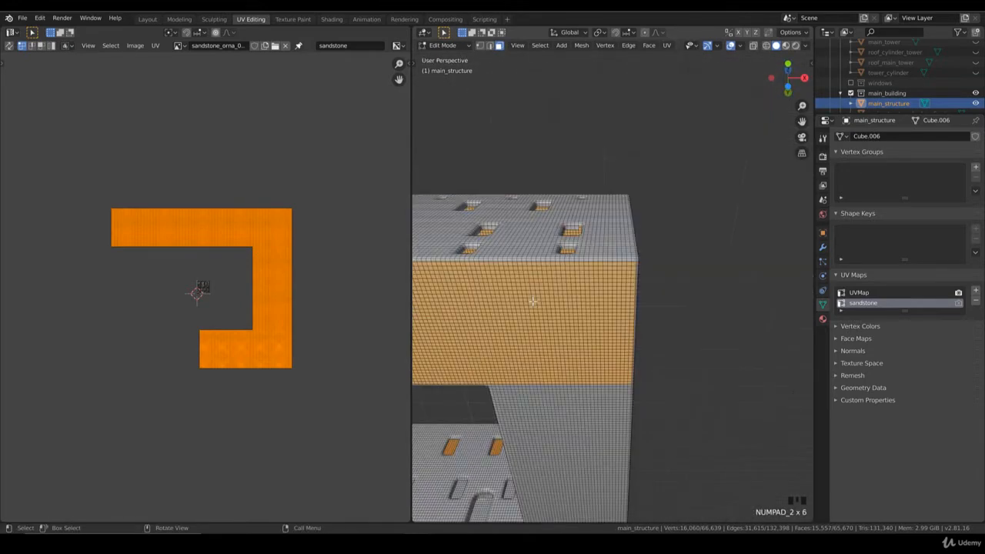
pyautogui.press('KP_5')
pyautogui.keyDown('shift'); pyautogui.moveTo(532, 301); pyautogui.dragTo(516, 229, button='middle'); pyautogui.keyUp('shift')
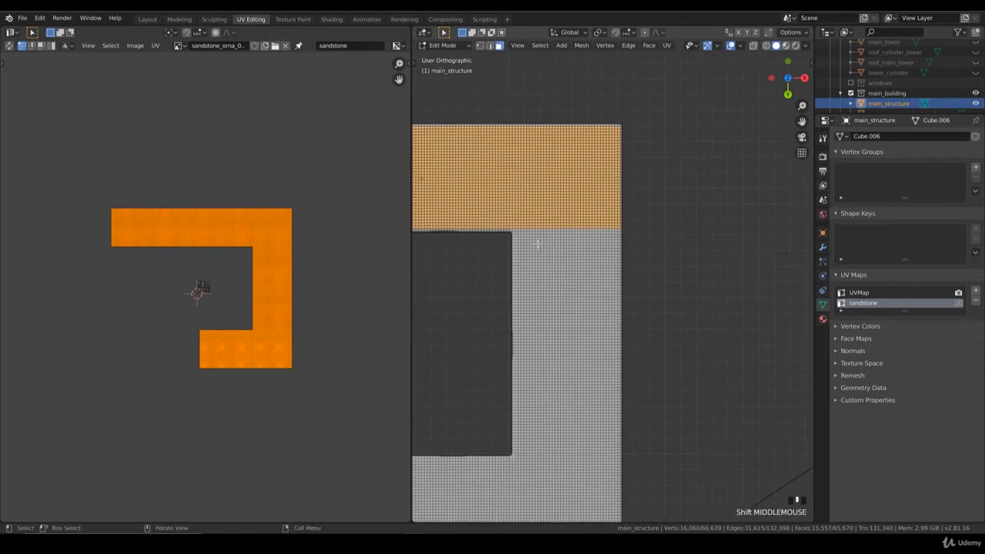
pyautogui.press('b')
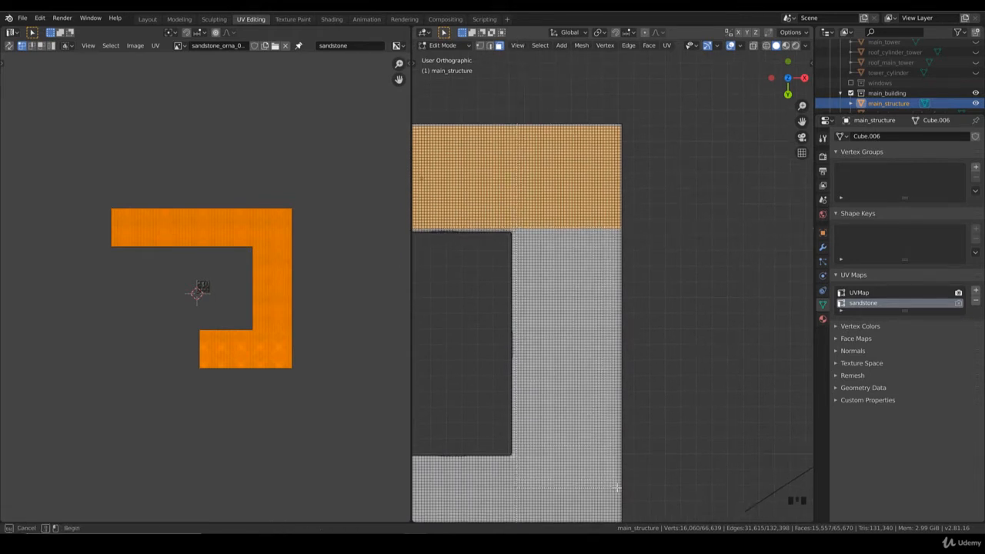
pyautogui.moveTo(618, 487); pyautogui.dragTo(619, 487)
pyautogui.keyDown('shift'); pyautogui.moveTo(619, 487); pyautogui.dragTo(634, 290, button='middle'); pyautogui.keyUp('shift')
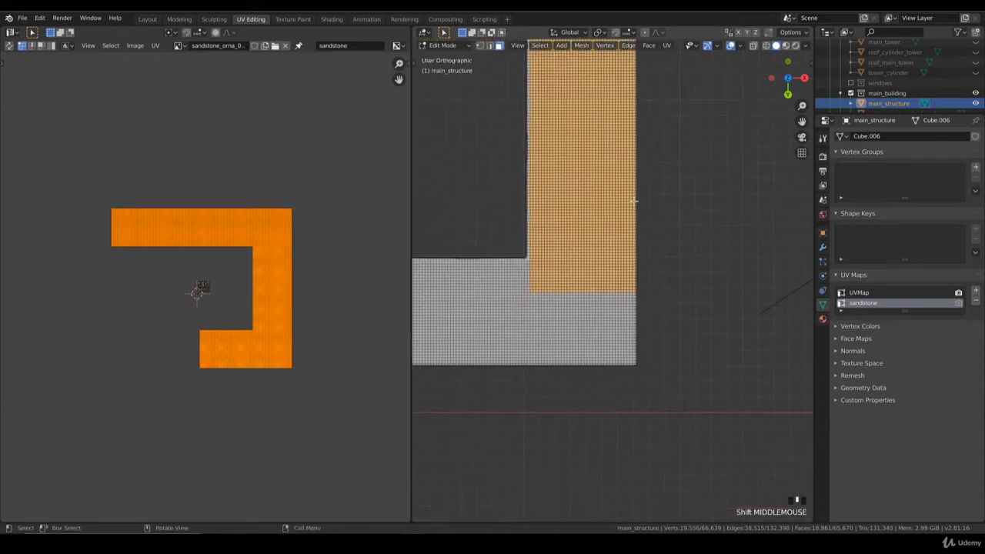
pyautogui.press('b')
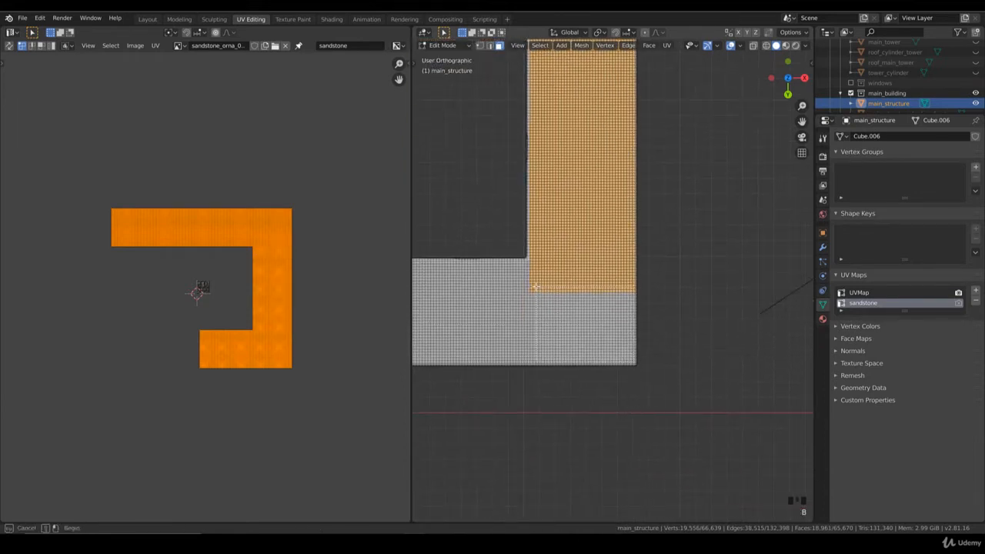
pyautogui.moveTo(531, 286); pyautogui.dragTo(530, 286)
# Add the underside faces of the long back wing to the selection, up to its free end and inside its outer edge row.
pyautogui.keyDown('shift'); pyautogui.moveTo(554, 275); pyautogui.dragTo(627, 253, button='middle'); pyautogui.keyUp('shift')
pyautogui.press('b')
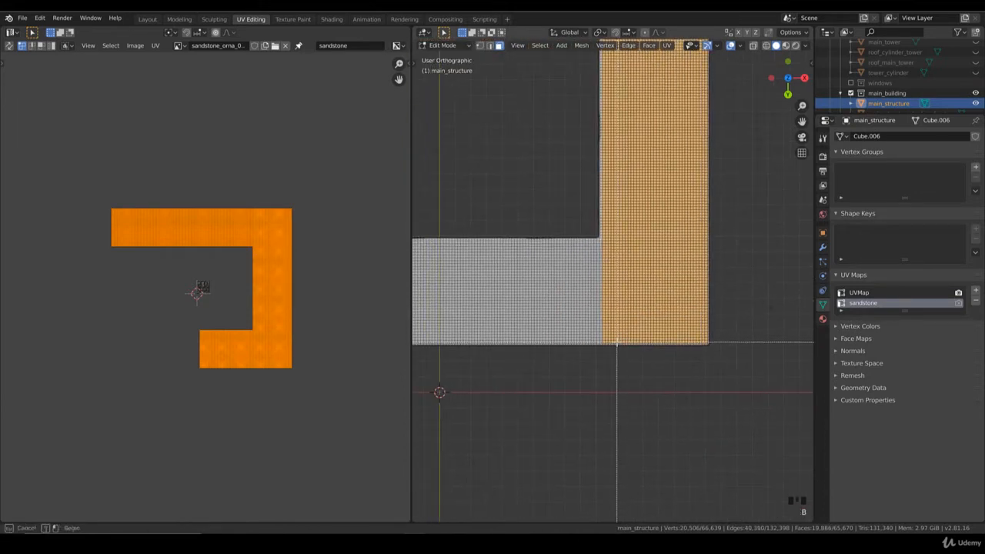
pyautogui.moveTo(617, 343); pyautogui.dragTo(553, 272)
pyautogui.moveTo(509, 243); pyautogui.dragTo(499, 239)
pyautogui.keyDown('shift'); pyautogui.moveTo(485, 265); pyautogui.dragTo(614, 257, button='middle'); pyautogui.keyUp('shift')
pyautogui.scroll(1, 644, 319)
pyautogui.press('b')
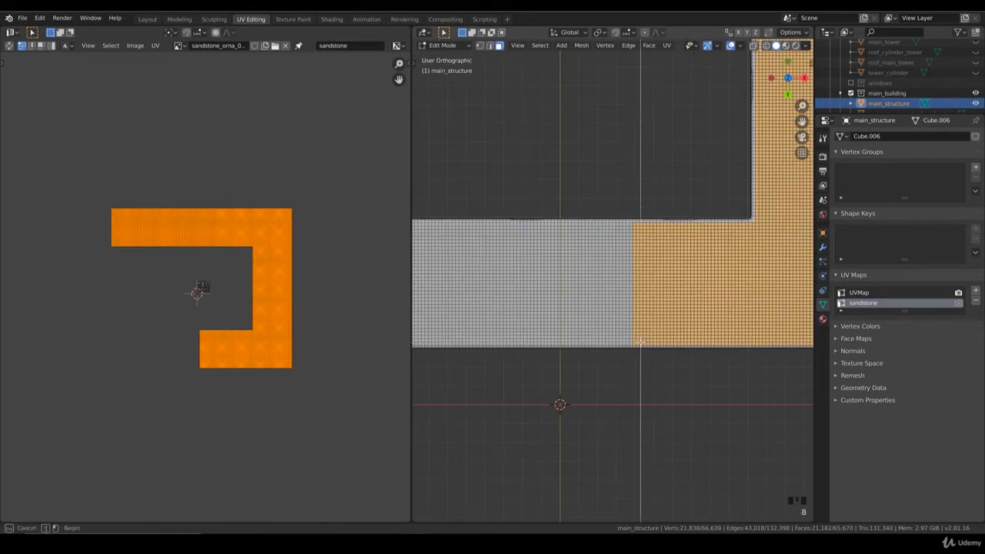
pyautogui.moveTo(450, 223); pyautogui.dragTo(611, 344)
pyautogui.keyDown('shift'); pyautogui.moveTo(612, 344); pyautogui.dragTo(740, 342, button='middle'); pyautogui.keyUp('shift')
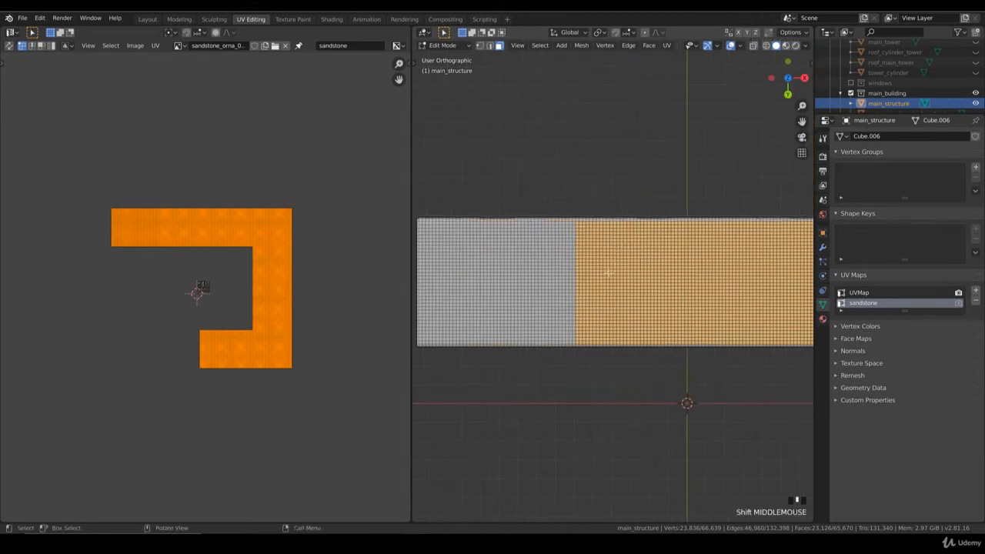
pyautogui.press('b')
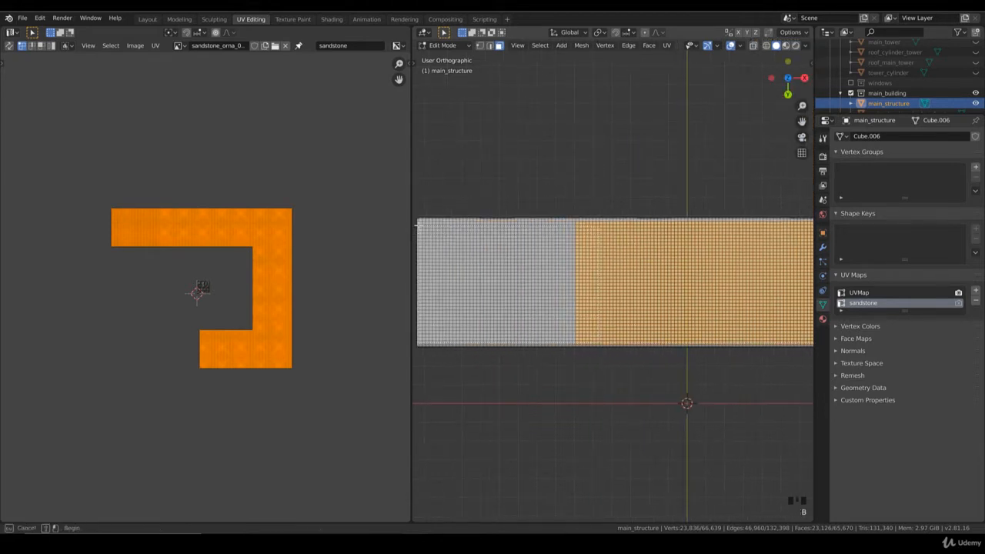
pyautogui.moveTo(420, 222); pyautogui.dragTo(575, 345)
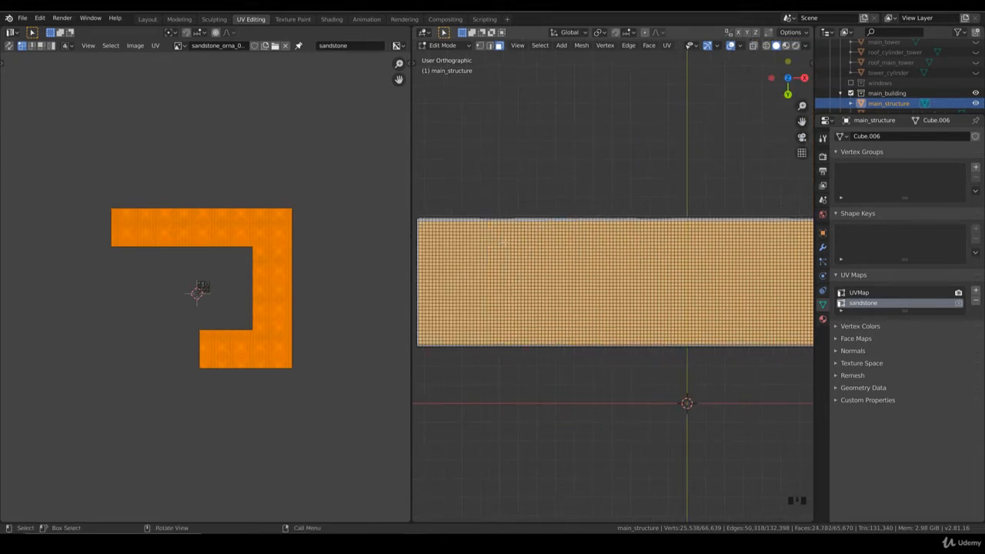
# Delete the selected top and underside faces of main_structure so only the walls are left.
pyautogui.scroll(-3, 533, 251)
pyautogui.scroll(-2, 646, 227)
pyautogui.moveTo(688, 198); pyautogui.dragTo(624, 296, button='middle')
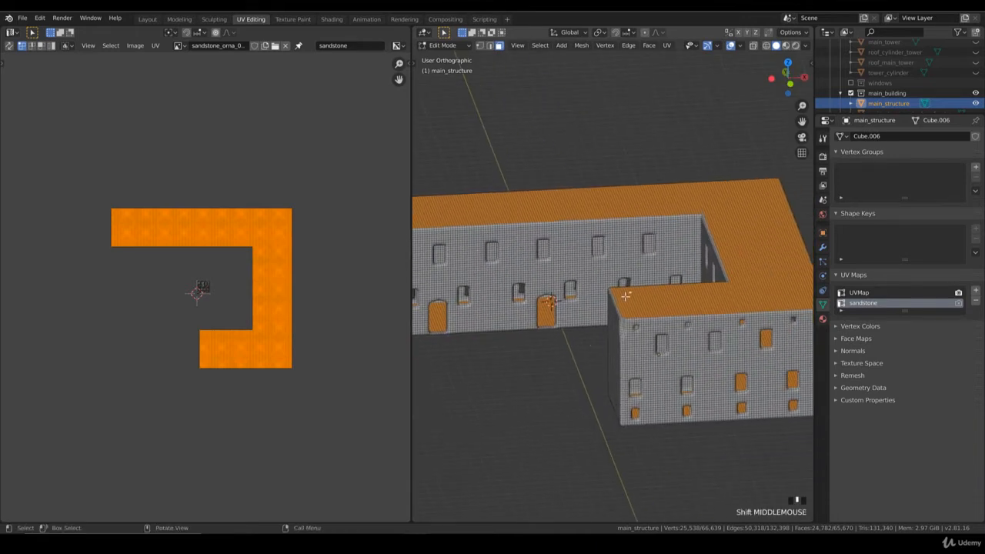
pyautogui.press('x')
pyautogui.click(625, 296)
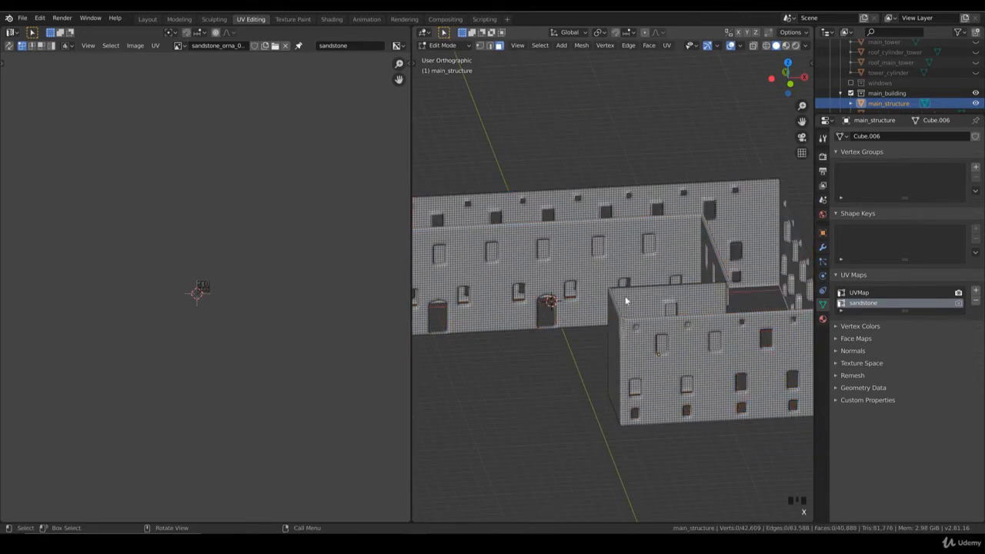
# Return main_structure to Object Mode and switch the viewport to rendered shading.
pyautogui.scroll(-3, 626, 301)
pyautogui.press('Tab')
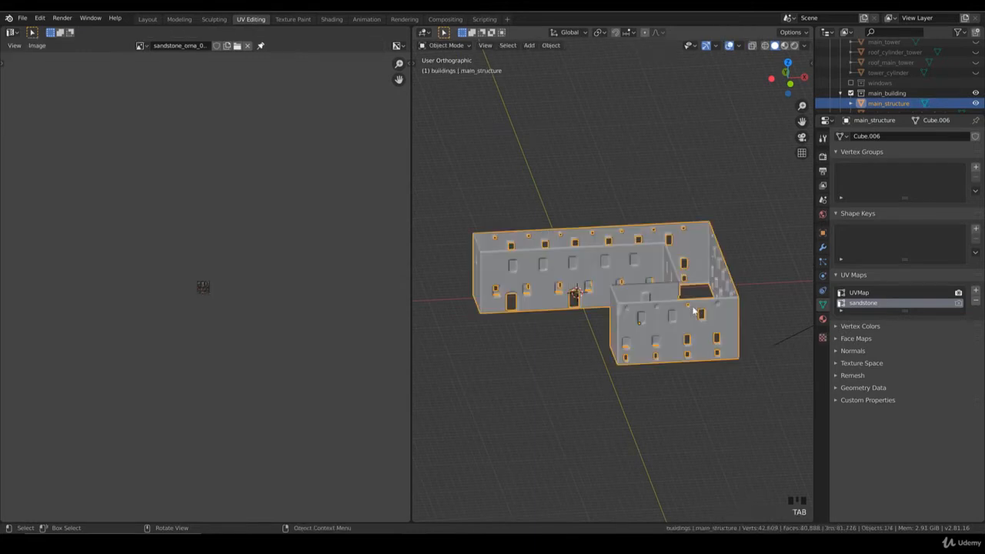
pyautogui.press('Tab')
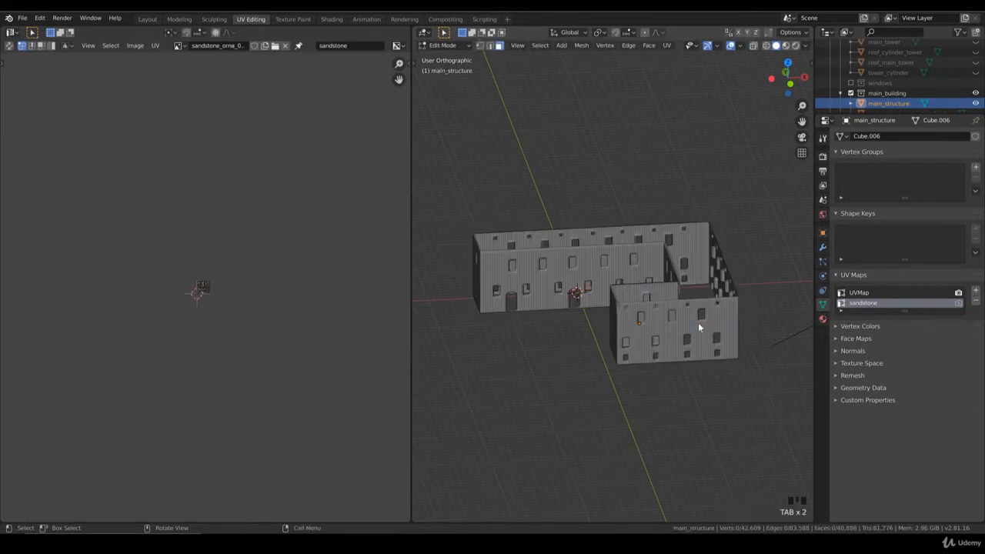
pyautogui.press('Tab')
pyautogui.moveTo(702, 328)
pyautogui.mouseDown(button='middle')
pyautogui.moveTo(747, 334)
pyautogui.moveTo(684, 324)
pyautogui.mouseUp(button='middle')
pyautogui.press('z')
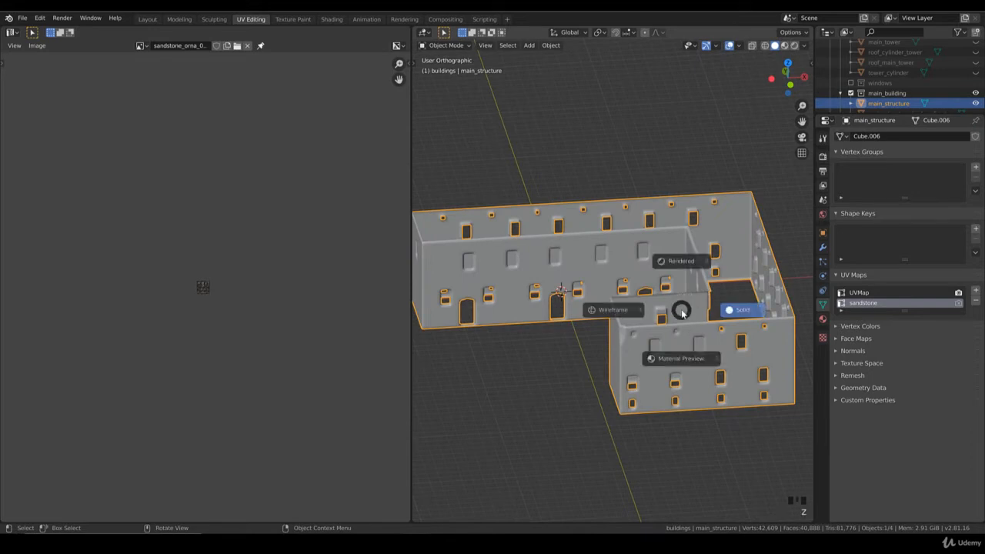
pyautogui.click(678, 262)
# Select all linked wall faces of main_structure in Edit Mode and try moving their layout in the UV editor.
pyautogui.press('Tab')
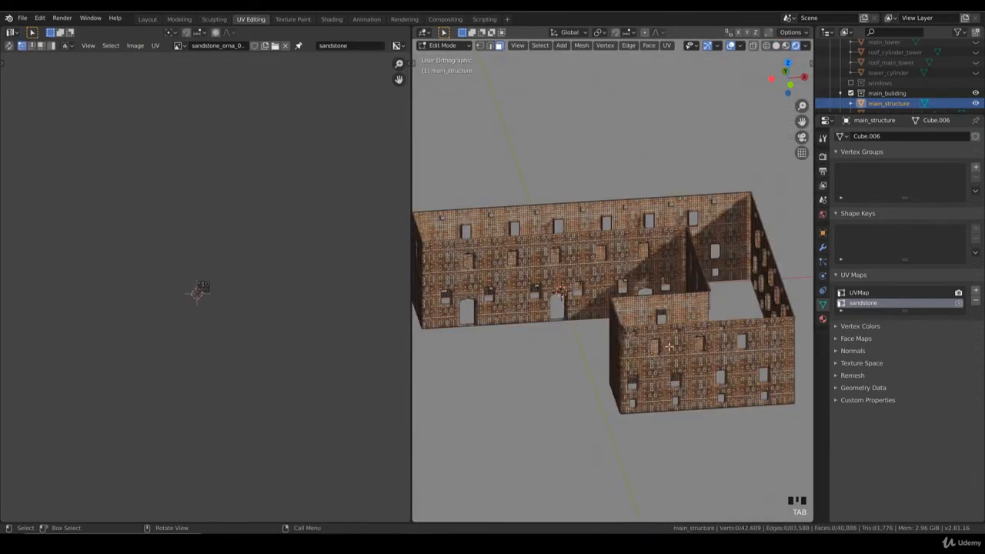
pyautogui.hotkey('ctrl', 'l')
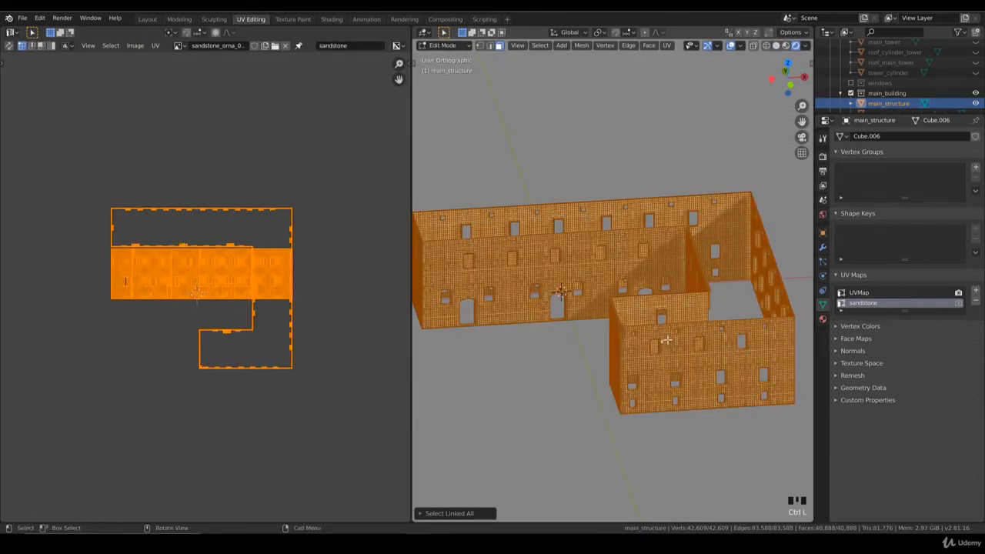
pyautogui.press('g')
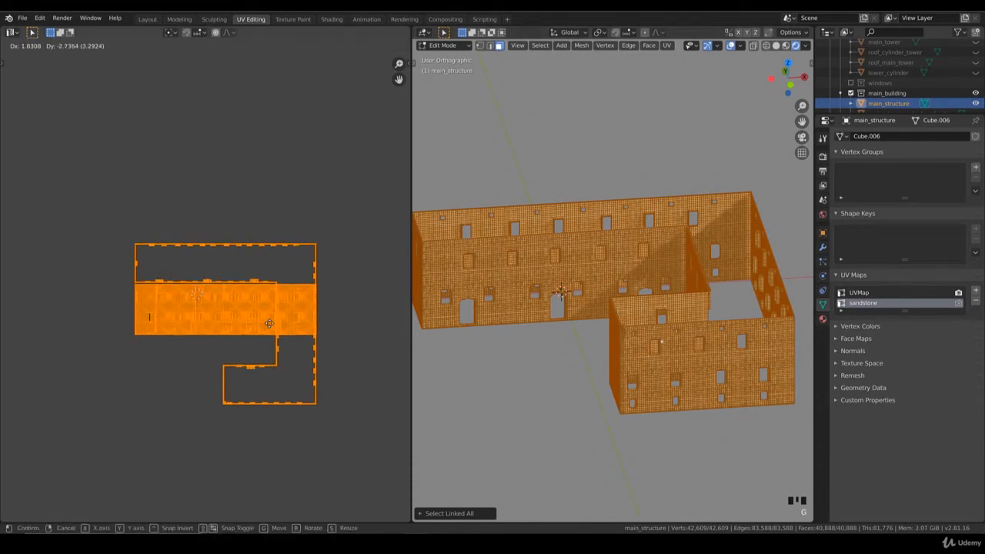
pyautogui.click(126, 314)
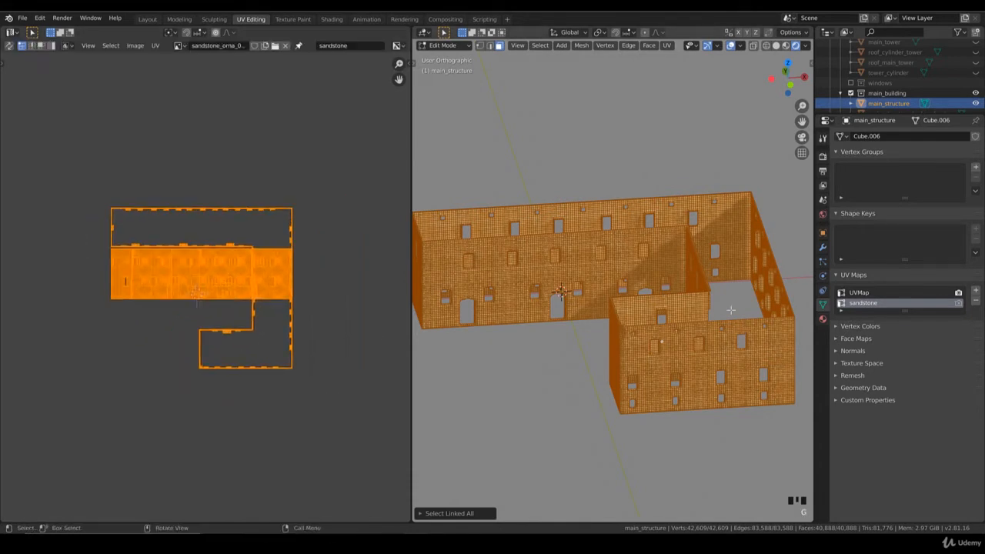
# Examine the castle_brick material's node setup in the Shading workspace and return to UV Editing with main_structure in Edit Mode.
pyautogui.press('Tab')
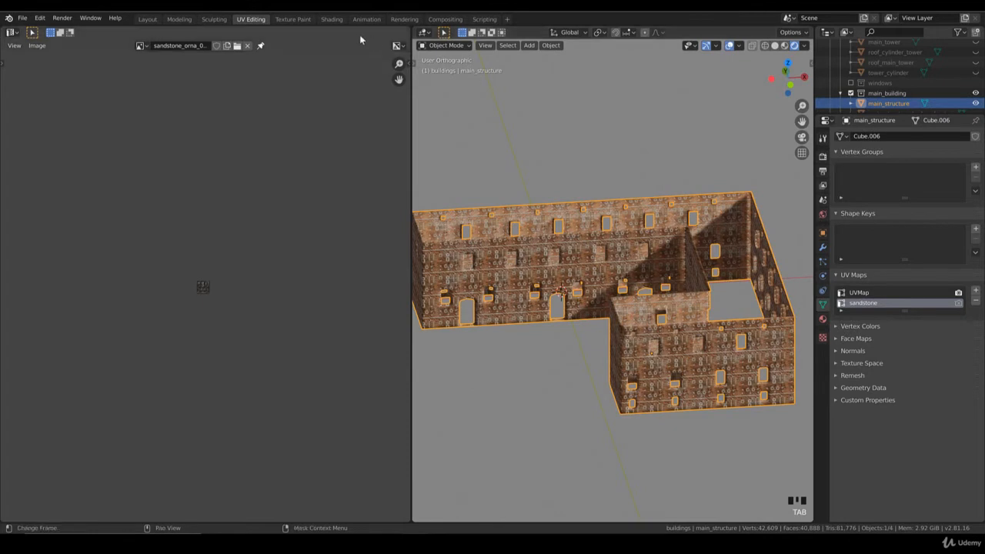
pyautogui.click(329, 20)
pyautogui.moveTo(577, 430); pyautogui.dragTo(460, 397, button='middle')
pyautogui.scroll(2, 557, 372)
pyautogui.moveTo(560, 361); pyautogui.dragTo(523, 373)
pyautogui.moveTo(565, 329); pyautogui.dragTo(559, 389, button='middle')
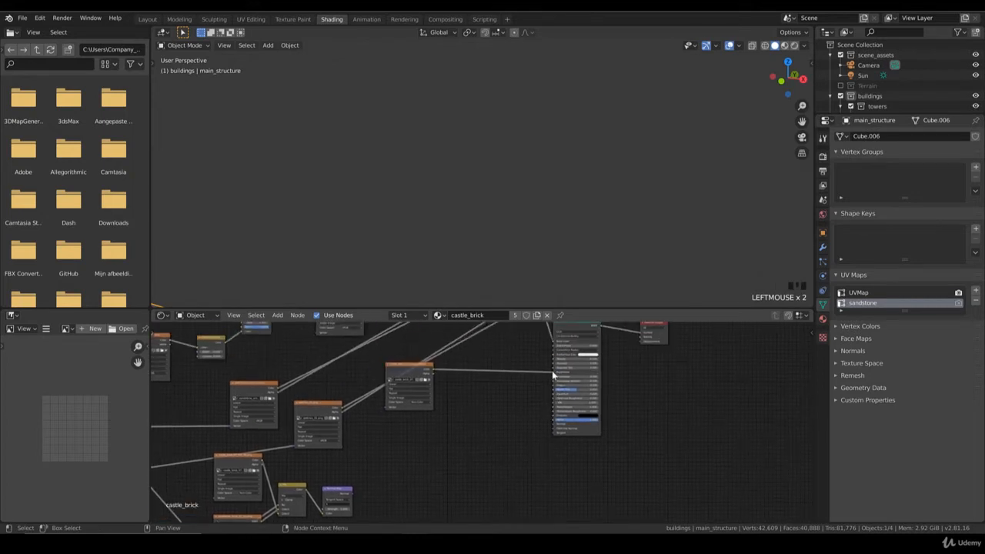
pyautogui.moveTo(552, 374); pyautogui.dragTo(524, 373)
pyautogui.scroll(-1, 523, 370)
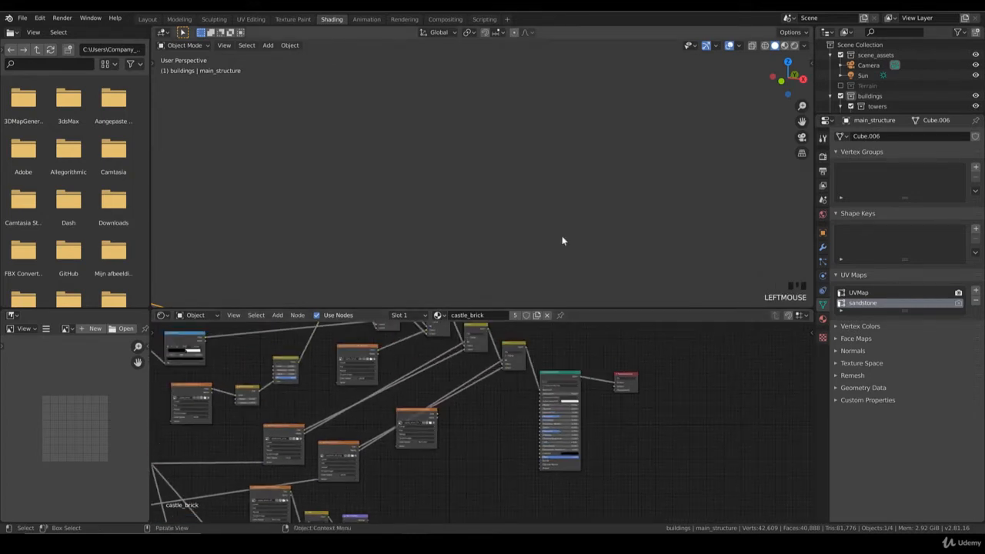
pyautogui.press('KP_Decimal')
pyautogui.press('Tab')
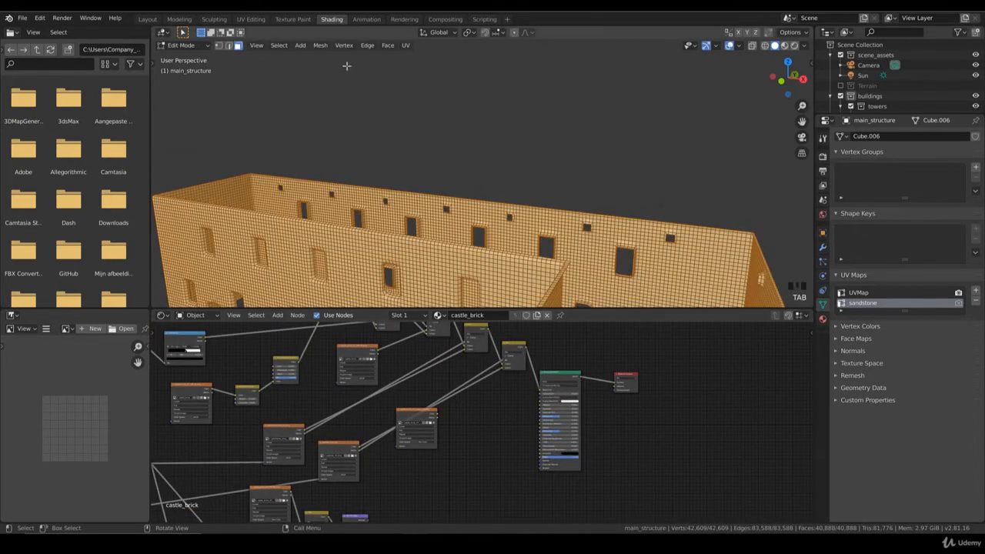
pyautogui.scroll(-5, 476, 177)
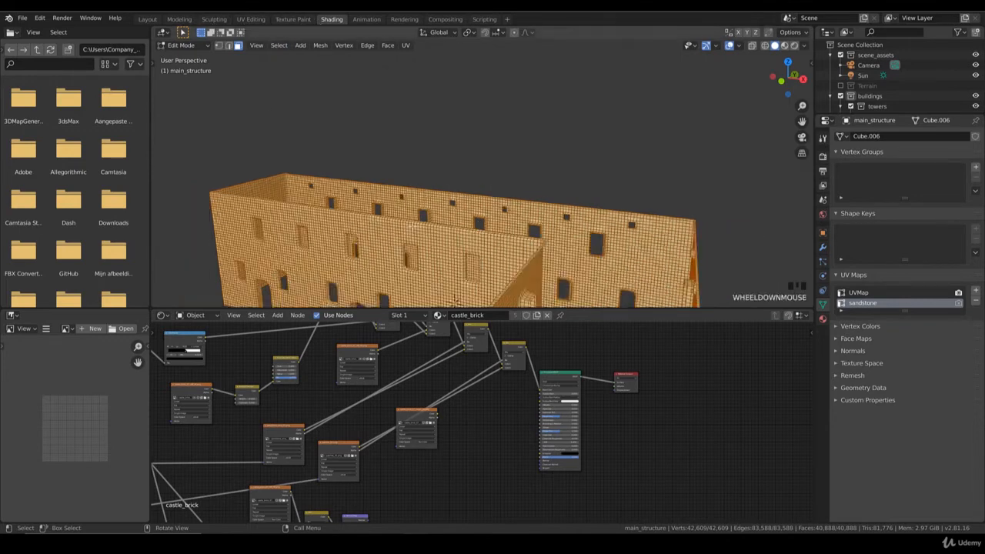
pyautogui.click(250, 19)
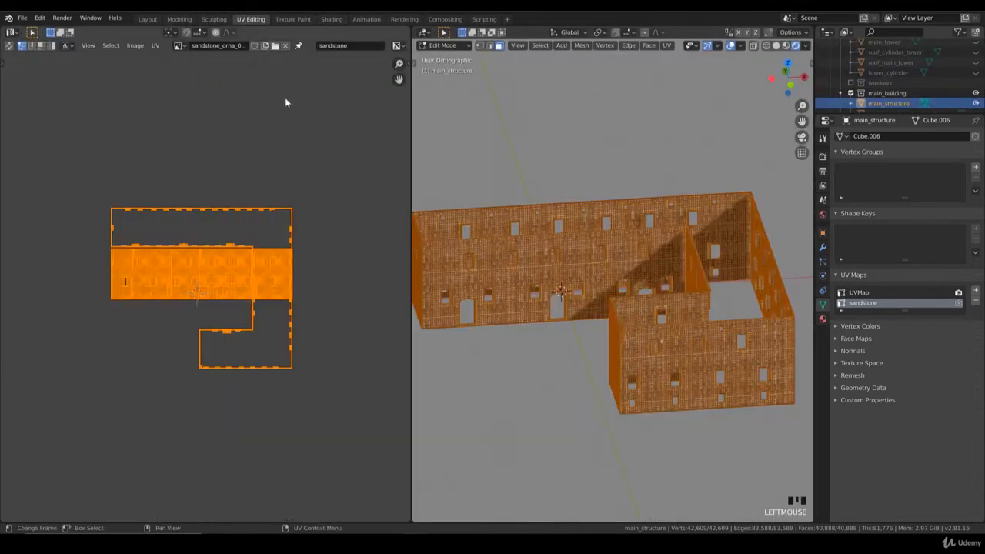
# Try scaling the wall UVs, and show main_structure from the front in Edit Mode.
pyautogui.press('s')
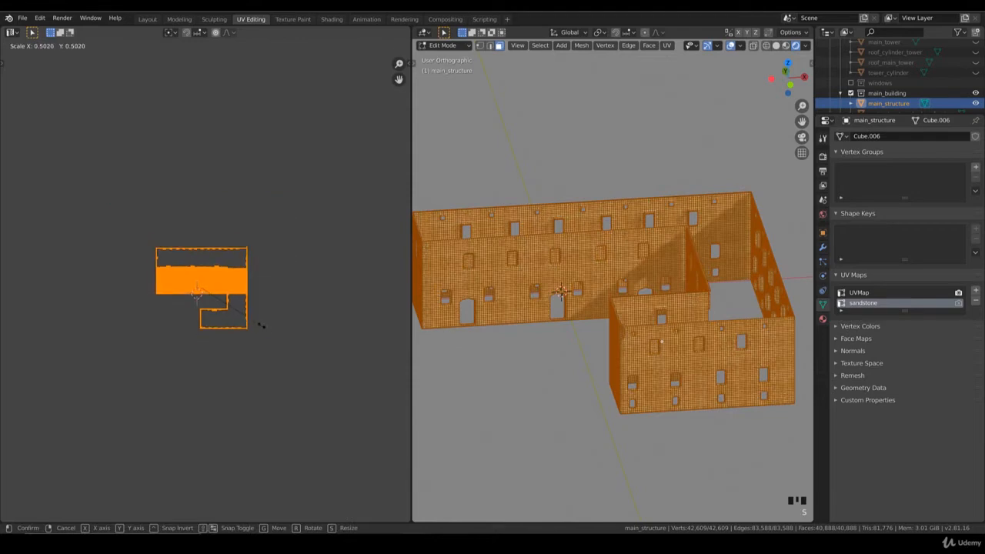
pyautogui.press('Escape')
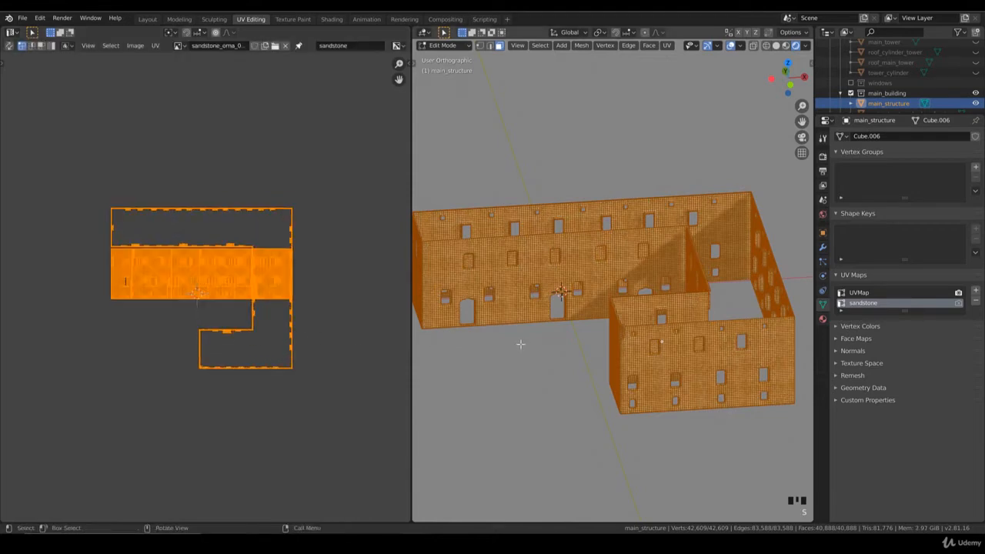
pyautogui.scroll(2, 521, 343)
pyautogui.press('Tab')
pyautogui.press('KP_1')
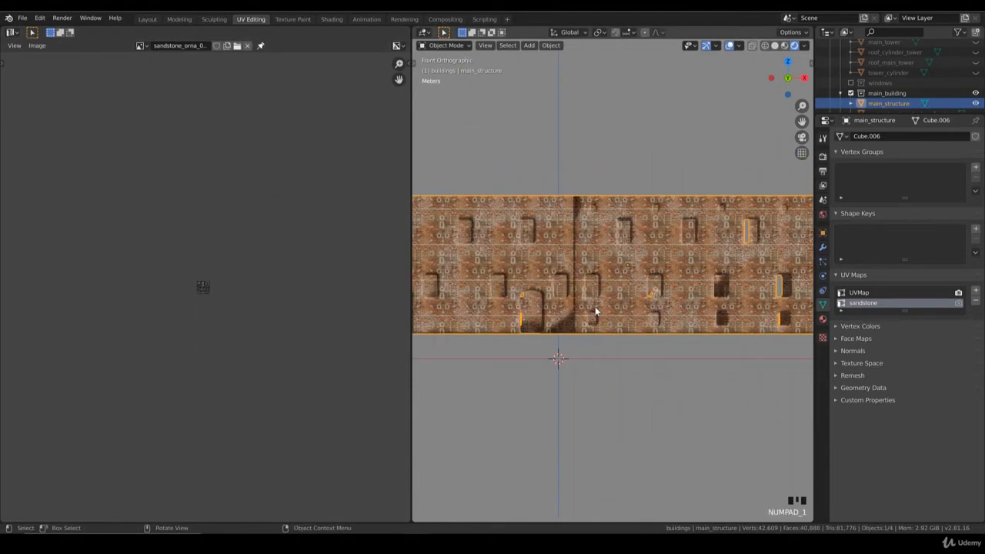
pyautogui.press('Tab')
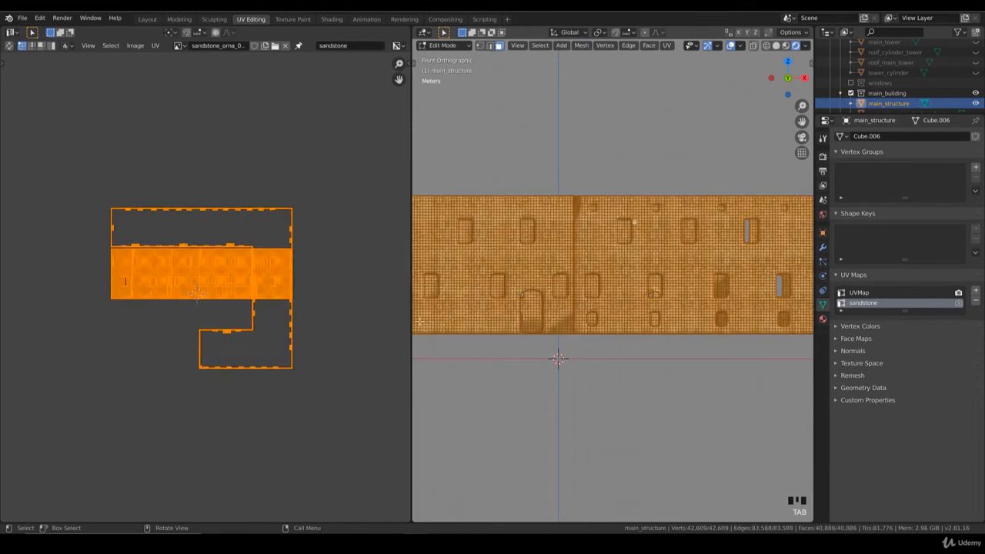
# Scale the wall UV layout down and move it into an empty area between the ornaments of the sandstone texture.
pyautogui.press('s')
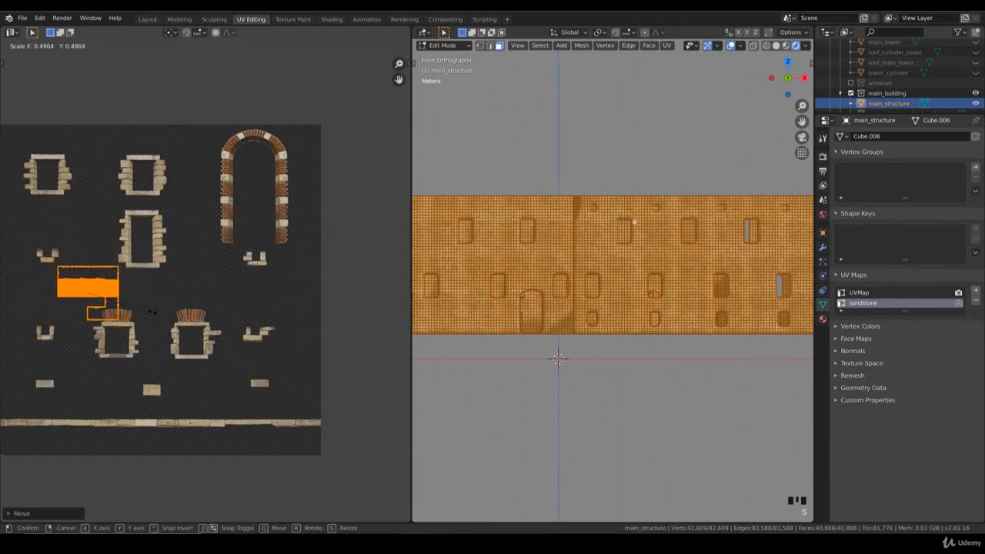
pyautogui.click(152, 311)
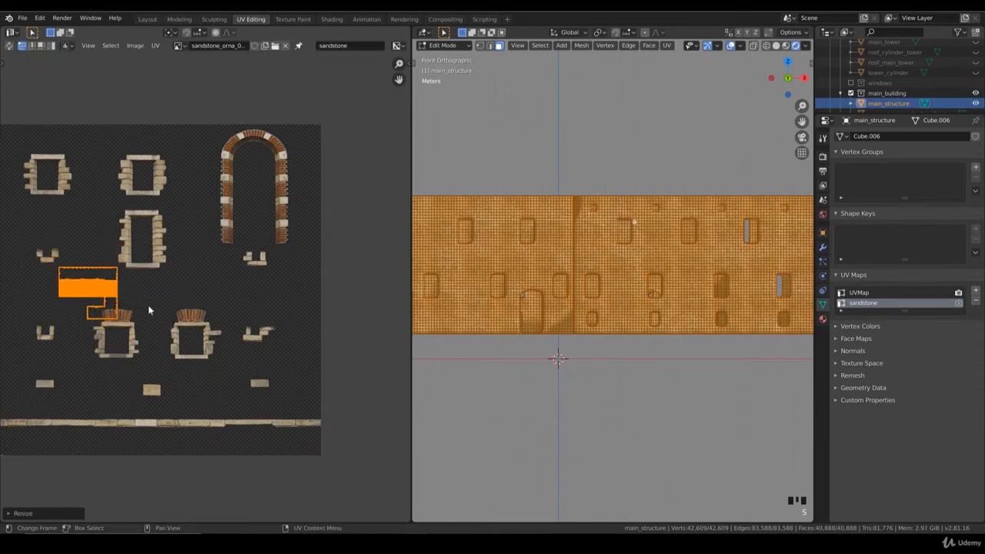
pyautogui.press('g')
pyautogui.click(148, 305)
pyautogui.press('s')
pyautogui.click(137, 301)
pyautogui.press('g')
pyautogui.click(139, 301)
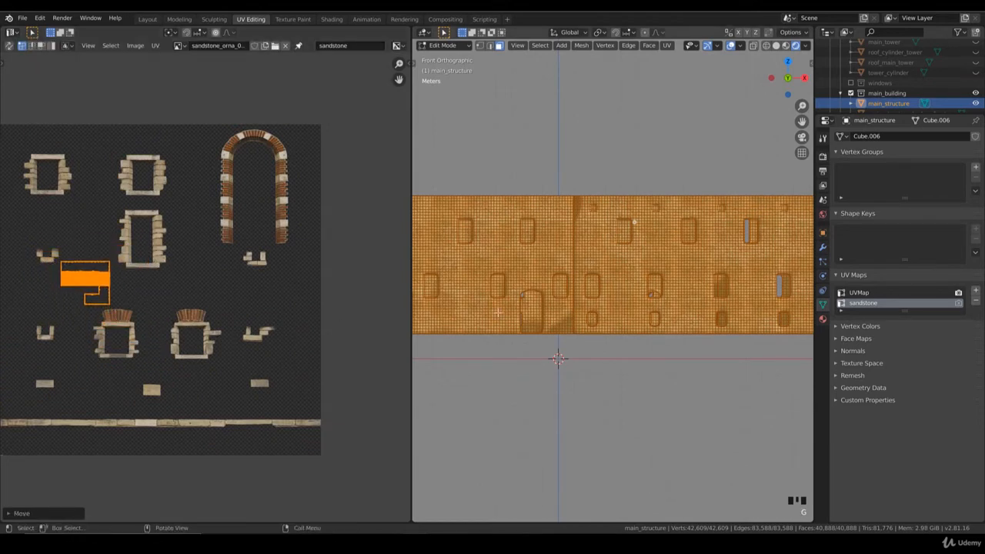
# Clear the full wall selection and box-select the faces around the first large upper-row window of the front wing.
pyautogui.scroll(-2, 600, 310)
pyautogui.scroll(4, 601, 310)
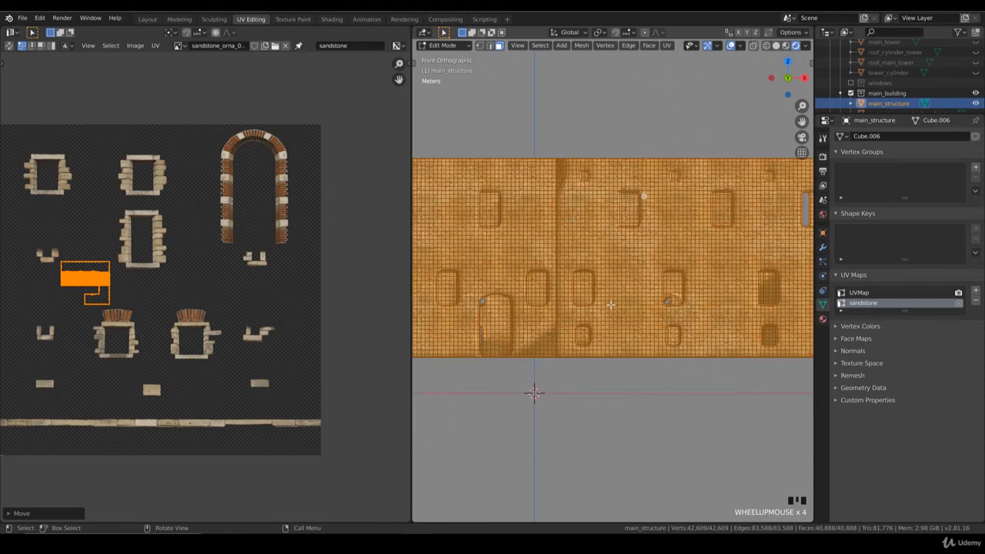
pyautogui.scroll(5, 607, 307)
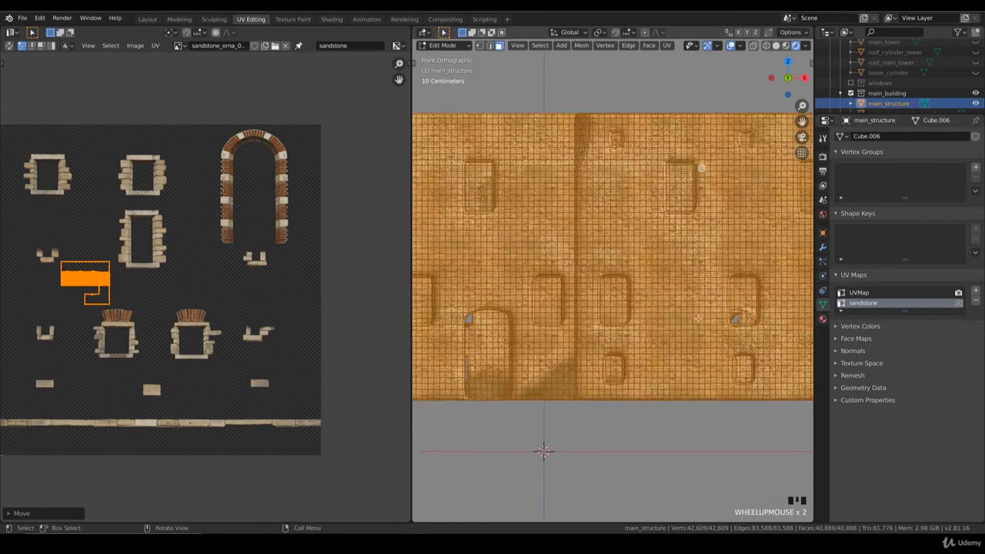
pyautogui.click(654, 347)
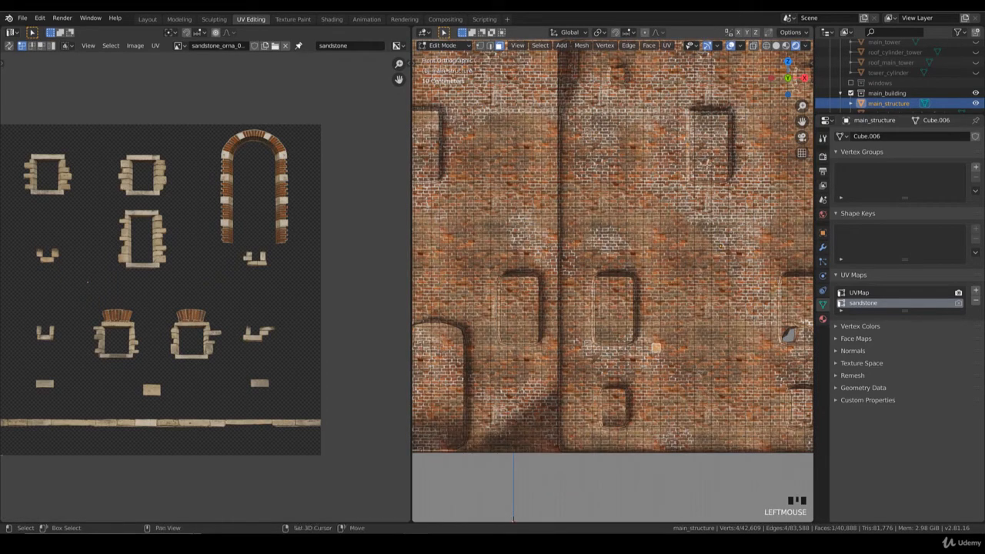
pyautogui.keyDown('shift'); pyautogui.moveTo(707, 164); pyautogui.dragTo(542, 290, button='middle'); pyautogui.keyUp('shift')
pyautogui.click(577, 312)
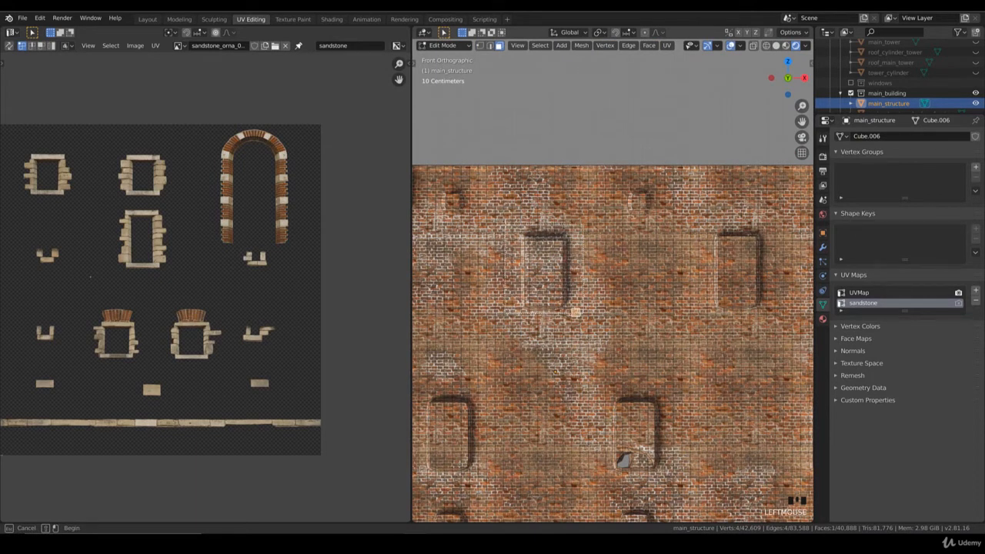
pyautogui.moveTo(502, 223); pyautogui.dragTo(588, 316)
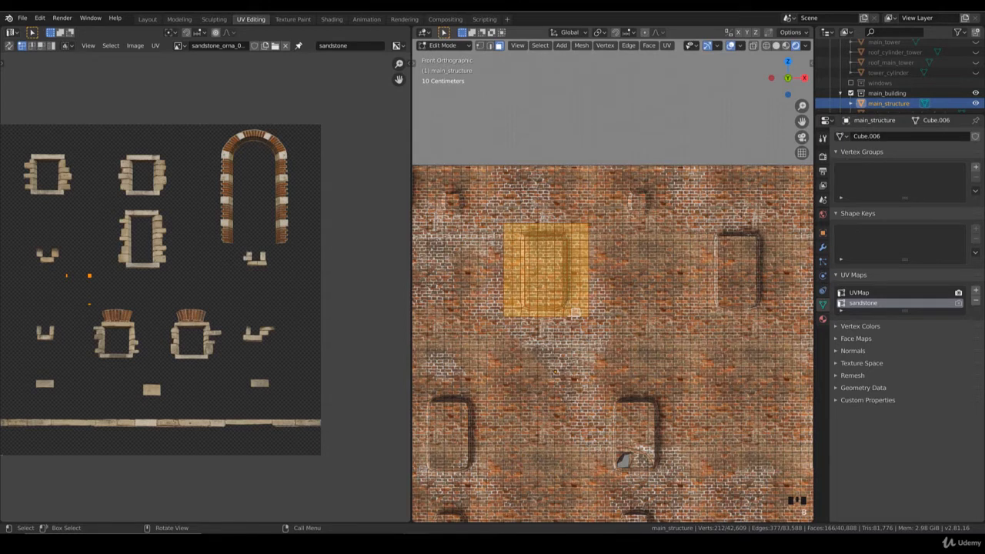
# Add the faces around the second and third large upper-row windows of the front wing to the selection.
pyautogui.keyDown('shift'); pyautogui.moveTo(775, 303); pyautogui.dragTo(636, 297, button='middle'); pyautogui.keyUp('shift')
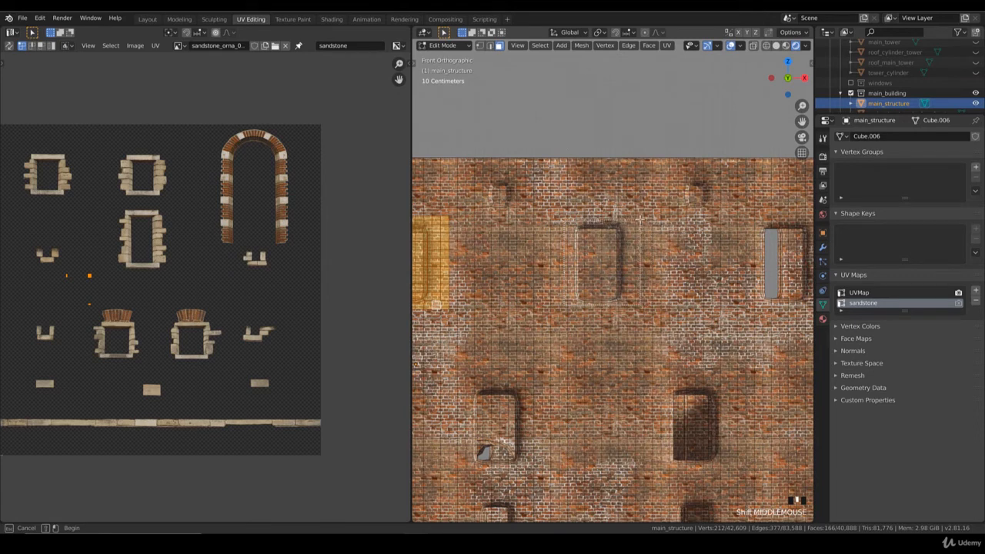
pyautogui.moveTo(560, 308); pyautogui.dragTo(640, 218)
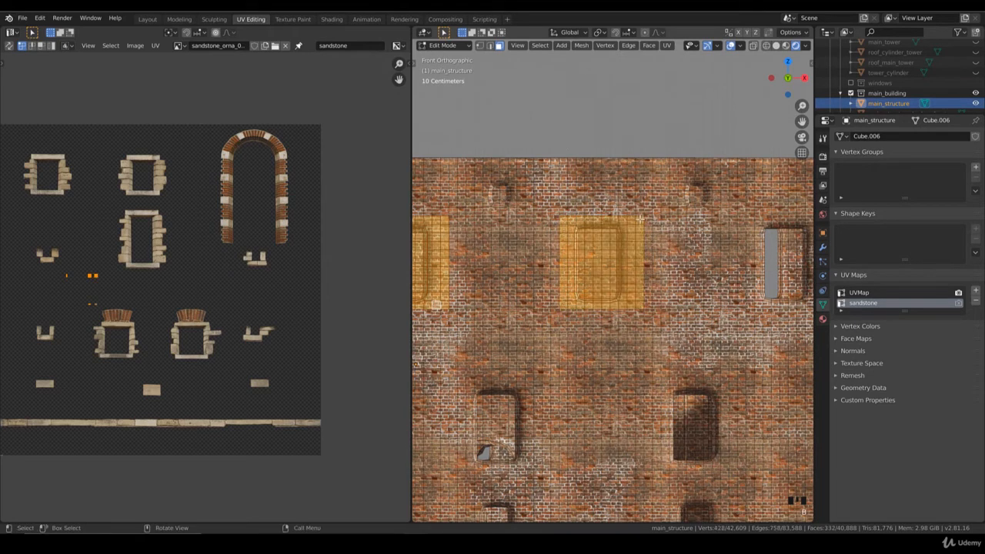
pyautogui.rightClick(563, 307)
pyautogui.keyDown('shift'); pyautogui.moveTo(616, 308); pyautogui.dragTo(459, 310, button='middle'); pyautogui.keyUp('shift')
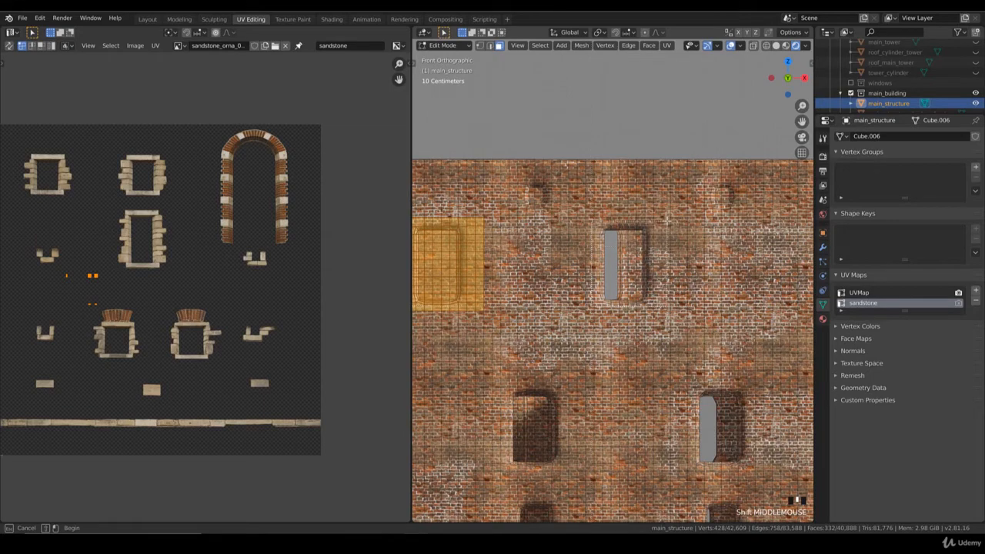
pyautogui.moveTo(668, 221); pyautogui.dragTo(587, 311)
pyautogui.scroll(-2, 603, 278)
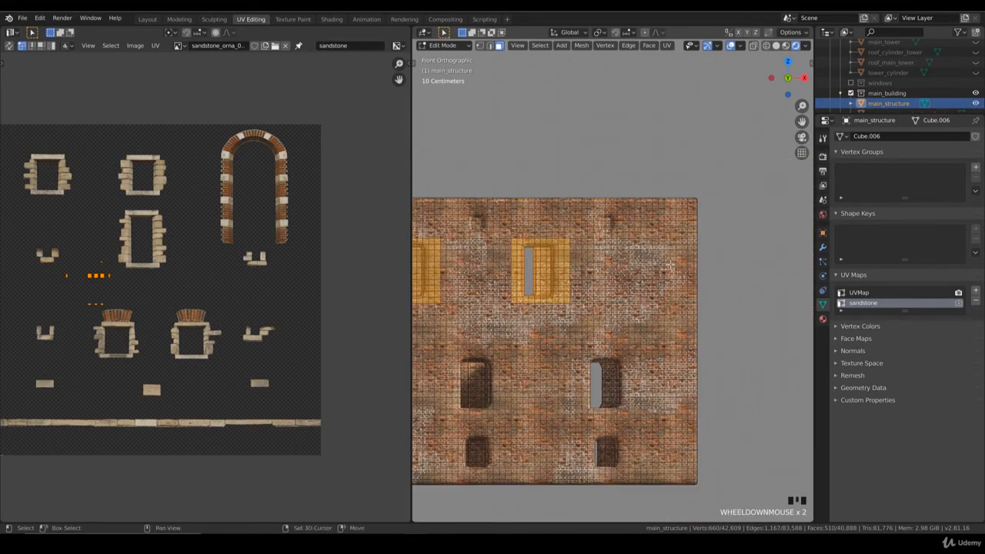
# Add the faces around the first and second large lower-row windows of the front wing to the selection.
pyautogui.moveTo(495, 330)
pyautogui.keyDown('shift'); pyautogui.mouseDown(button='middle')
pyautogui.moveTo(762, 245)
pyautogui.moveTo(792, 247)
pyautogui.mouseUp(button='middle'); pyautogui.keyUp('shift')
pyautogui.keyDown('shift'); pyautogui.moveTo(514, 317); pyautogui.dragTo(608, 307, button='middle'); pyautogui.keyUp('shift')
pyautogui.scroll(2, 595, 310)
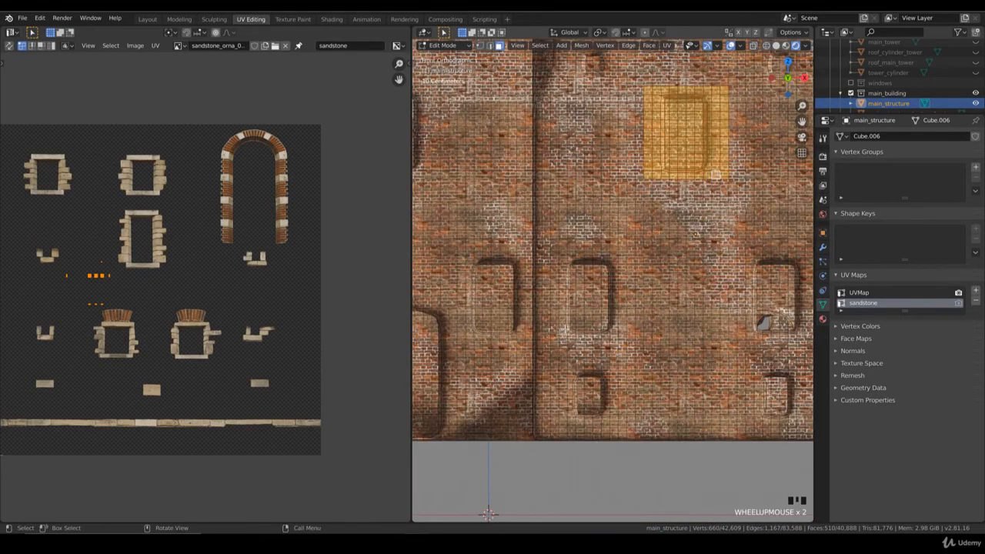
pyautogui.press('b')
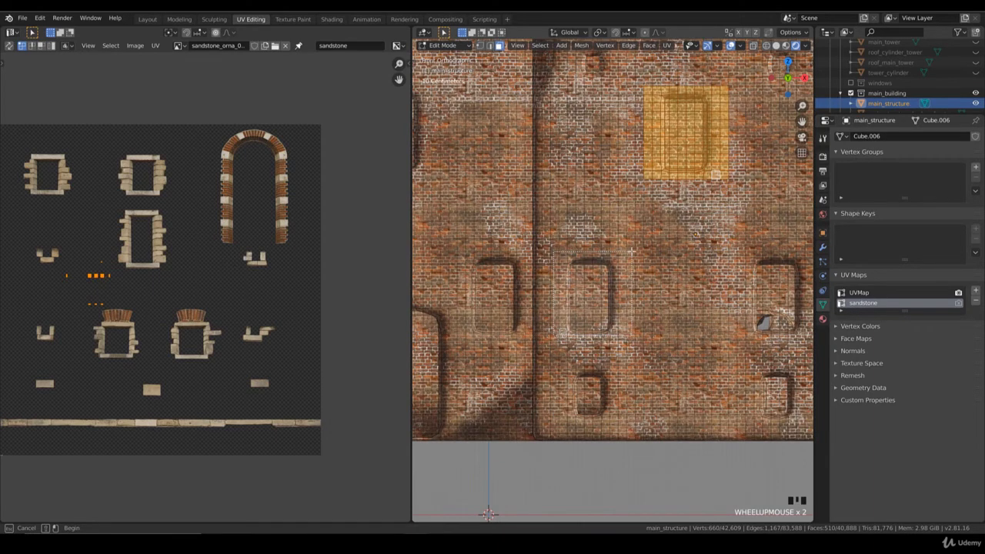
pyautogui.moveTo(631, 251); pyautogui.dragTo(630, 250)
pyautogui.keyDown('shift'); pyautogui.moveTo(692, 303); pyautogui.dragTo(569, 303, button='middle'); pyautogui.keyUp('shift')
pyautogui.press('b')
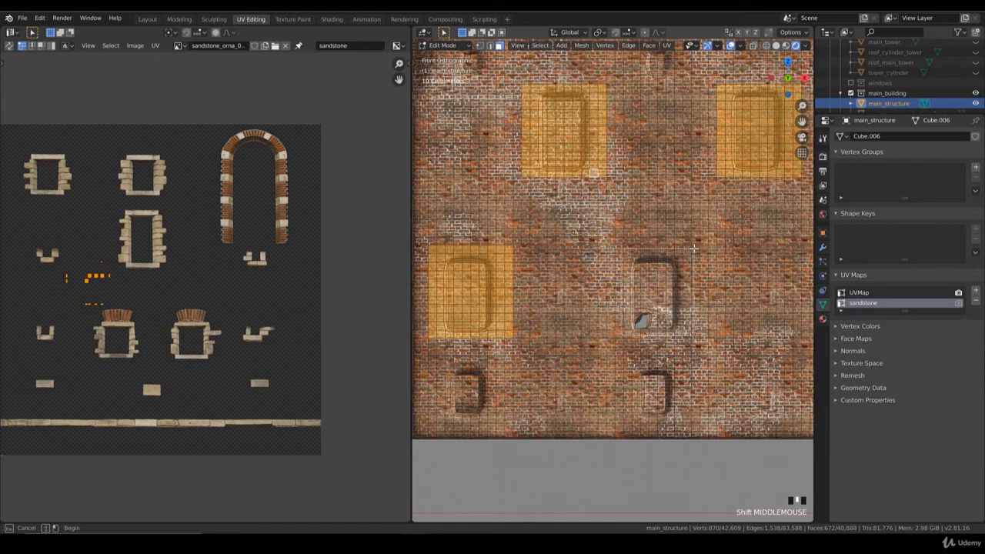
pyautogui.moveTo(693, 248); pyautogui.dragTo(694, 251)
# Add the faces around the third and fourth large lower-row windows of the front wing to the selection.
pyautogui.keyDown('shift'); pyautogui.moveTo(710, 301); pyautogui.dragTo(514, 299, button='middle'); pyautogui.keyUp('shift')
pyautogui.press('b')
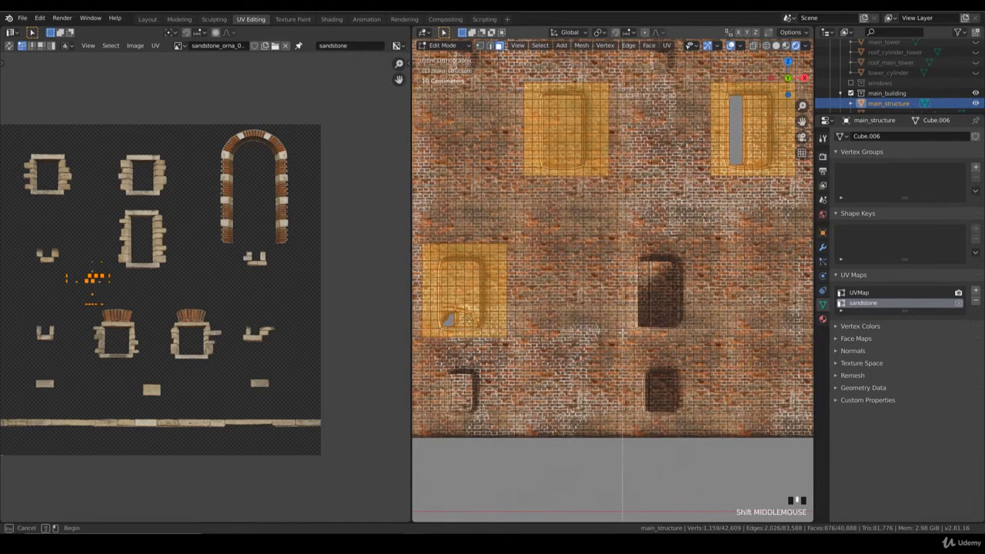
pyautogui.moveTo(622, 332); pyautogui.dragTo(695, 248)
pyautogui.keyDown('shift'); pyautogui.moveTo(800, 321); pyautogui.dragTo(573, 321, button='middle'); pyautogui.keyUp('shift')
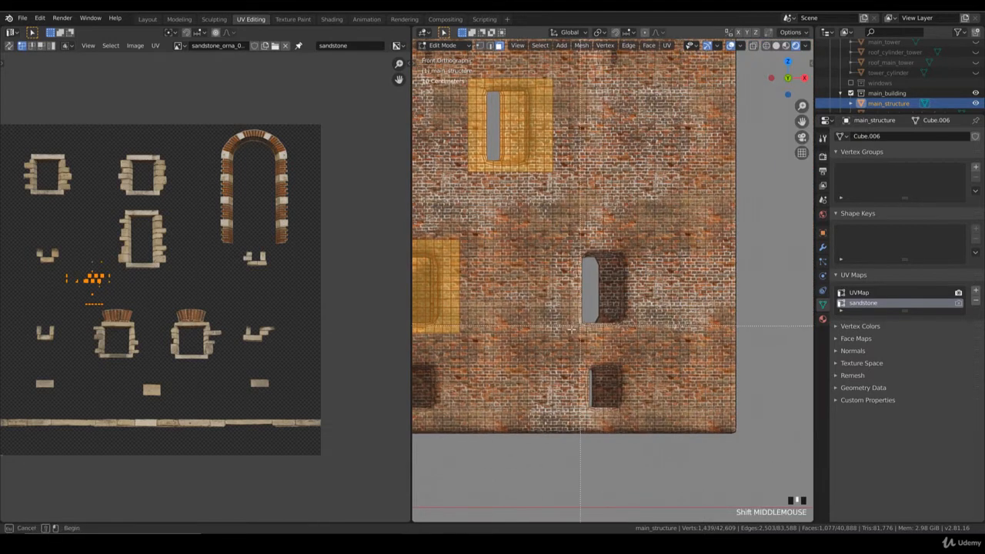
pyautogui.moveTo(571, 328); pyautogui.dragTo(642, 244)
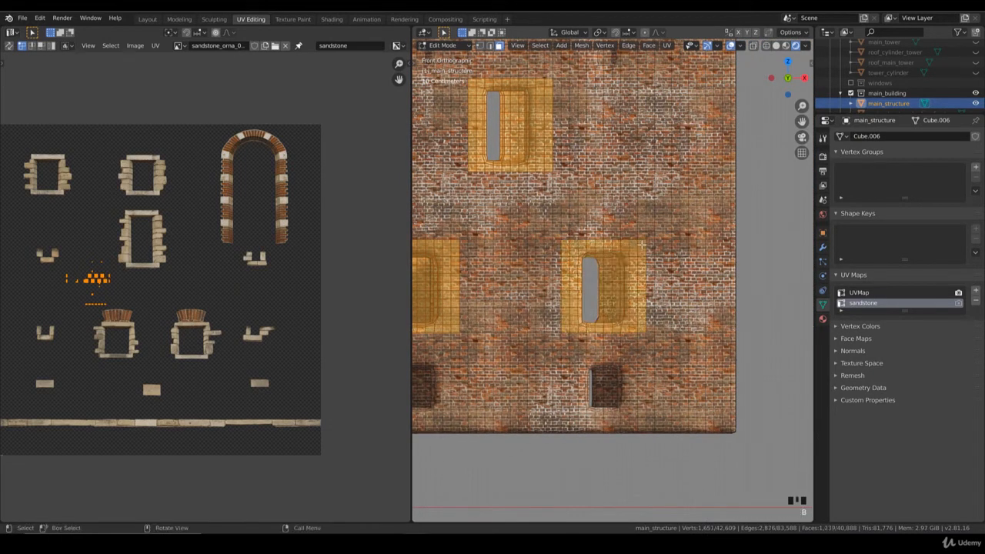
pyautogui.scroll(-7, 637, 247)
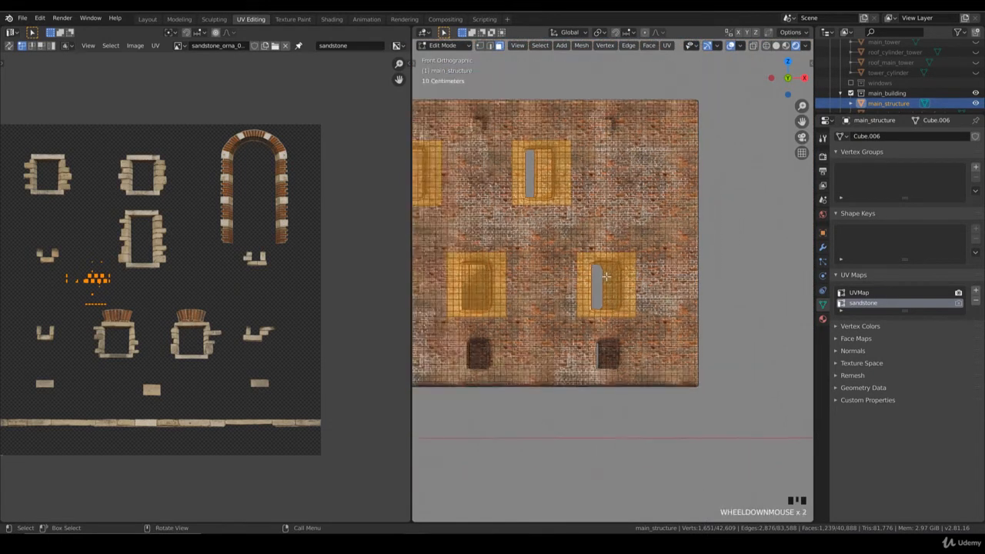
# Switch to wireframe shading and box-deselect the faces on the walls behind, keeping only the front wing's window surrounds selected.
pyautogui.moveTo(595, 230); pyautogui.dragTo(583, 259, button='middle')
pyautogui.press('z')
pyautogui.click(517, 259)
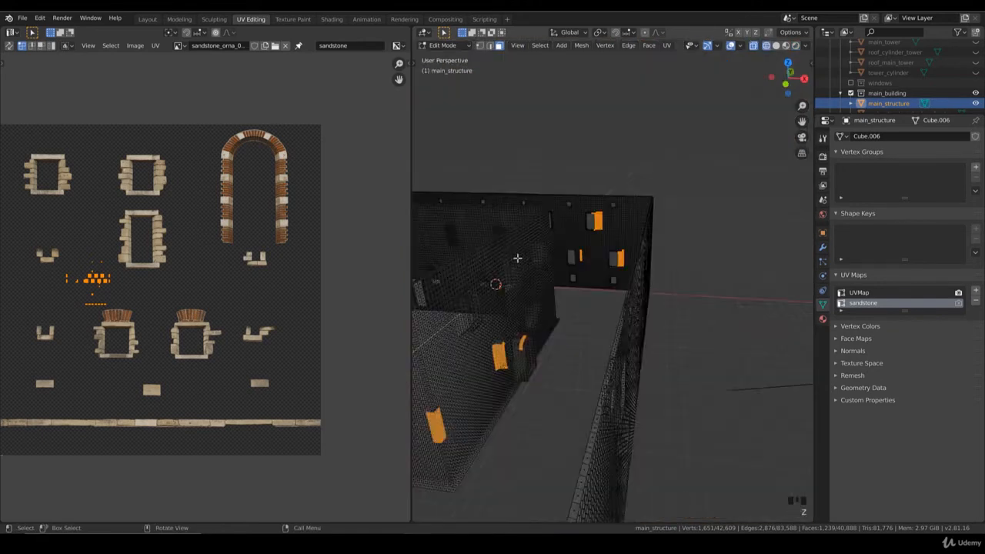
pyautogui.scroll(-4, 516, 259)
pyautogui.moveTo(516, 259)
pyautogui.mouseDown(button='middle')
pyautogui.moveTo(534, 290)
pyautogui.moveTo(580, 309)
pyautogui.moveTo(585, 326)
pyautogui.mouseUp(button='middle')
pyautogui.press('b')
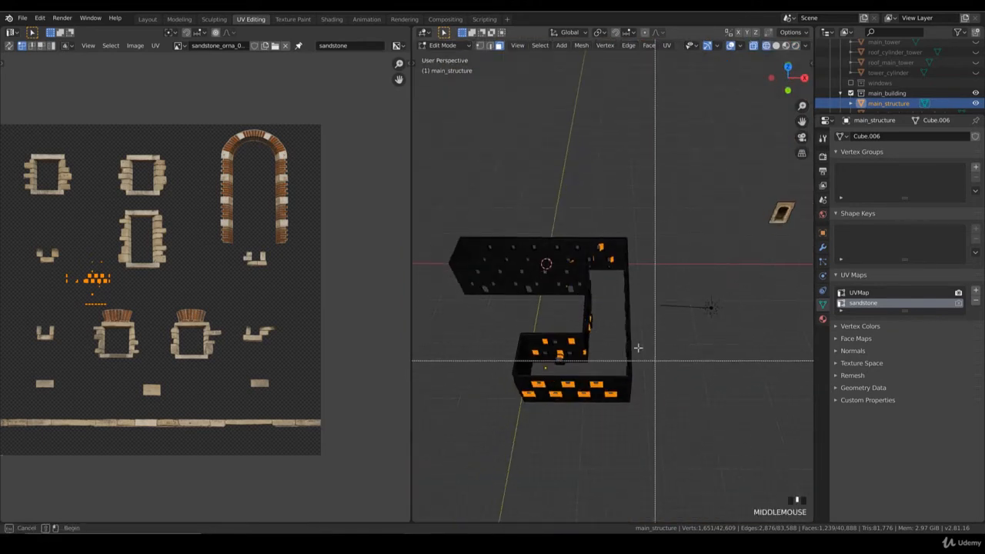
pyautogui.moveTo(654, 361); pyautogui.dragTo(476, 216, button='middle')
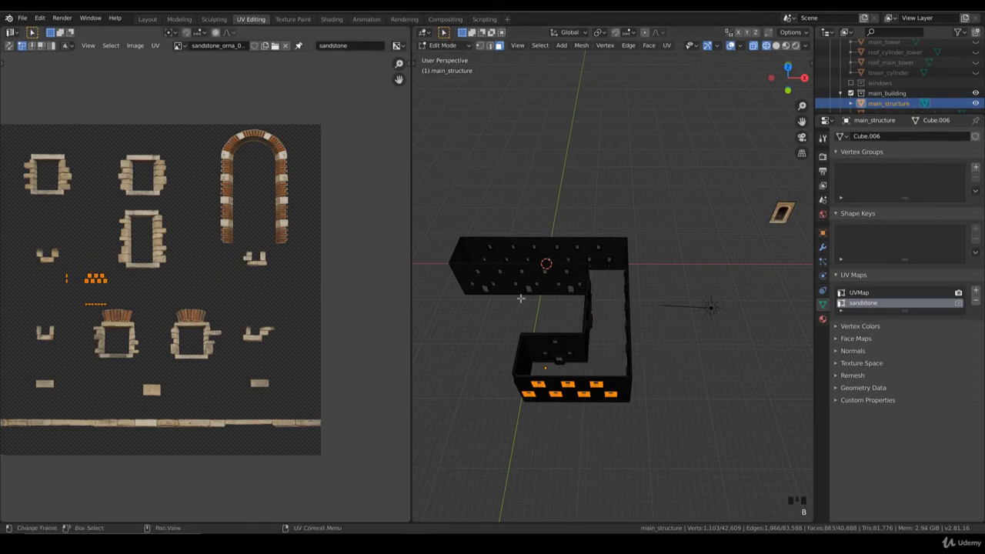
# Unwrap the selected window surrounds with Project From View in front view.
pyautogui.press('KP_1')
pyautogui.scroll(3, 630, 292)
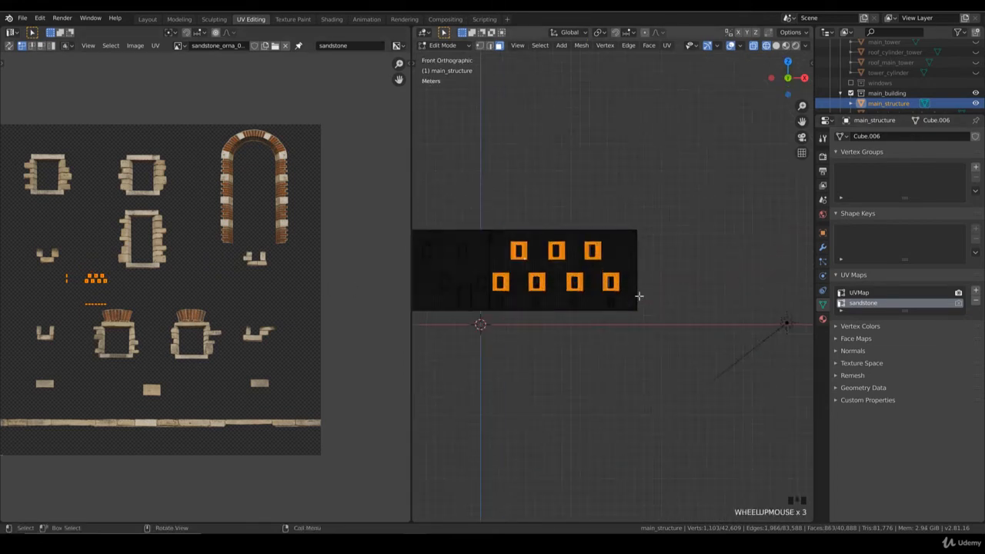
pyautogui.press('u')
pyautogui.click(625, 295)
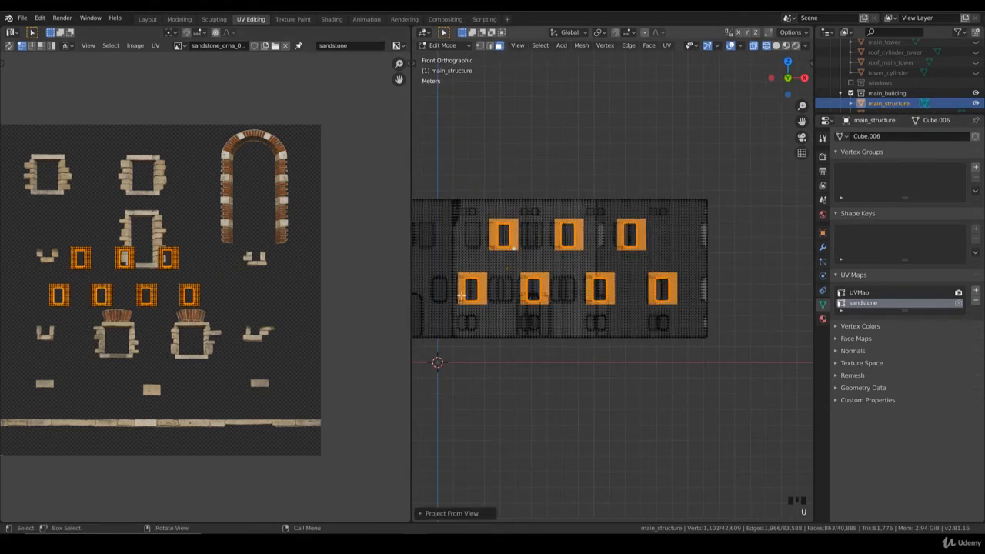
# Select the fourth window's UV island in the lower row and stack it precisely over the third one.
pyautogui.scroll(2, 293, 315)
pyautogui.click(318, 332)
pyautogui.moveTo(324, 337); pyautogui.dragTo(277, 289)
pyautogui.moveTo(298, 310); pyautogui.dragTo(329, 303, button='middle')
pyautogui.press('g')
pyautogui.click(291, 320)
pyautogui.scroll(3, 334, 332)
pyautogui.press('g')
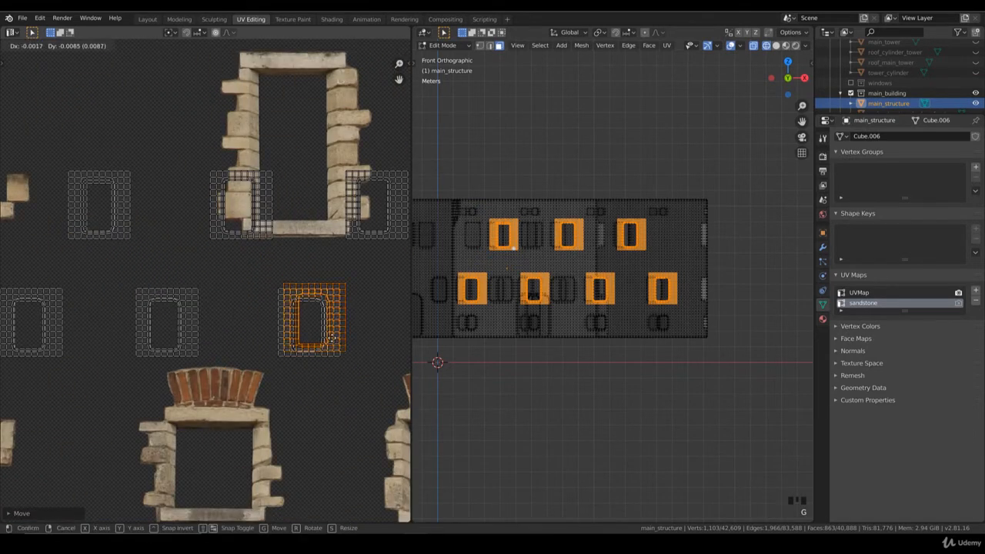
pyautogui.click(367, 370)
# Select the stacked lower-row UV islands and align them over the second island of that row.
pyautogui.moveTo(369, 377); pyautogui.dragTo(262, 278)
pyautogui.press('g')
pyautogui.click(200, 323)
pyautogui.moveTo(240, 320); pyautogui.dragTo(302, 316, button='middle')
pyautogui.scroll(1, 304, 316)
pyautogui.press('g')
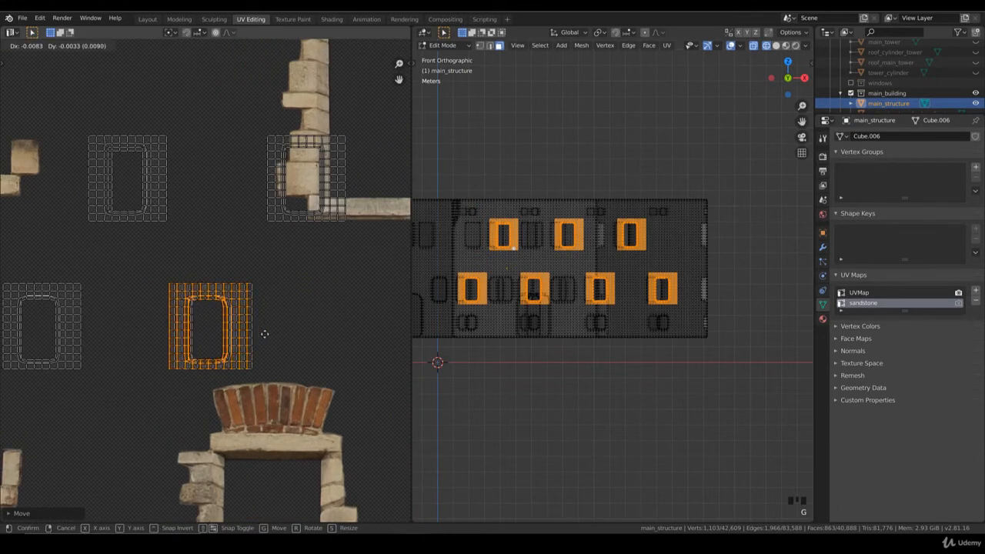
pyautogui.click(304, 331)
# Box-select the stack and move it onto the first UV island of the lower row.
pyautogui.press('b')
pyautogui.moveTo(293, 381); pyautogui.dragTo(159, 274)
pyautogui.moveTo(229, 359); pyautogui.dragTo(310, 347, button='middle')
pyautogui.press('g')
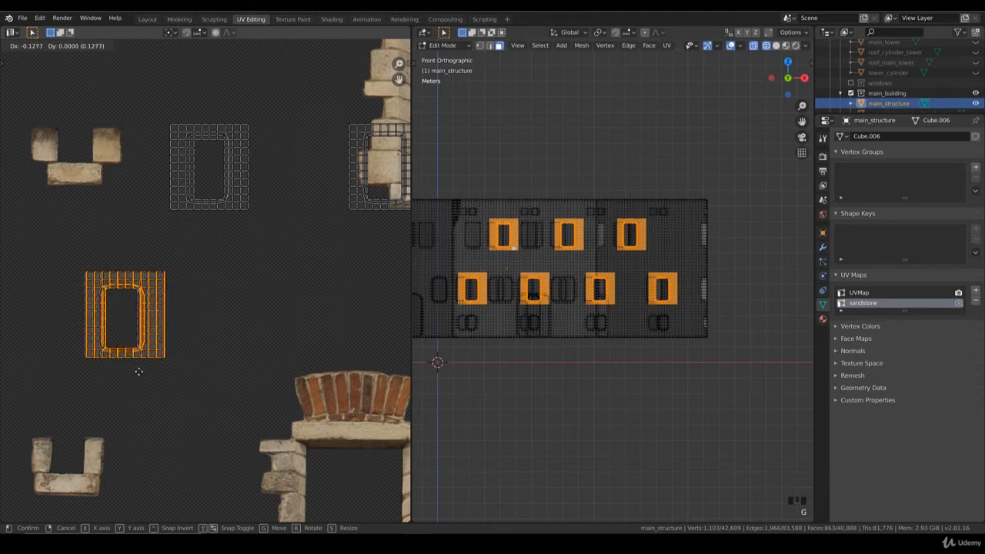
pyautogui.click(127, 374)
# Select all the stacked lower-row UV islands and place them over the first island of the upper row.
pyautogui.press('b')
pyautogui.moveTo(185, 378); pyautogui.dragTo(72, 250)
pyautogui.press('g')
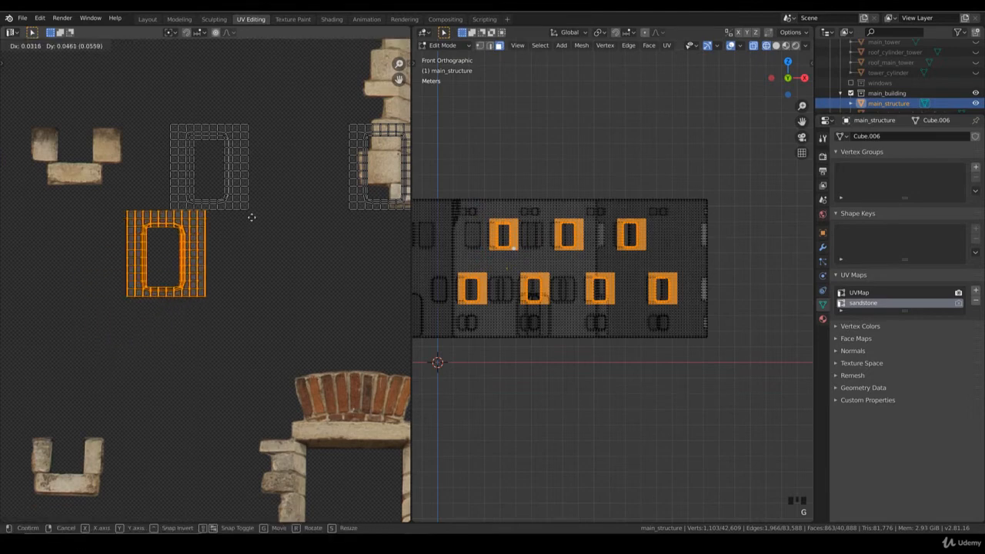
pyautogui.click(249, 157)
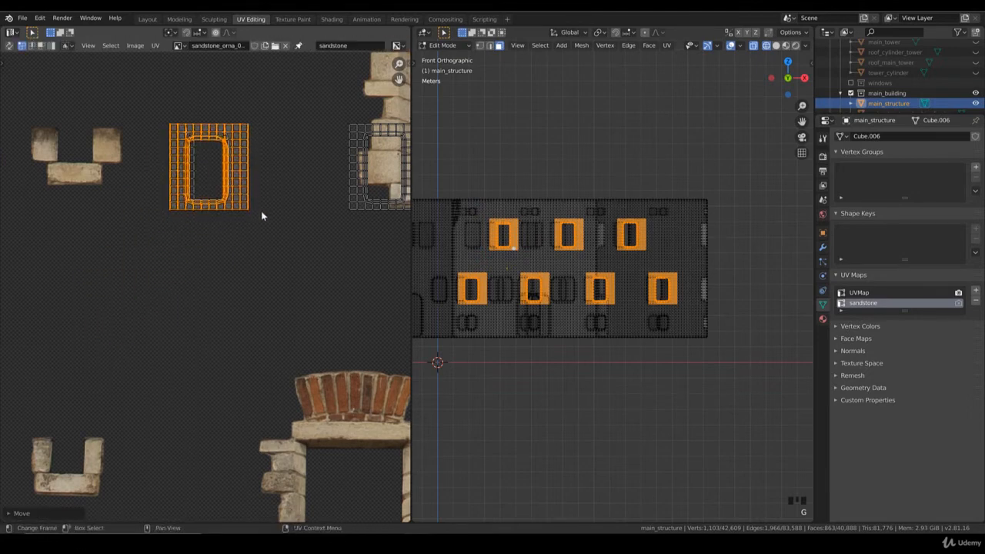
# Select the combined UV stack and move it over the middle island of the upper row.
pyautogui.press('b')
pyautogui.moveTo(272, 247); pyautogui.dragTo(161, 122)
pyautogui.moveTo(314, 221); pyautogui.dragTo(170, 286, button='middle')
pyautogui.press('g')
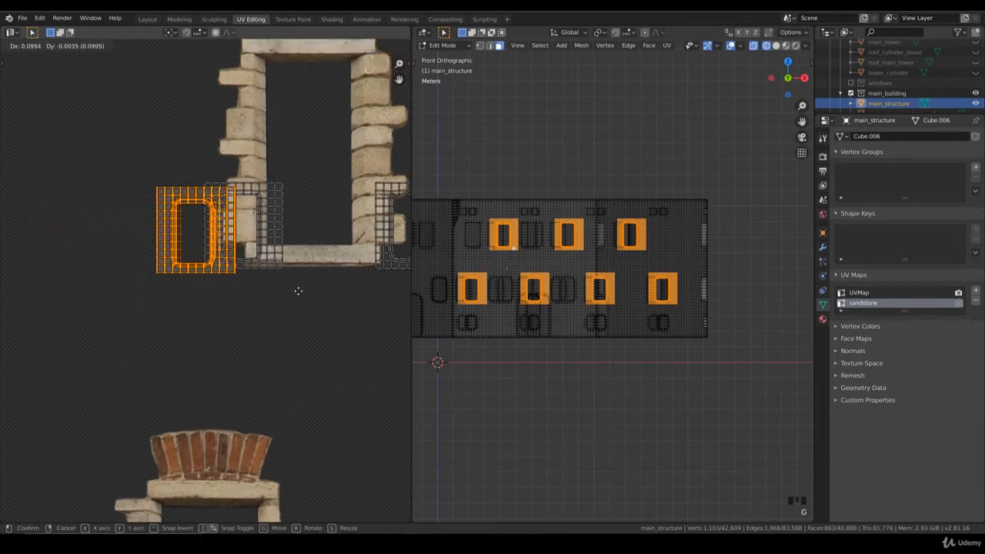
pyautogui.click(400, 285)
# Select the growing UV stack and align it over the last island of the upper row.
pyautogui.press('b')
pyautogui.moveTo(300, 291); pyautogui.dragTo(200, 176)
pyautogui.scroll(-3, 396, 224)
pyautogui.moveTo(396, 224); pyautogui.dragTo(234, 273, button='middle')
pyautogui.press('g')
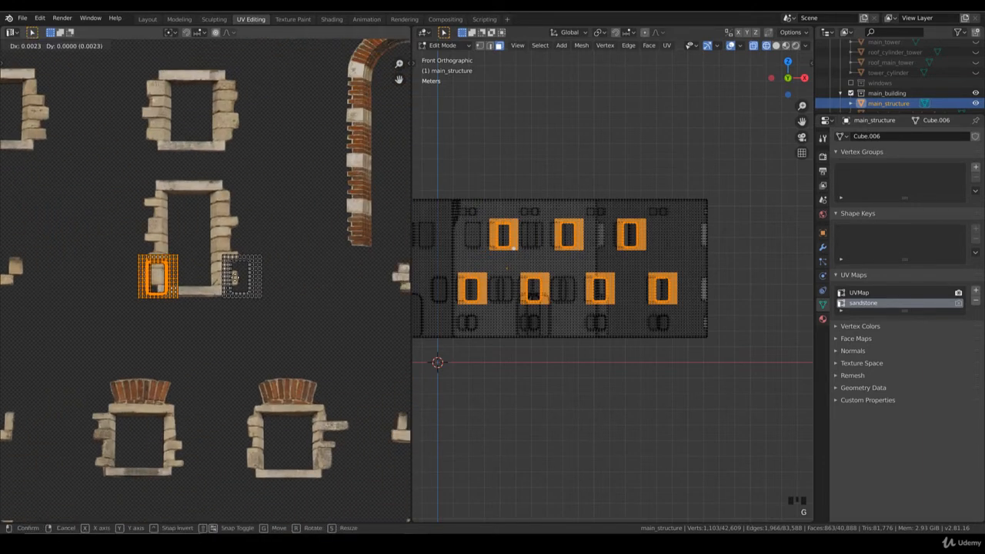
pyautogui.scroll(5, 254, 282)
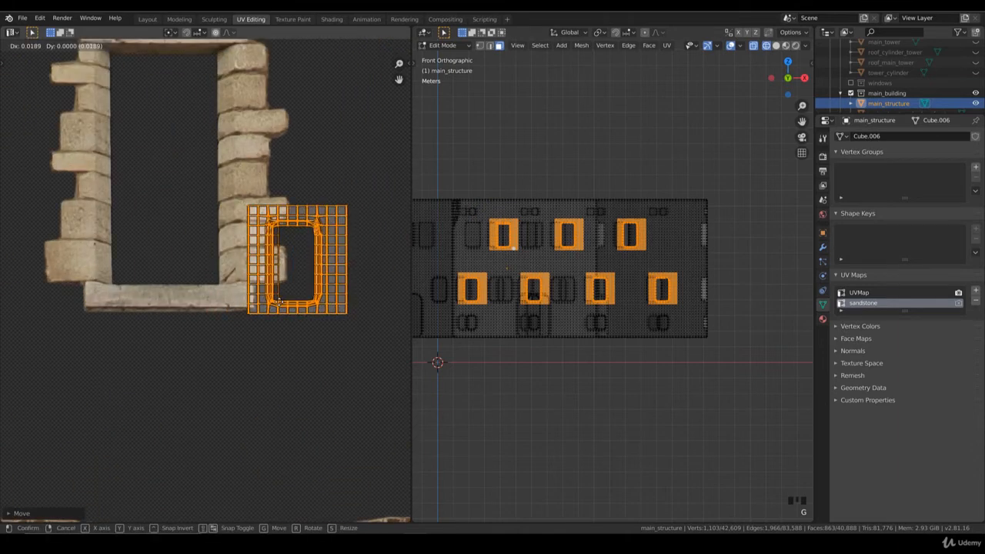
pyautogui.click(338, 327)
# Select all seven stacked window UV islands and move them onto the tall sandstone window ornament.
pyautogui.press('b')
pyautogui.moveTo(357, 336); pyautogui.dragTo(227, 185)
pyautogui.scroll(-4, 294, 268)
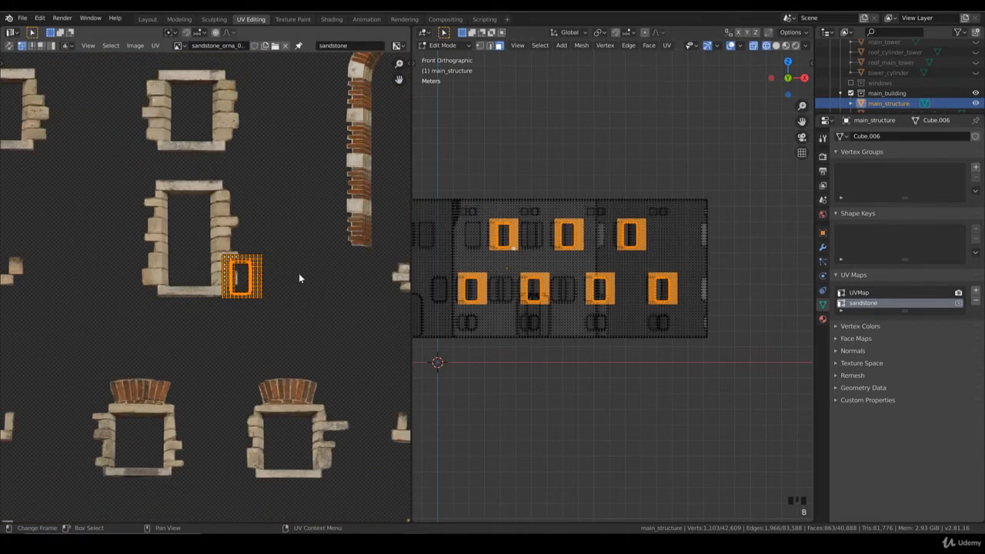
pyautogui.moveTo(297, 275); pyautogui.dragTo(309, 337, button='middle')
pyautogui.press('g')
pyautogui.click(250, 311)
# Scale up the stacked UVs to cover the tall sandstone window frame and center them on its opening.
pyautogui.press('s')
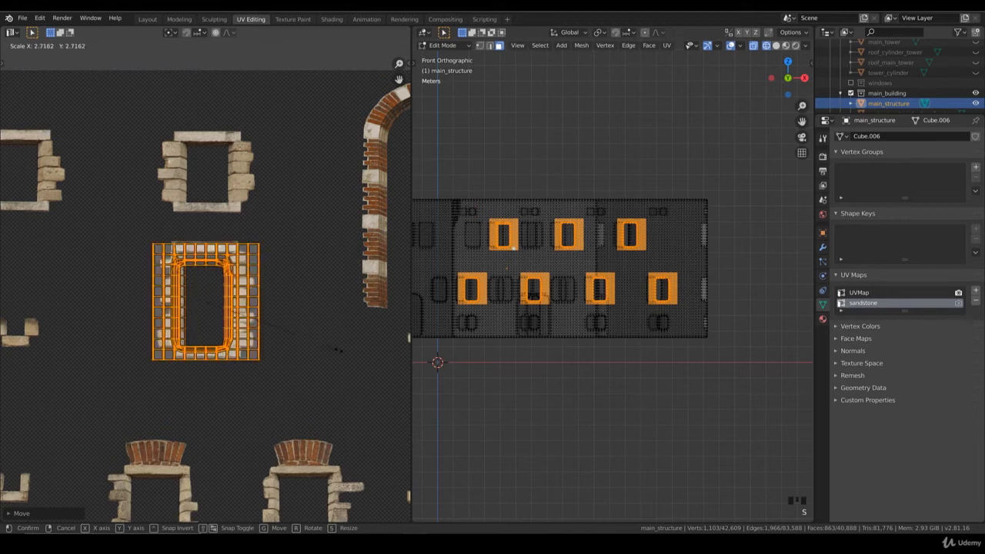
pyautogui.click(313, 340)
pyautogui.scroll(2, 310, 347)
pyautogui.press('g')
pyautogui.click(303, 343)
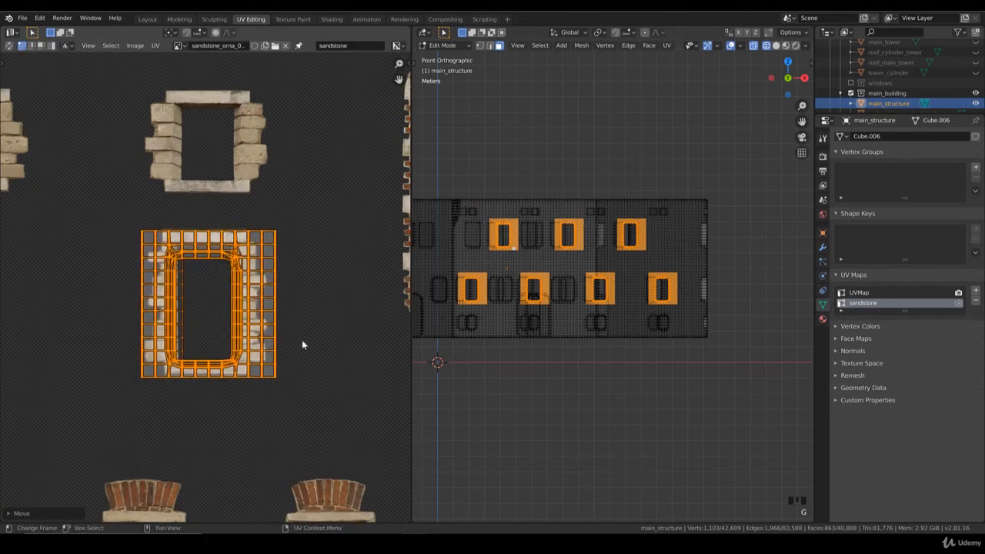
# Select the linked UVs of one island in the stack and shift them slightly left against the others.
pyautogui.scroll(-3, 302, 343)
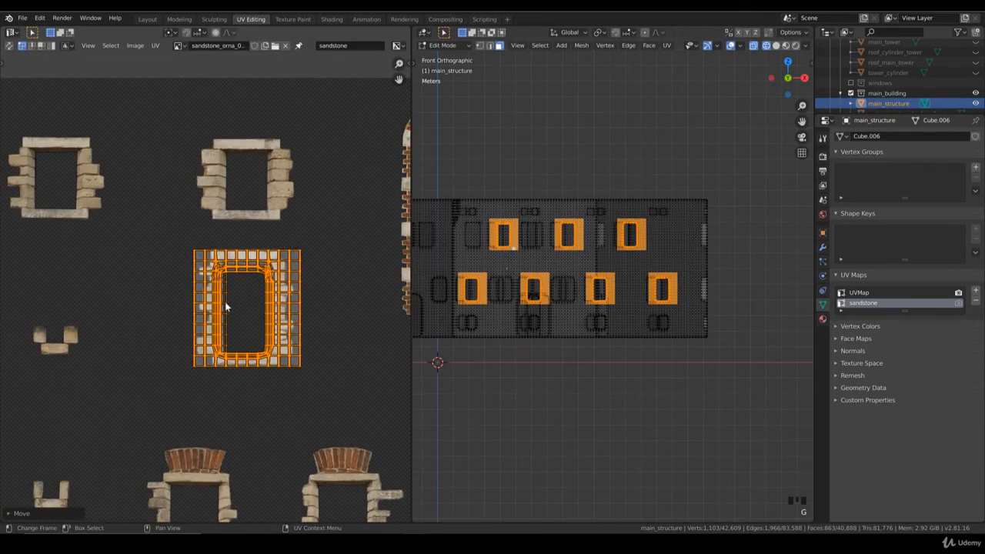
pyautogui.click(224, 292)
pyautogui.hotkey('ctrl', 'l')
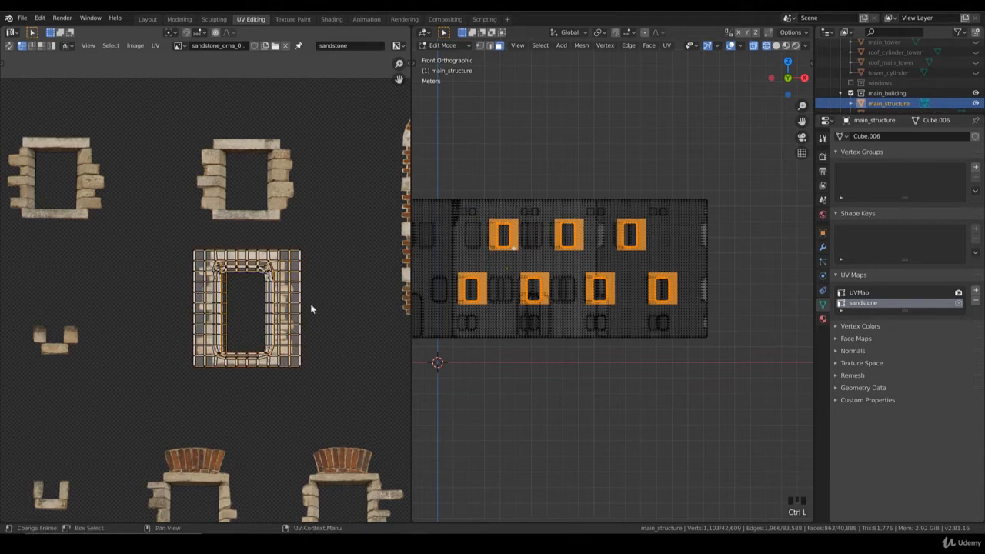
pyautogui.press('g')
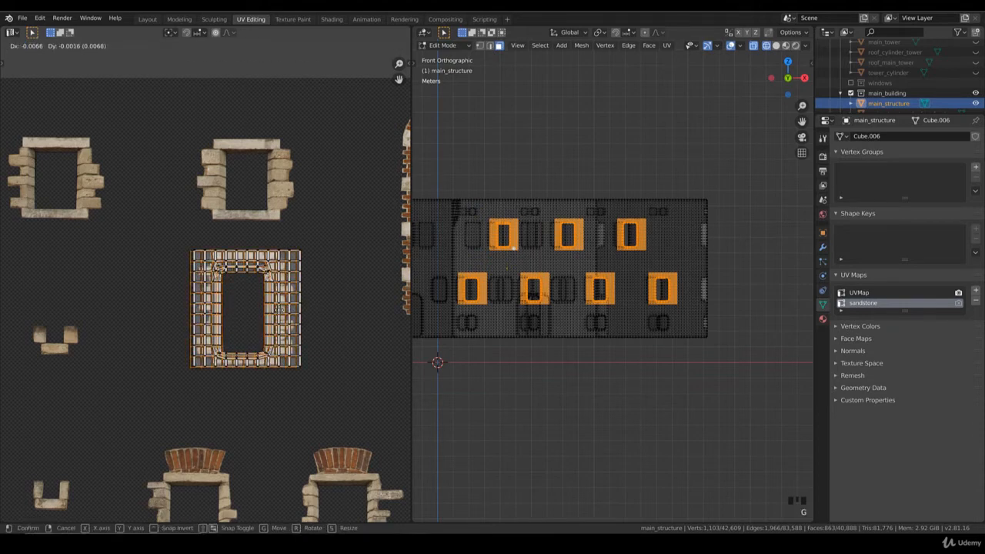
pyautogui.click(283, 311)
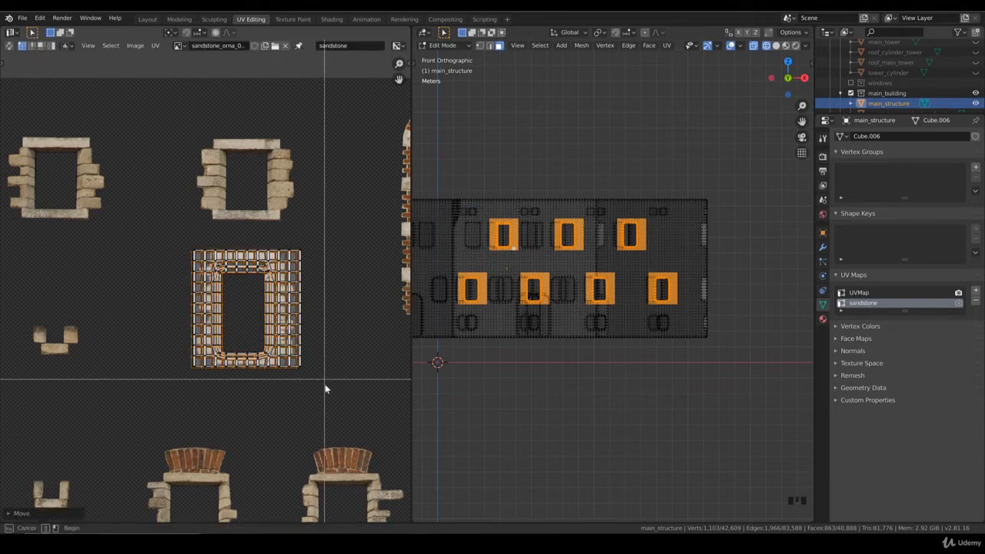
# Box-select the entire UV stack, enlarge it and reposition it around the tall window ornament.
pyautogui.moveTo(325, 387); pyautogui.dragTo(153, 233)
pyautogui.press('s')
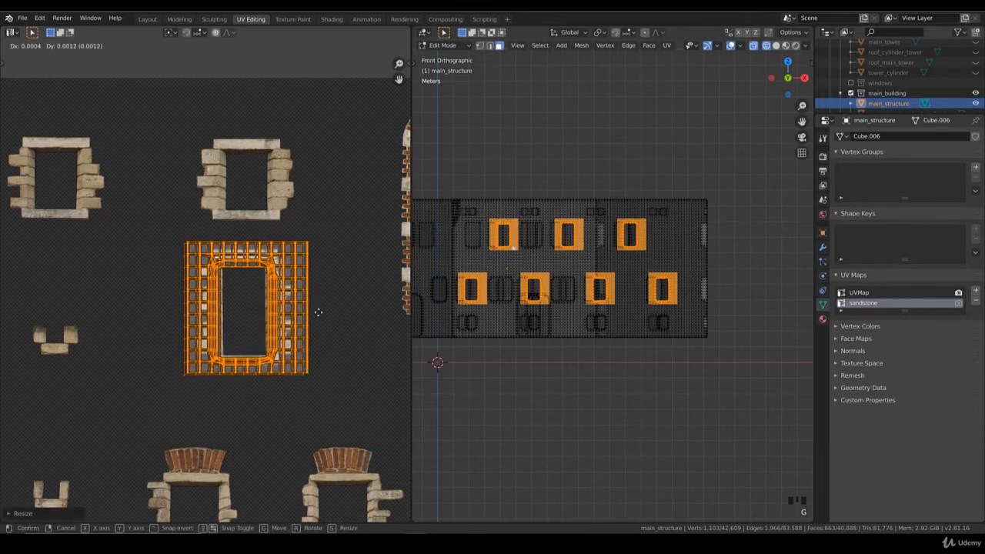
pyautogui.press('x')
pyautogui.click(315, 312)
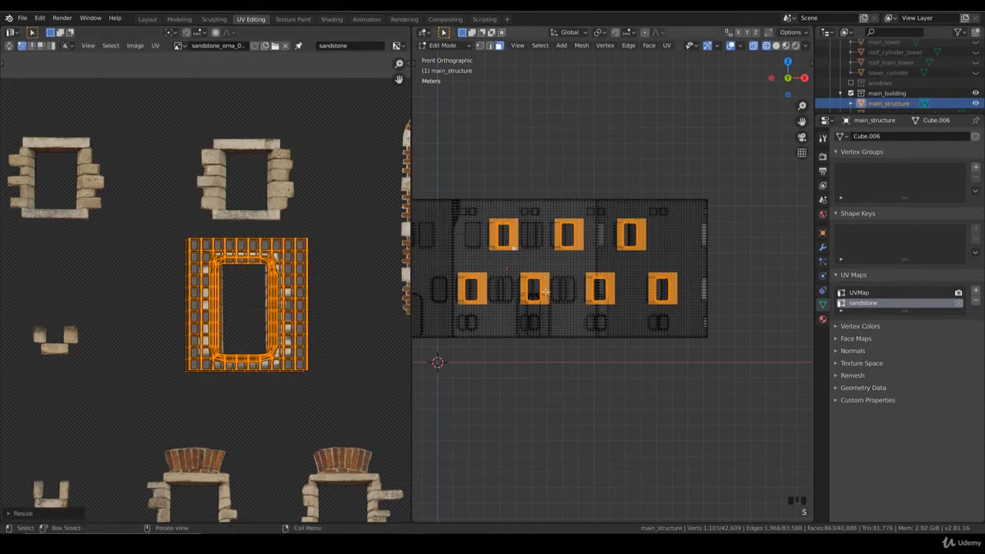
# Switch the 3D view to rendered shading and show the front wing's windows up close.
pyautogui.scroll(3, 613, 277)
pyautogui.press('z')
pyautogui.click(644, 241)
pyautogui.keyDown('shift'); pyautogui.moveTo(633, 236); pyautogui.dragTo(632, 240, button='middle'); pyautogui.keyUp('shift')
pyautogui.scroll(4, 631, 240)
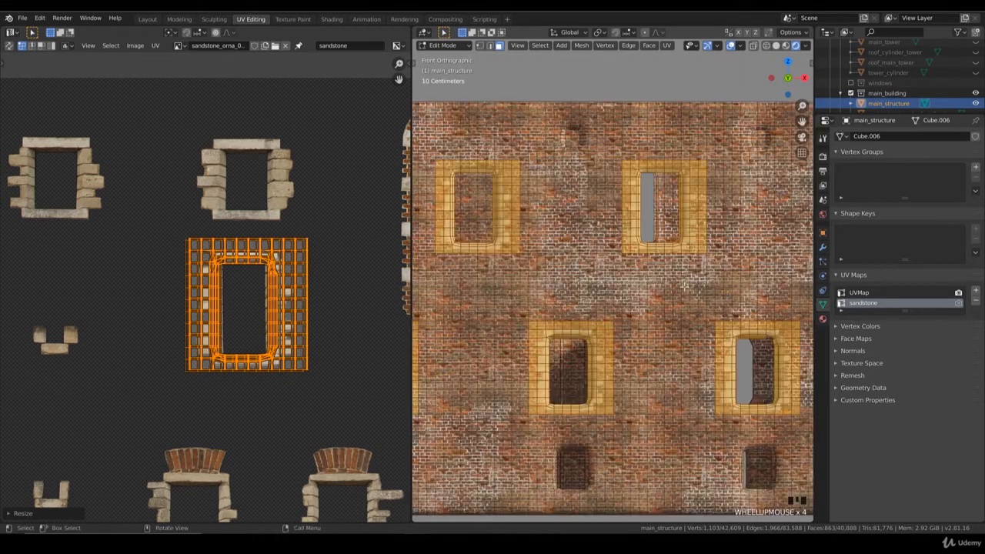
# Narrow the stacked UVs along the X axis and shift them slightly left over the ornament's opening.
pyautogui.press('s')
pyautogui.press('x')
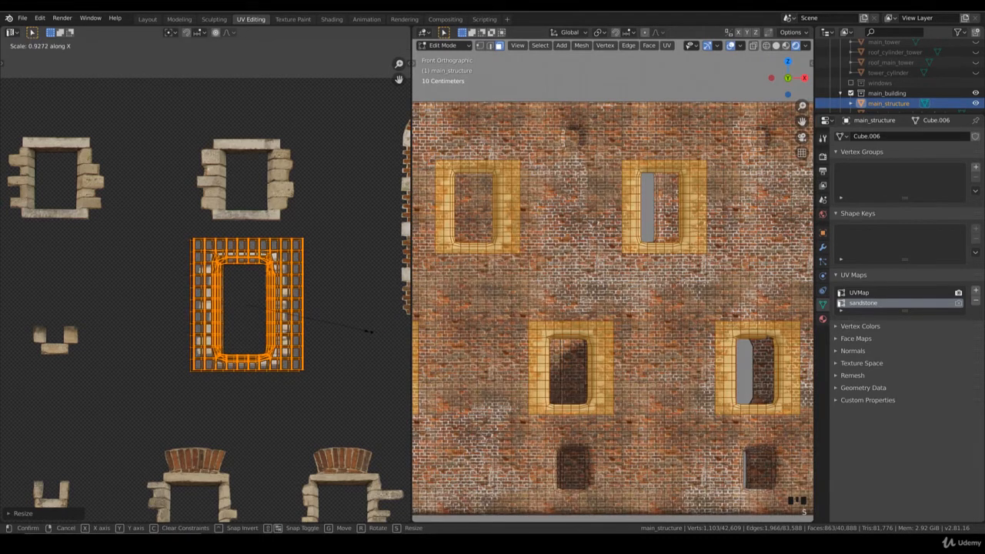
pyautogui.click(358, 331)
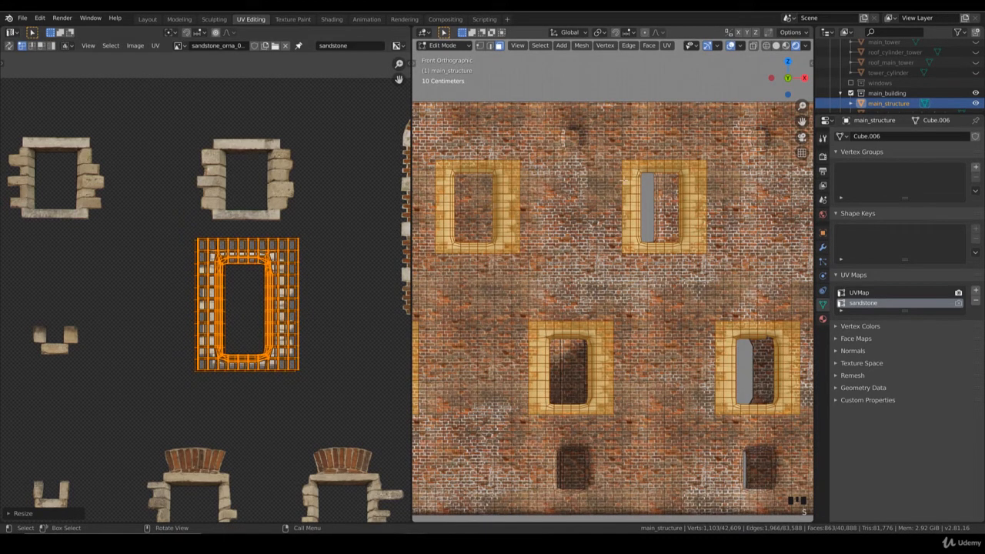
pyautogui.press('s')
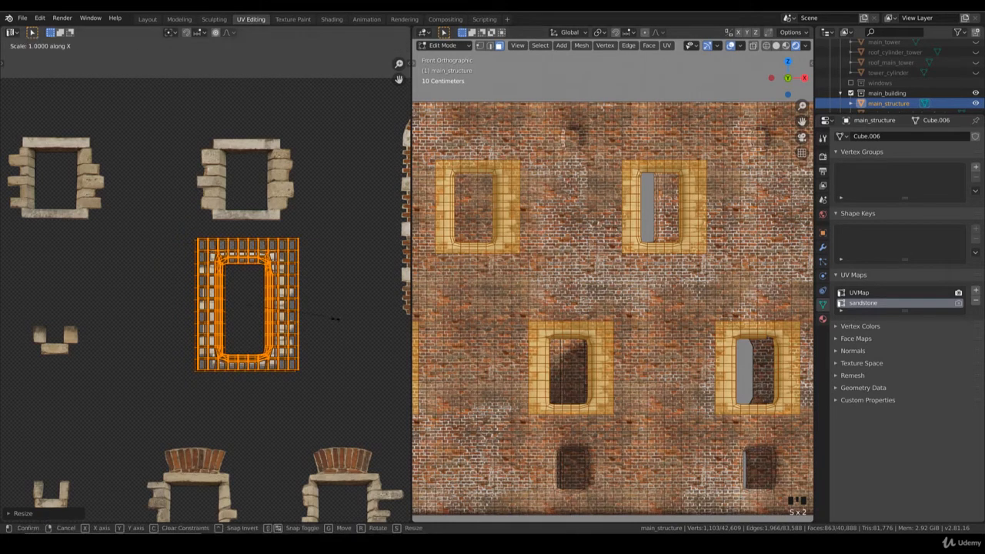
pyautogui.press('g')
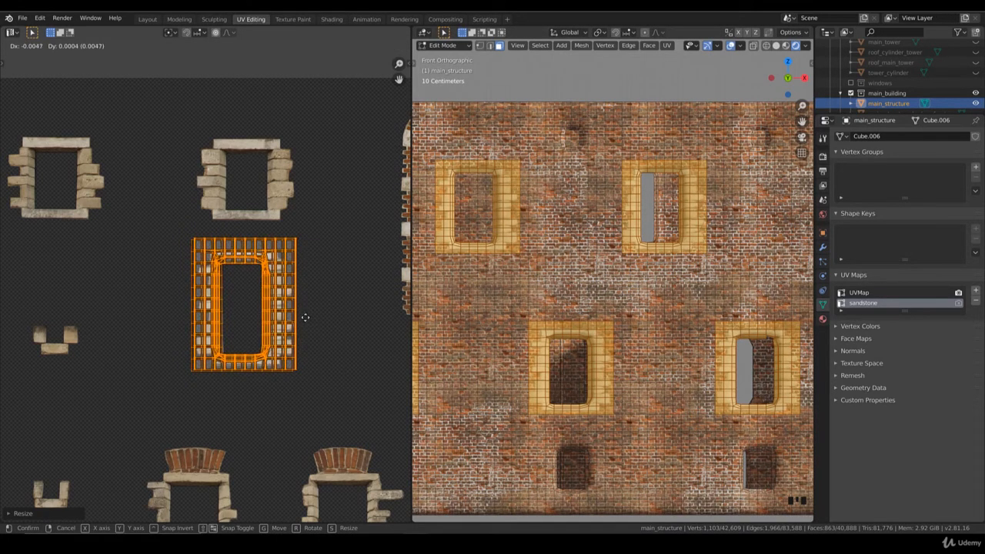
pyautogui.click(304, 317)
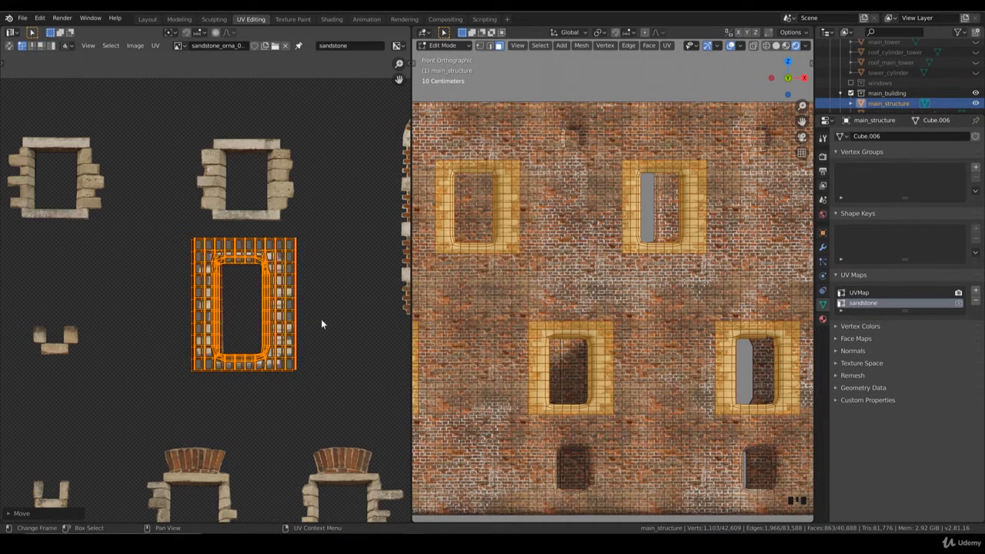
# Scale the stacked UVs along Y to about 0.93 and move them slightly down.
pyautogui.press('s')
pyautogui.press('y')
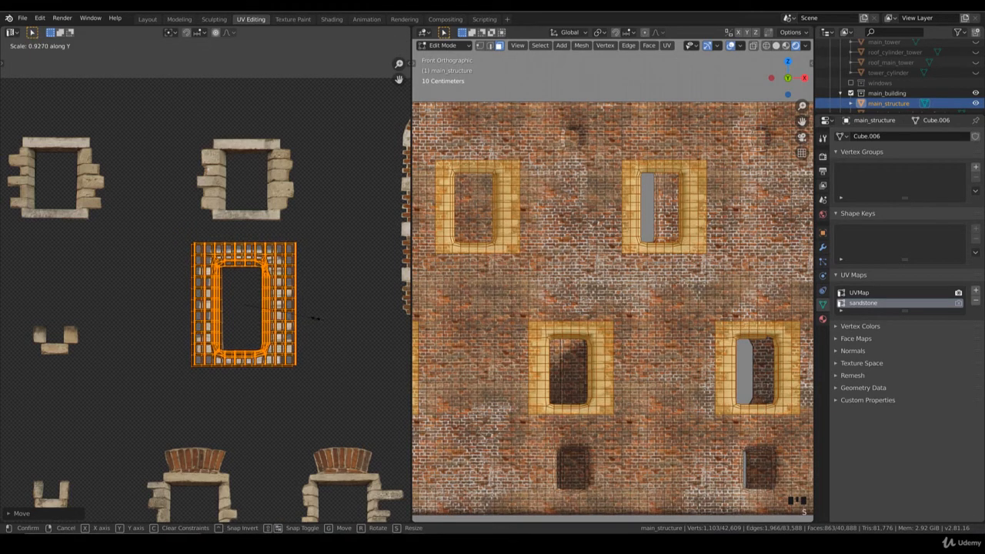
pyautogui.click(314, 317)
pyautogui.press('g')
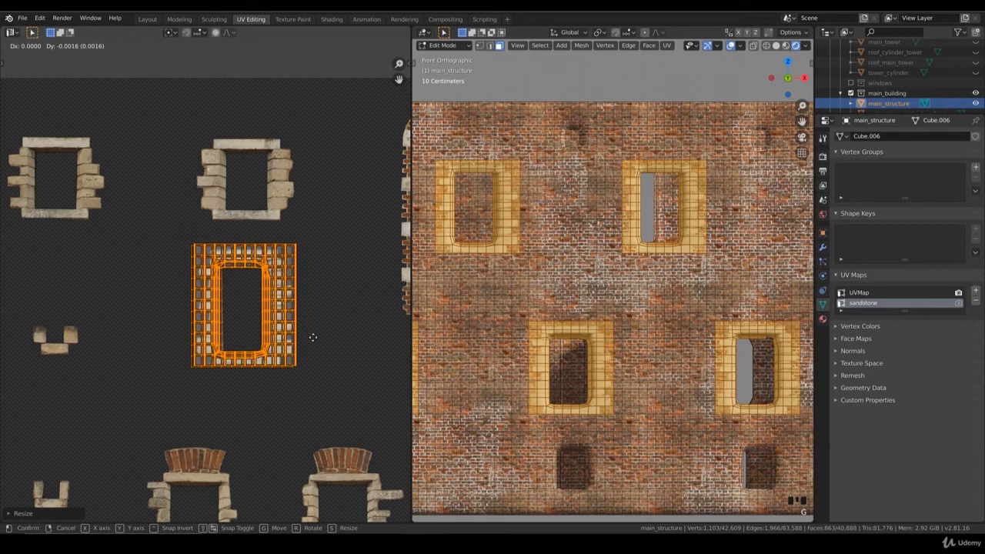
pyautogui.click(318, 338)
# Fine-tune the UV stack's height along Y and its vertical position to match the ornament's opening.
pyautogui.press('s')
pyautogui.press('y')
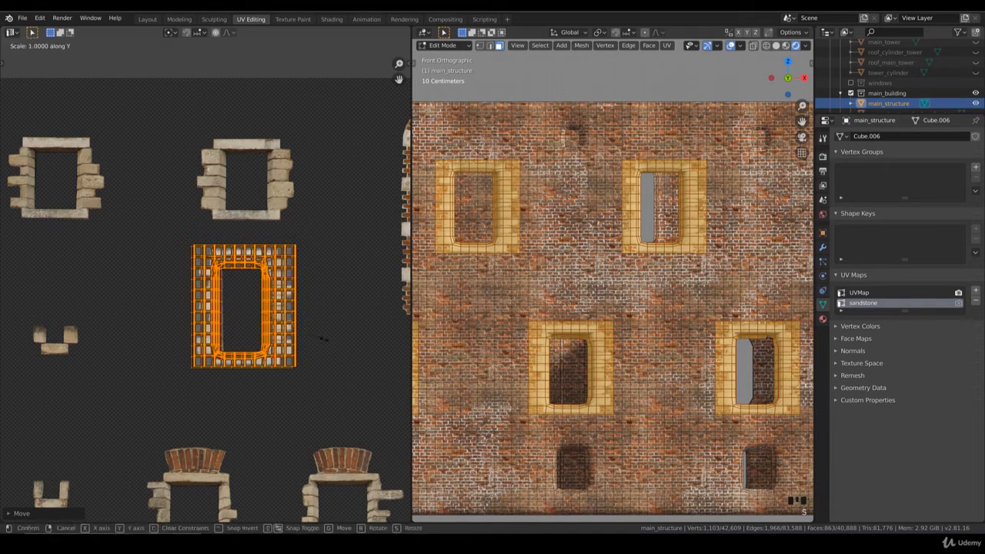
pyautogui.click(320, 343)
pyautogui.press('g')
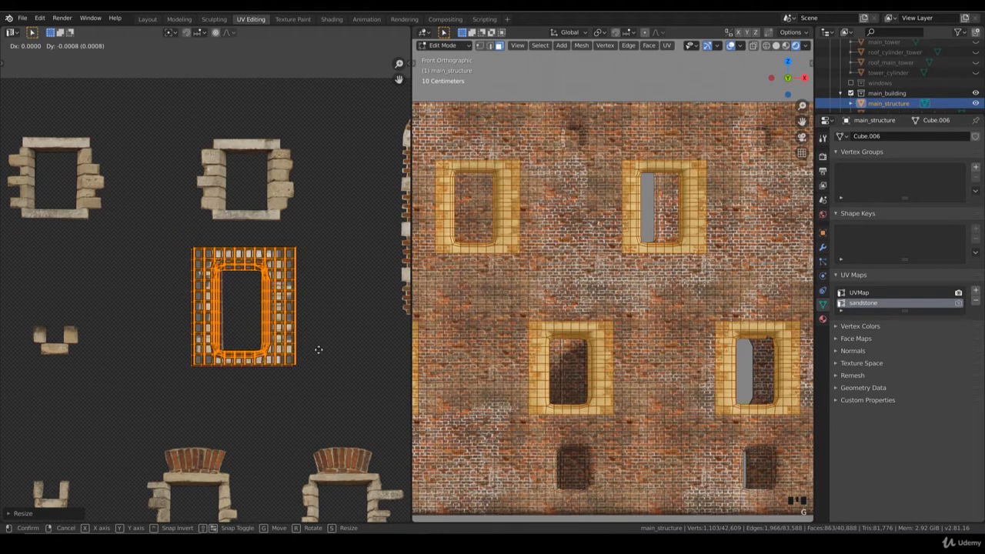
pyautogui.click(317, 350)
pyautogui.press('s')
pyautogui.press('y')
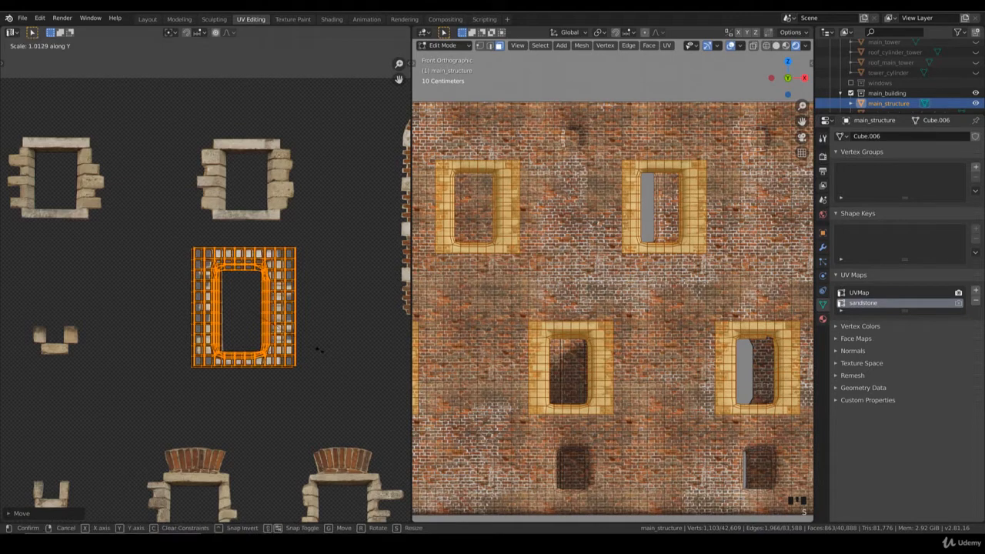
pyautogui.click(320, 354)
# Switch to Object Mode and examine the sandstone surrounds on the front wing's windows.
pyautogui.press('Tab')
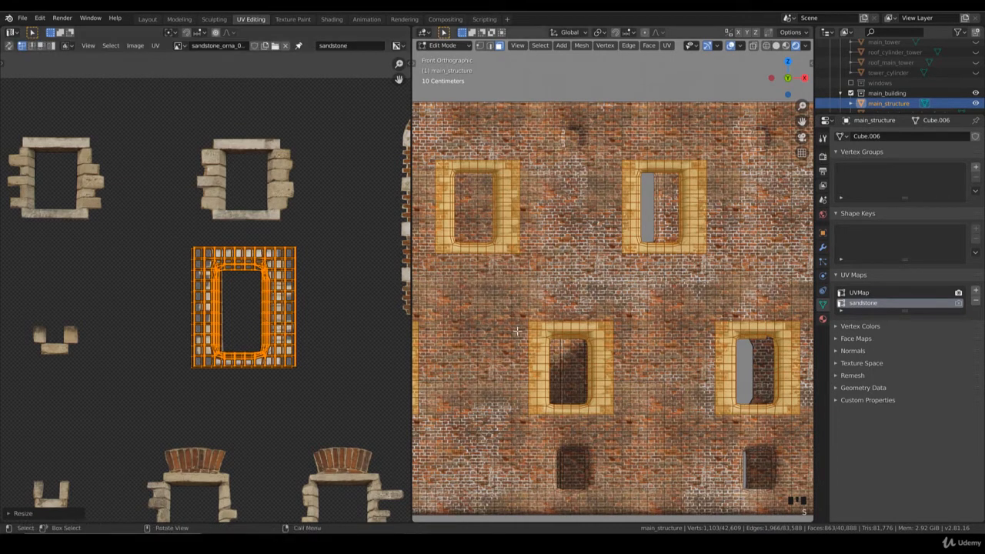
pyautogui.scroll(-4, 651, 339)
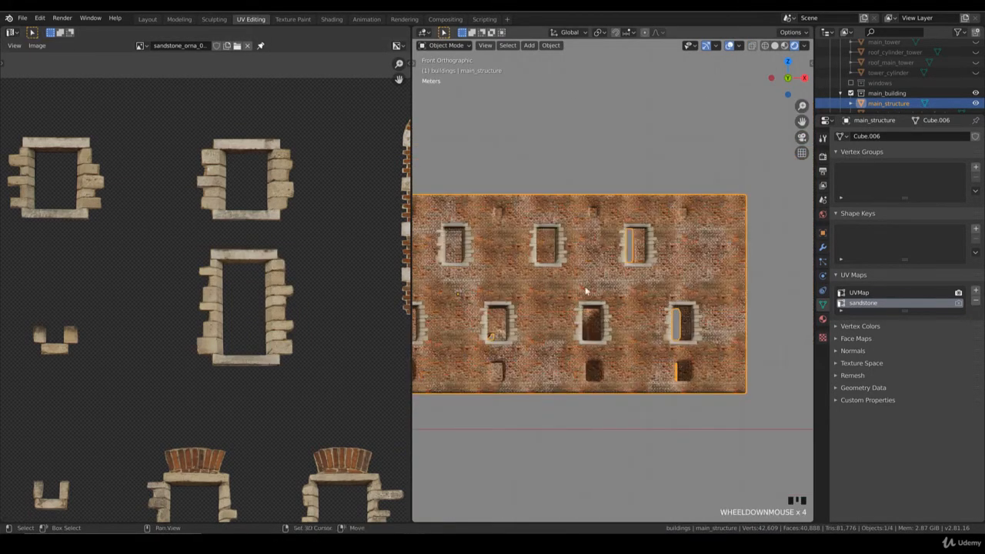
pyautogui.keyDown('shift'); pyautogui.moveTo(584, 291); pyautogui.dragTo(622, 308, button='middle'); pyautogui.keyUp('shift')
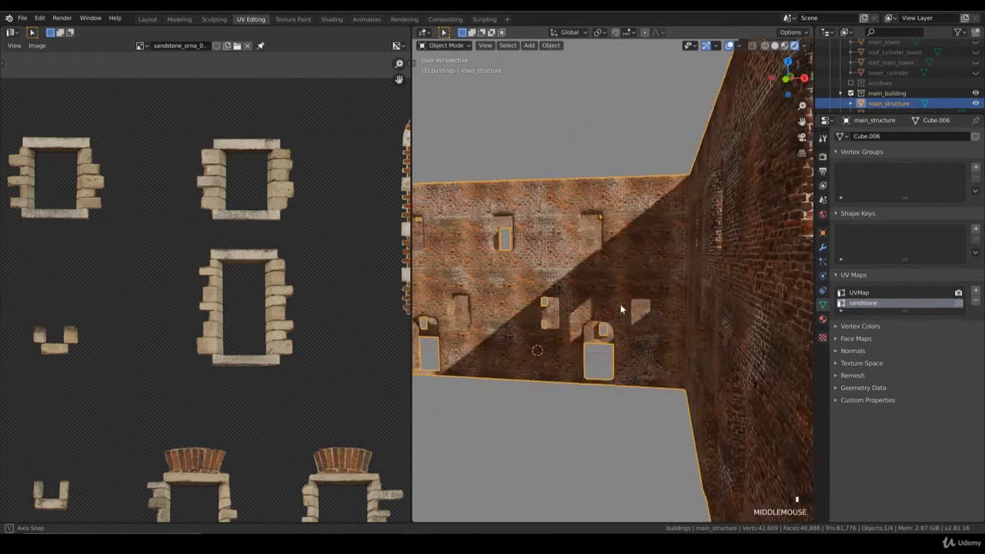
pyautogui.scroll(-6, 620, 308)
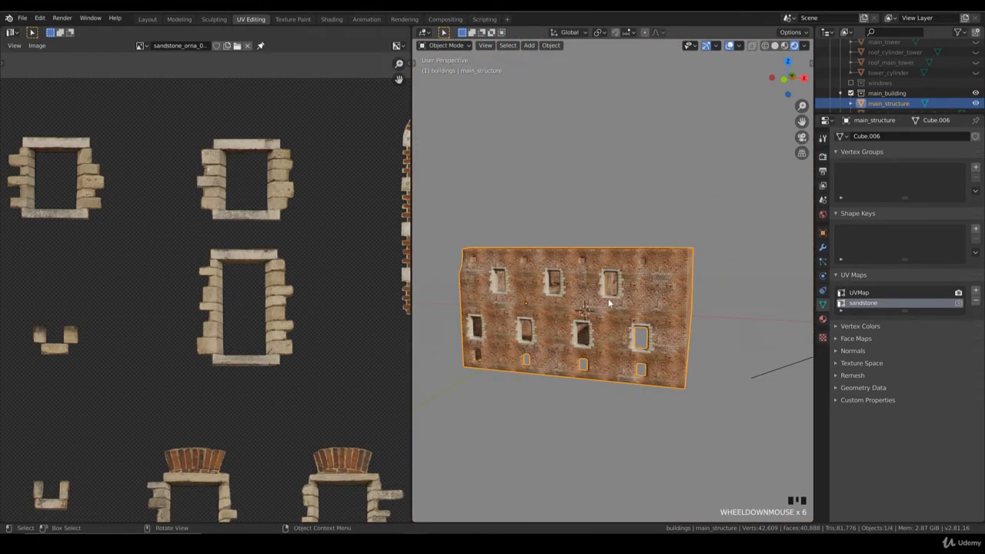
# In Edit Mode from the front view, select the wall faces around the front wing's first small ground-floor window.
pyautogui.press('KP_1')
pyautogui.scroll(5, 606, 301)
pyautogui.keyDown('shift'); pyautogui.moveTo(603, 303); pyautogui.dragTo(624, 294, button='middle'); pyautogui.keyUp('shift')
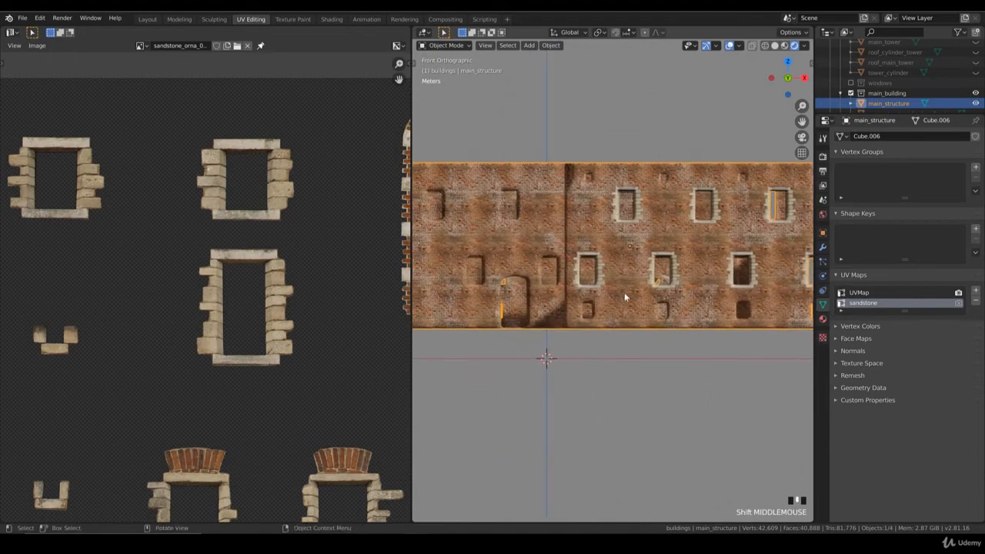
pyautogui.scroll(8, 624, 292)
pyautogui.press('Tab')
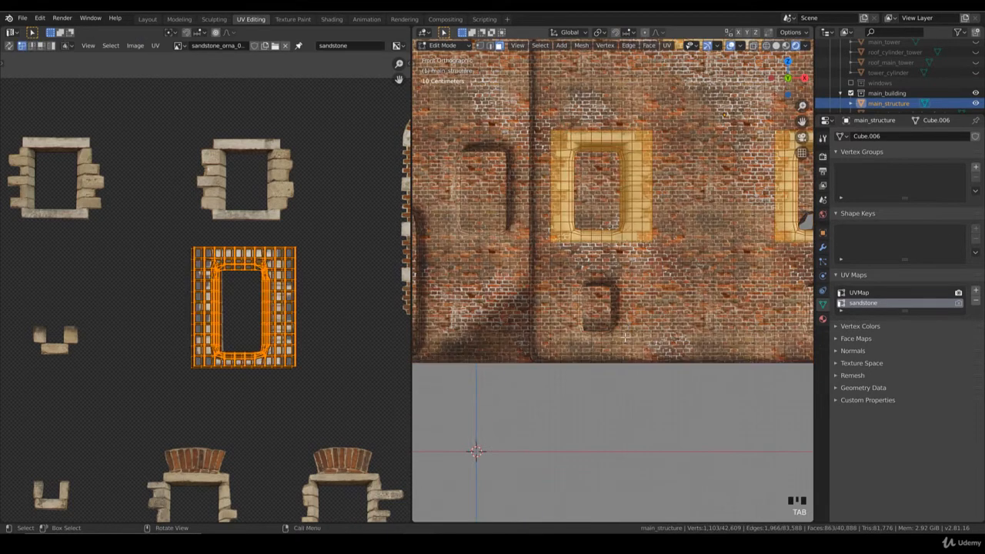
pyautogui.click(625, 336)
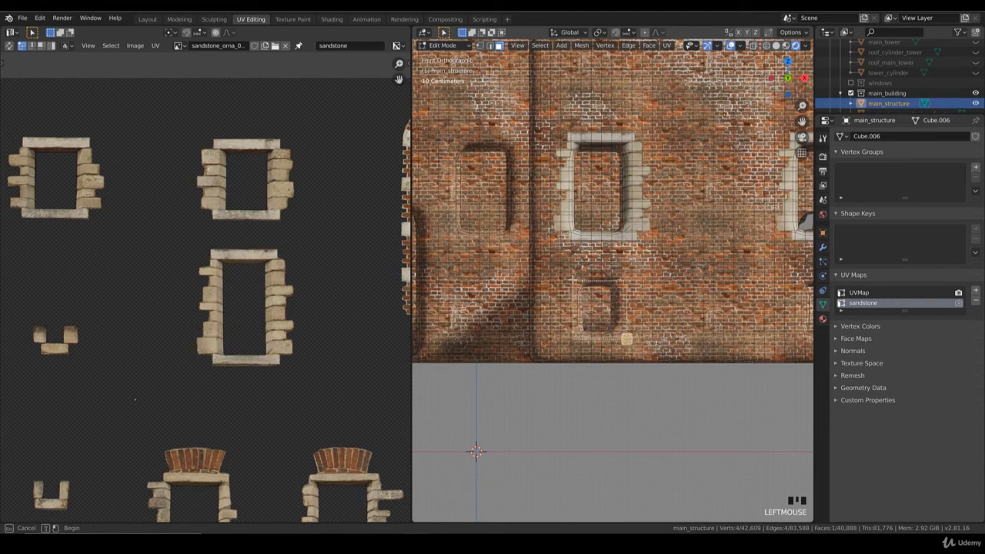
pyautogui.moveTo(568, 277); pyautogui.dragTo(632, 344)
pyautogui.press('b')
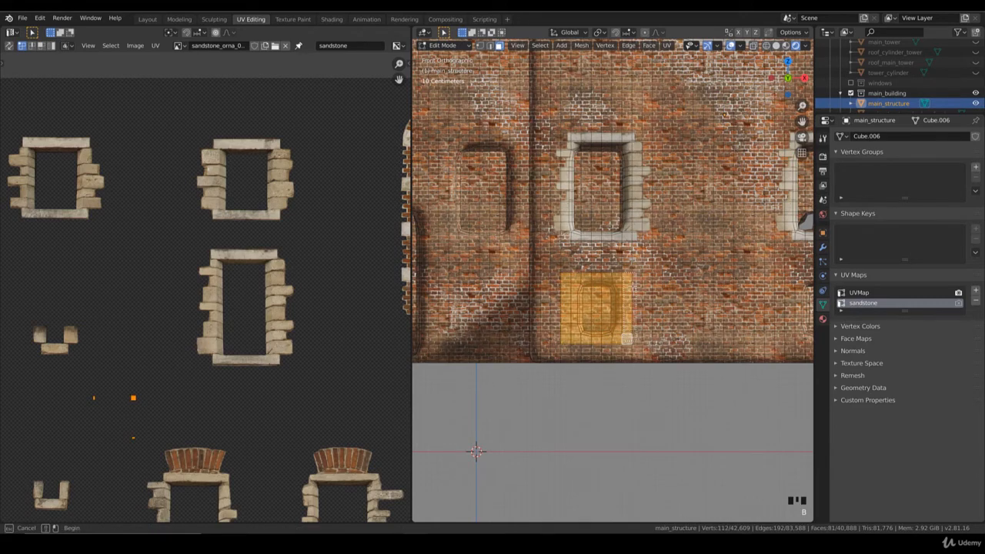
pyautogui.moveTo(630, 269); pyautogui.dragTo(637, 339)
pyautogui.press('b')
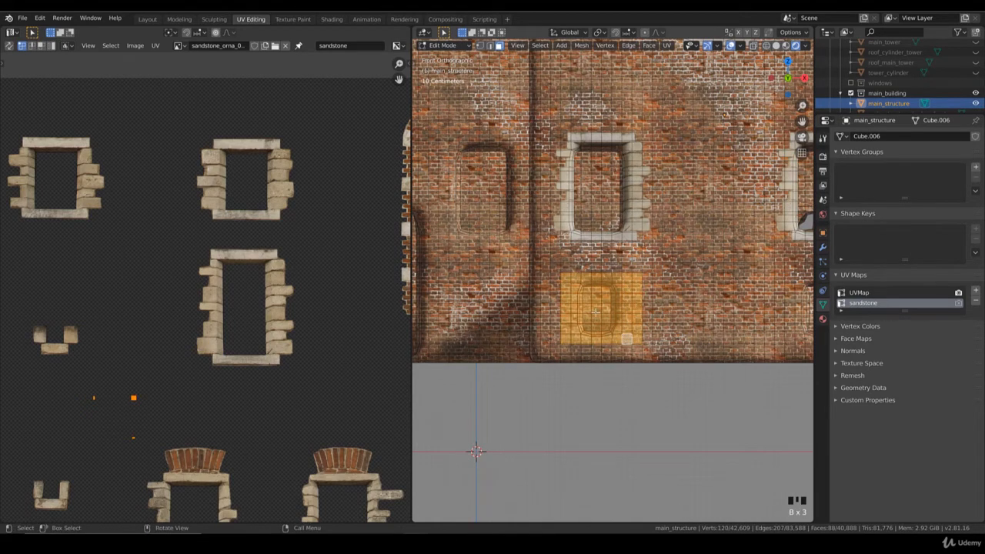
# Add the wall faces around the other three small ground-floor windows to the selection.
pyautogui.keyDown('shift'); pyautogui.moveTo(658, 318); pyautogui.dragTo(481, 310, button='middle'); pyautogui.keyUp('shift')
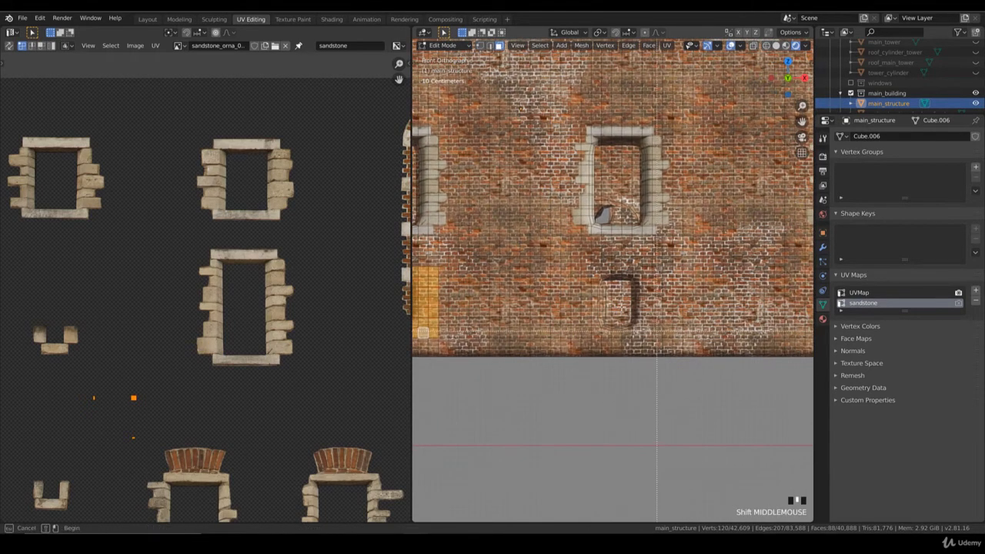
pyautogui.moveTo(661, 338); pyautogui.dragTo(583, 270)
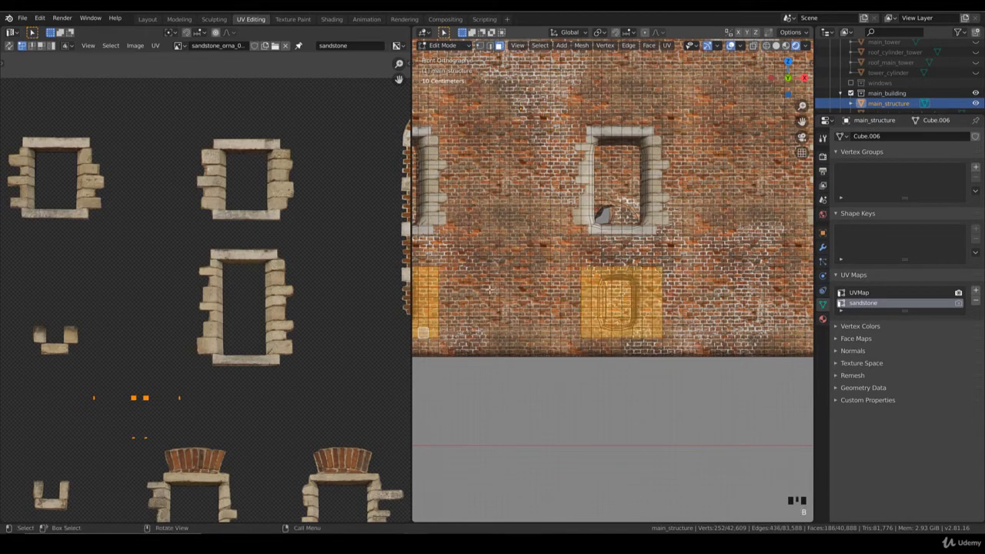
pyautogui.press('b')
pyautogui.keyDown('shift'); pyautogui.moveTo(487, 289); pyautogui.dragTo(271, 277, button='middle'); pyautogui.keyUp('shift')
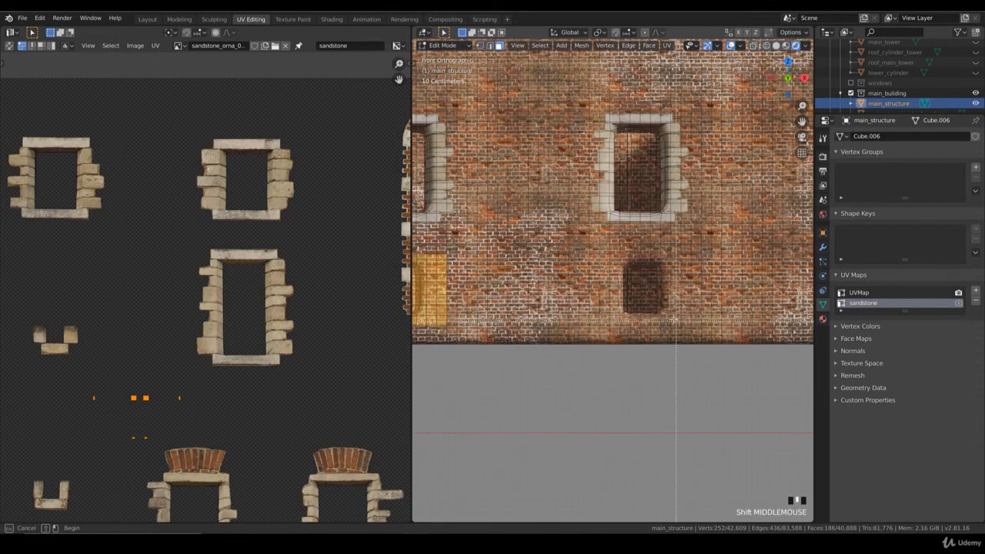
pyautogui.moveTo(677, 322); pyautogui.dragTo(605, 261)
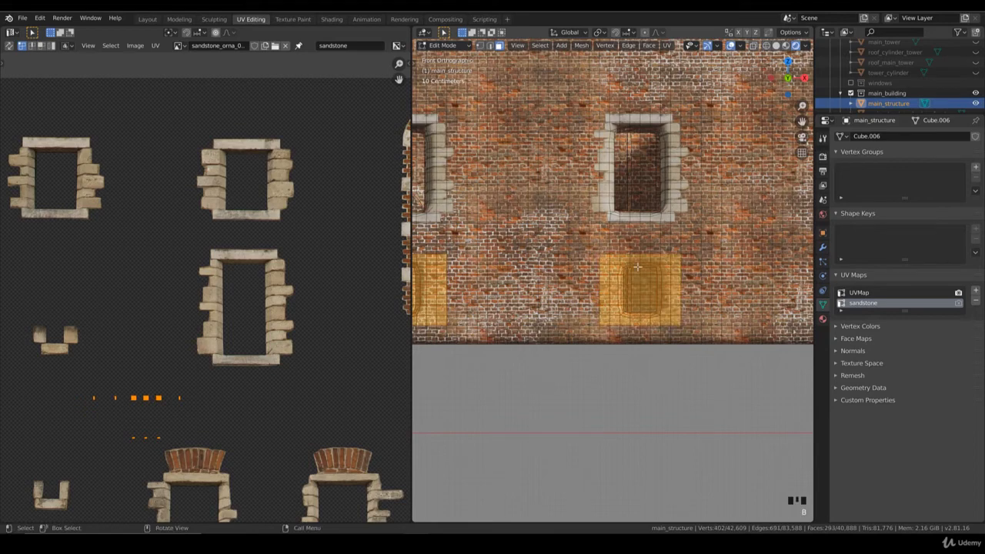
pyautogui.scroll(-3, 637, 267)
pyautogui.keyDown('shift'); pyautogui.moveTo(614, 280); pyautogui.dragTo(460, 279, button='middle'); pyautogui.keyUp('shift')
pyautogui.scroll(2, 623, 277)
pyautogui.press('b')
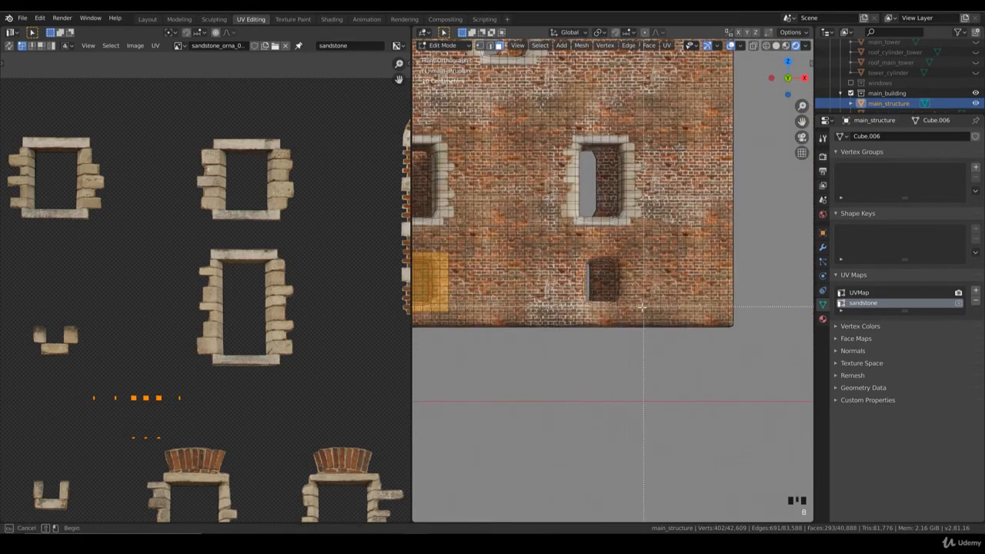
pyautogui.moveTo(575, 257); pyautogui.dragTo(571, 254)
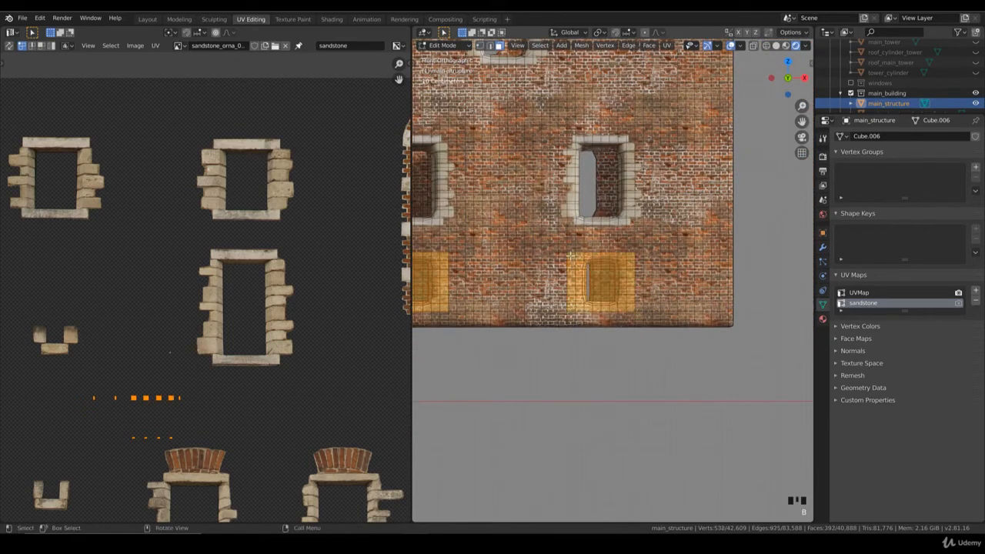
# Switch to wireframe shading and deselect the faces picked behind the front wall, keeping only the four window surrounds.
pyautogui.scroll(-4, 616, 263)
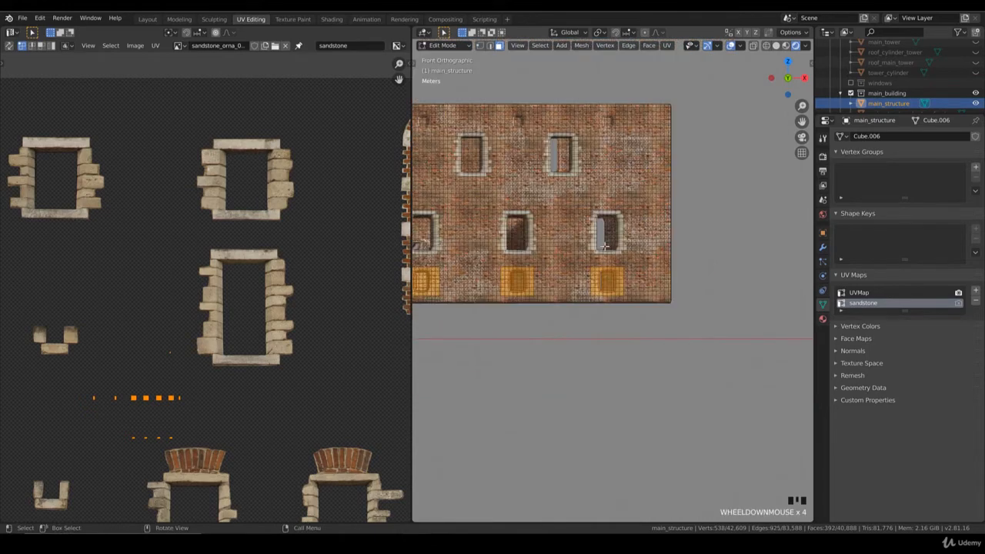
pyautogui.scroll(1, 605, 245)
pyautogui.moveTo(593, 246); pyautogui.dragTo(585, 285, button='middle')
pyautogui.scroll(-8, 582, 296)
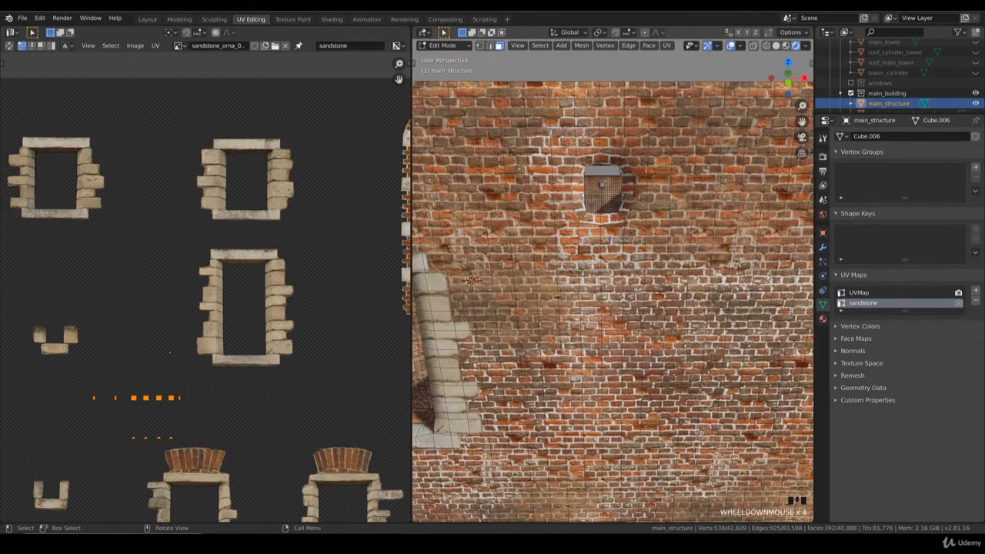
pyautogui.press('z')
pyautogui.click(497, 291)
pyautogui.moveTo(500, 289)
pyautogui.mouseDown(button='middle')
pyautogui.moveTo(524, 239)
pyautogui.moveTo(655, 319)
pyautogui.moveTo(671, 314)
pyautogui.mouseUp(button='middle')
pyautogui.press('b')
pyautogui.press('KP_1')
pyautogui.scroll(5, 600, 292)
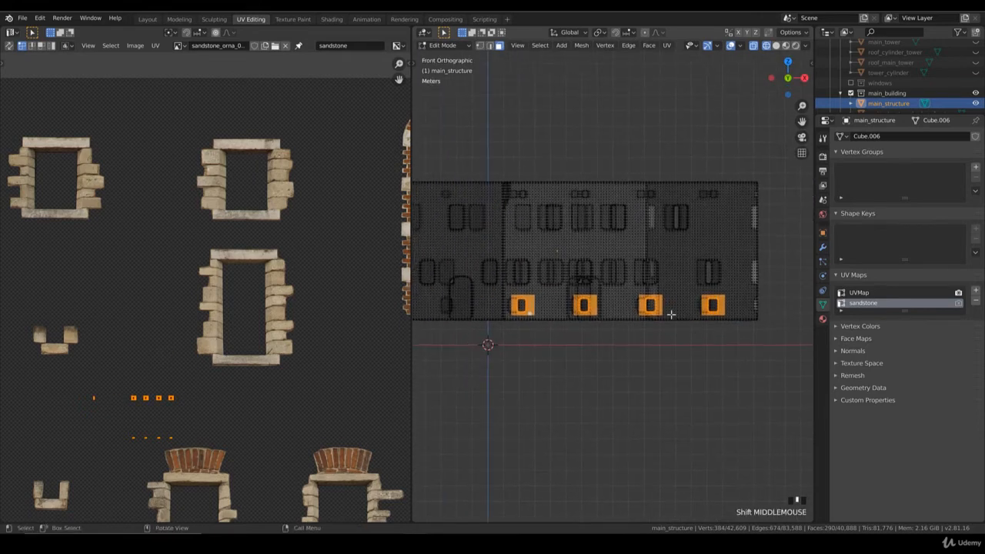
pyautogui.scroll(3, 647, 317)
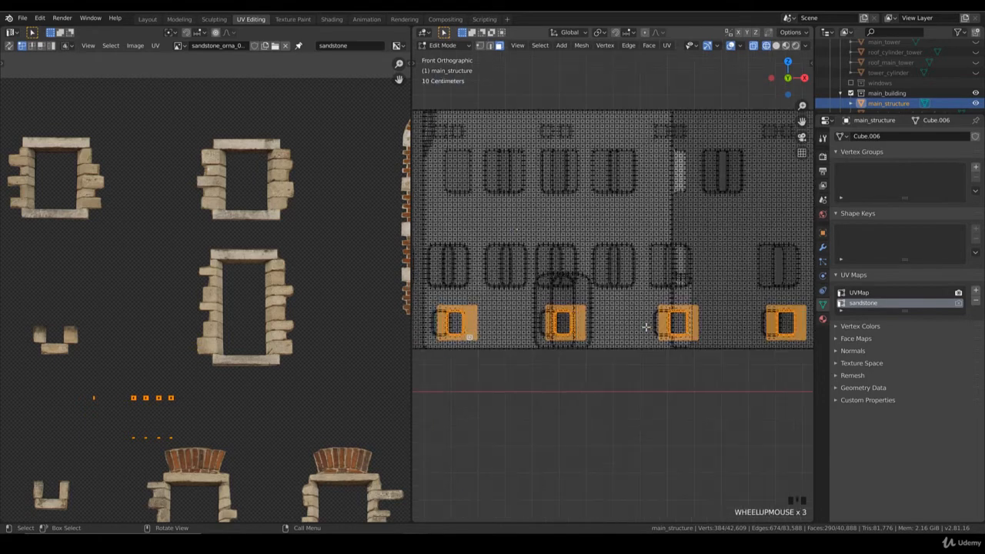
pyautogui.scroll(-2, 643, 323)
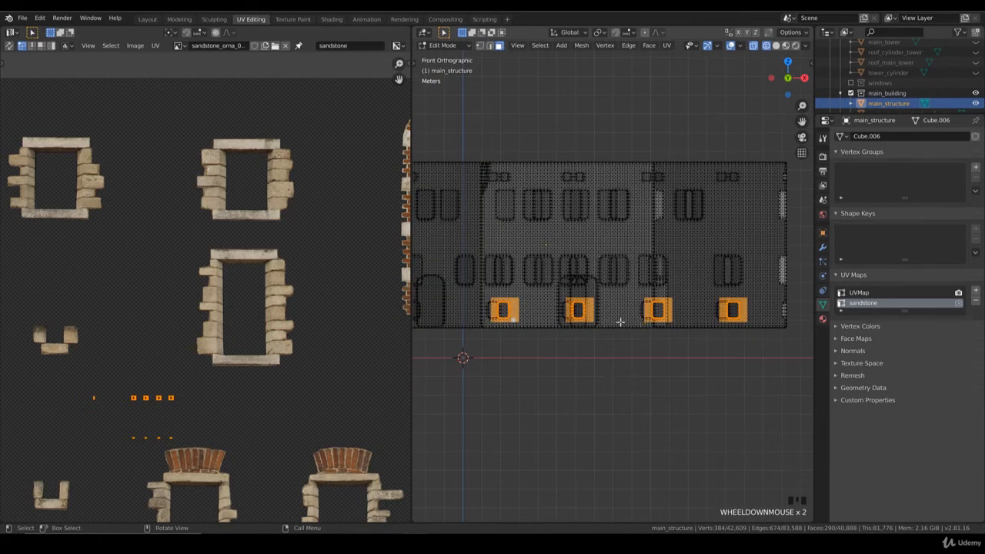
# Project the four selected window surrounds' UVs from the front view.
pyautogui.press('u')
pyautogui.click(622, 326)
pyautogui.scroll(-2, 220, 430)
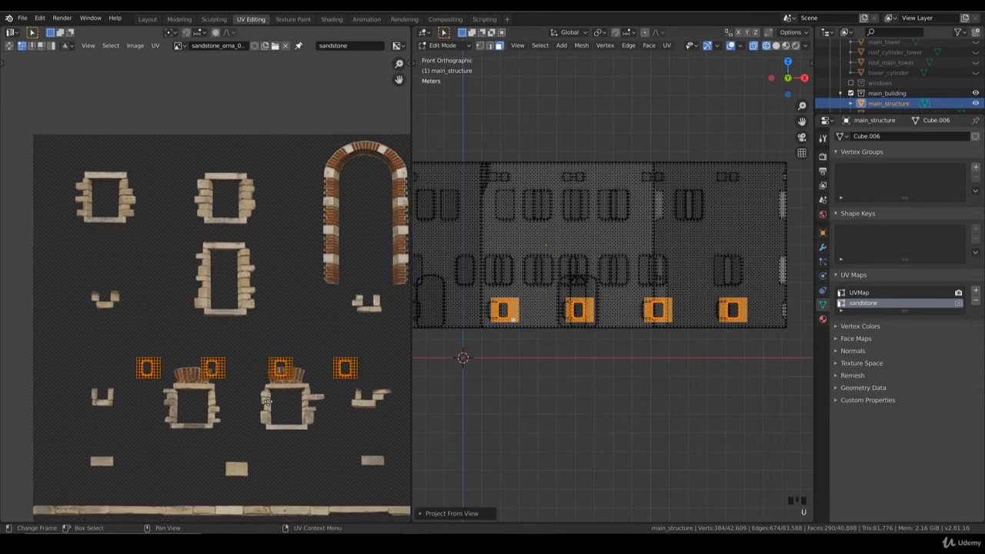
# Select the outermost window's UV island beside the arched ornament and stack it exactly on its neighbour.
pyautogui.click(349, 370)
pyautogui.press('b')
pyautogui.moveTo(374, 393); pyautogui.dragTo(330, 353)
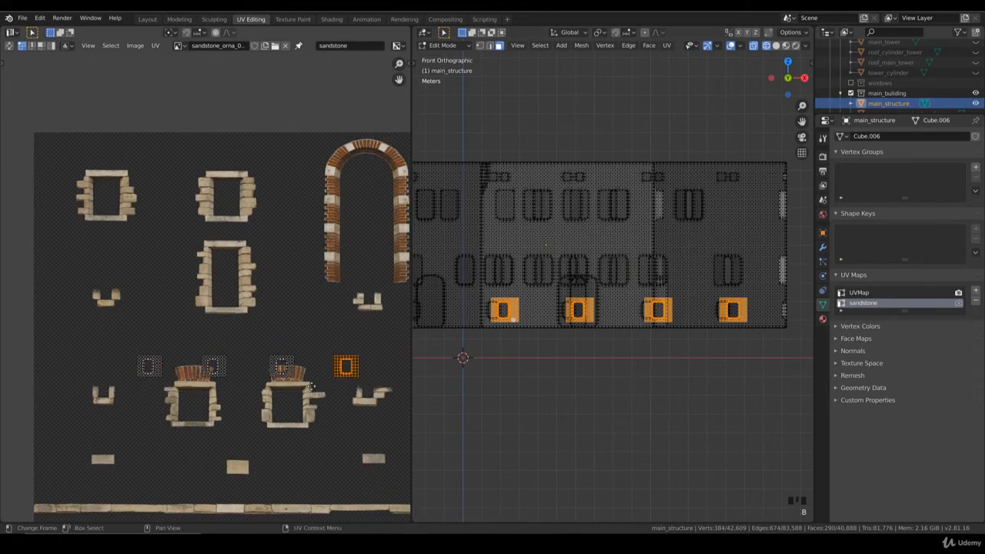
pyautogui.press('g')
pyautogui.click(253, 381)
pyautogui.scroll(2, 262, 383)
pyautogui.moveTo(295, 371); pyautogui.dragTo(255, 331, button='middle')
pyautogui.scroll(3, 255, 335)
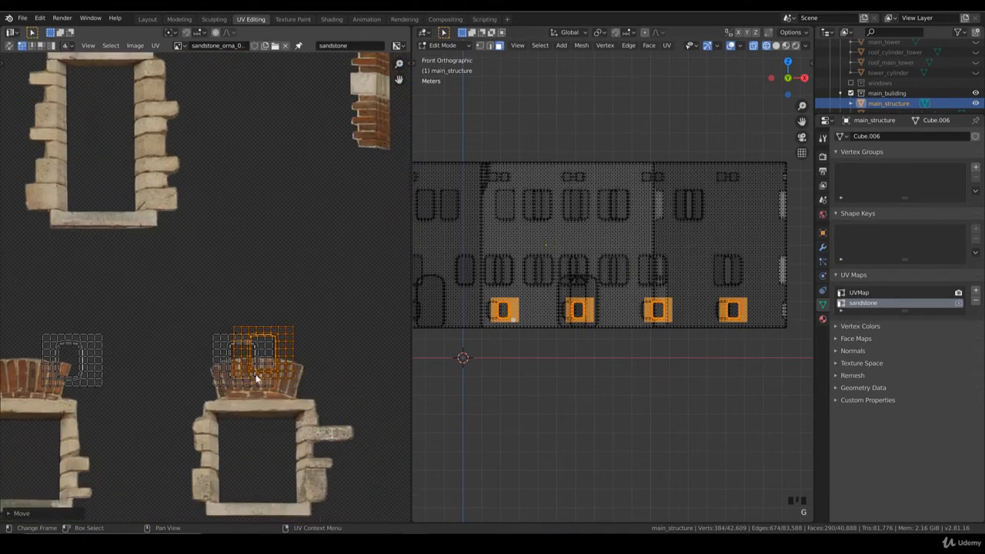
pyautogui.press('g')
pyautogui.click(273, 410)
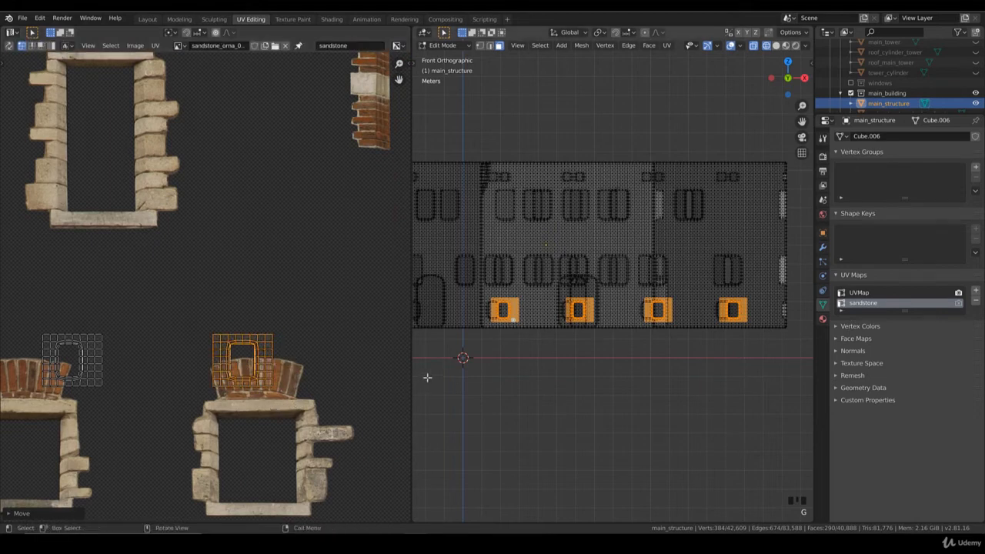
# In solid shading, extend the selection with the face rows directly above each of the four small windows.
pyautogui.press('z')
pyautogui.click(538, 353)
pyautogui.scroll(2, 546, 355)
pyautogui.press('b')
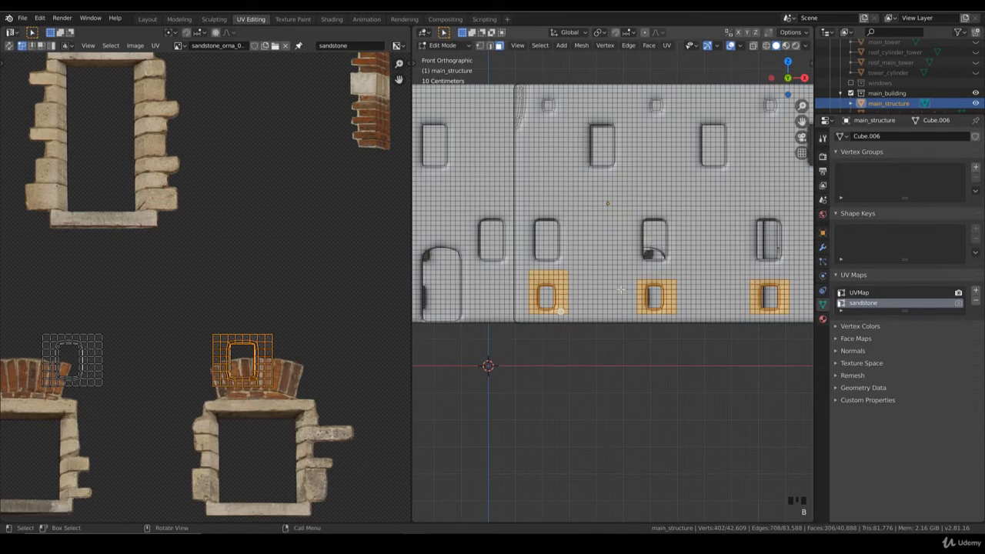
pyautogui.keyDown('shift'); pyautogui.moveTo(673, 284); pyautogui.dragTo(604, 285, button='middle'); pyautogui.keyUp('shift')
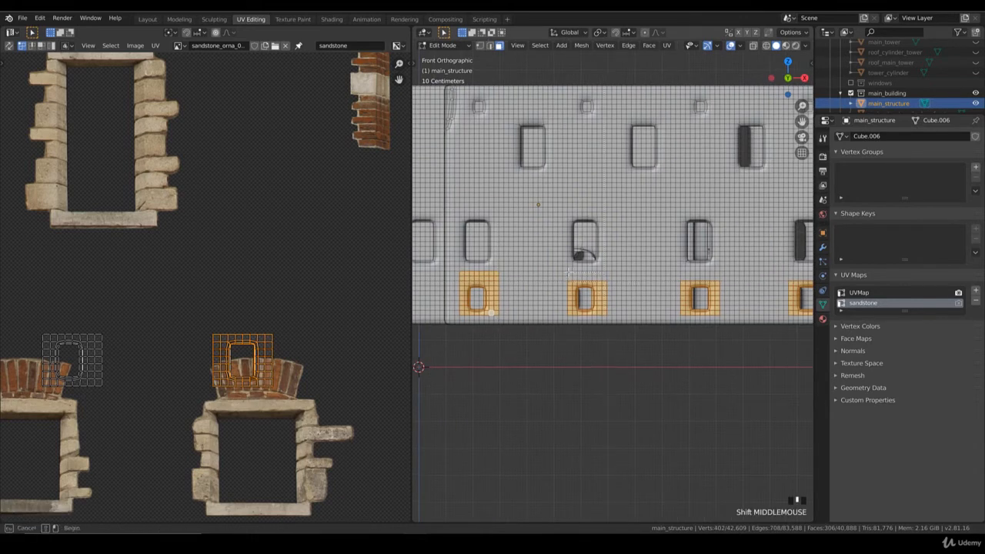
pyautogui.keyDown('shift'); pyautogui.moveTo(692, 274); pyautogui.dragTo(625, 275, button='middle'); pyautogui.keyUp('shift')
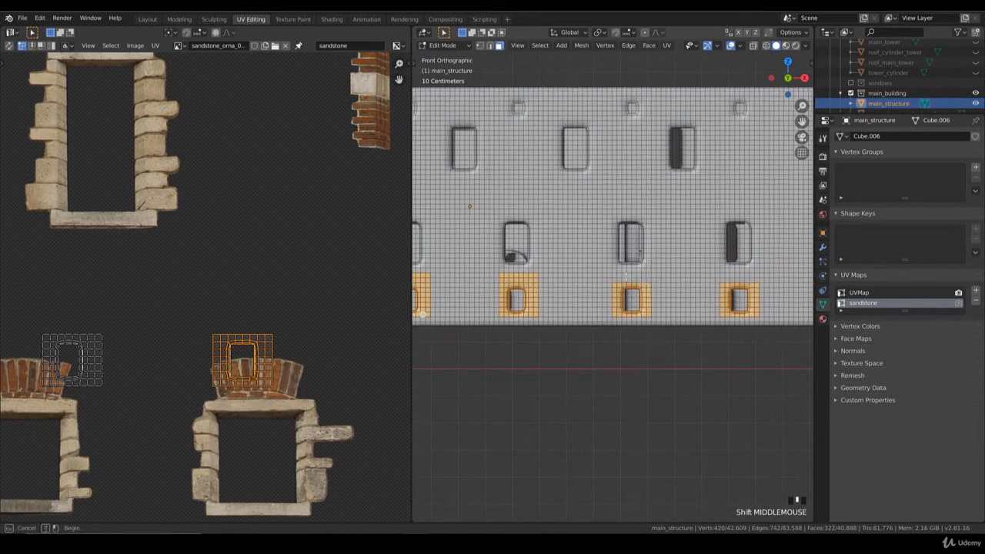
pyautogui.keyDown('shift'); pyautogui.moveTo(725, 276); pyautogui.dragTo(625, 277, button='middle'); pyautogui.keyUp('shift')
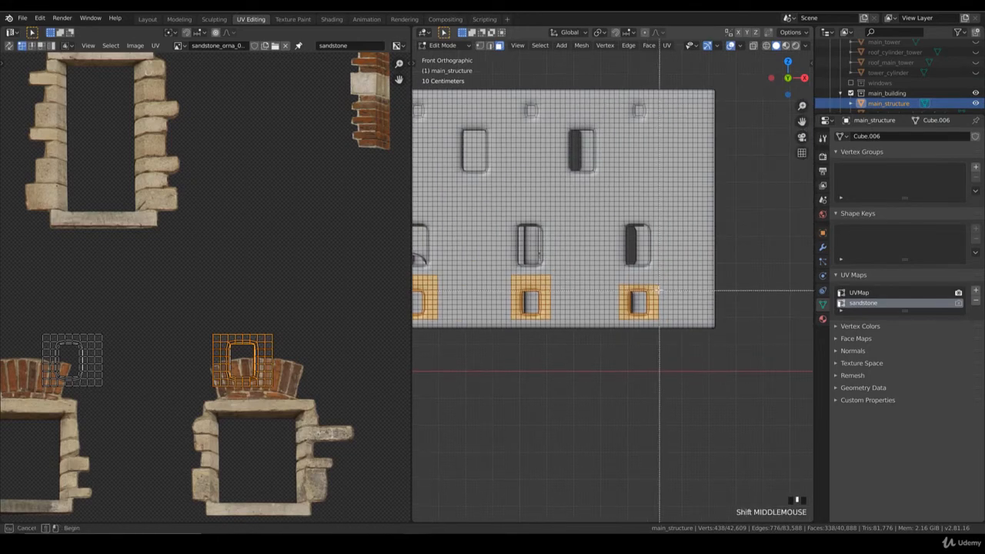
pyautogui.scroll(-1, 580, 280)
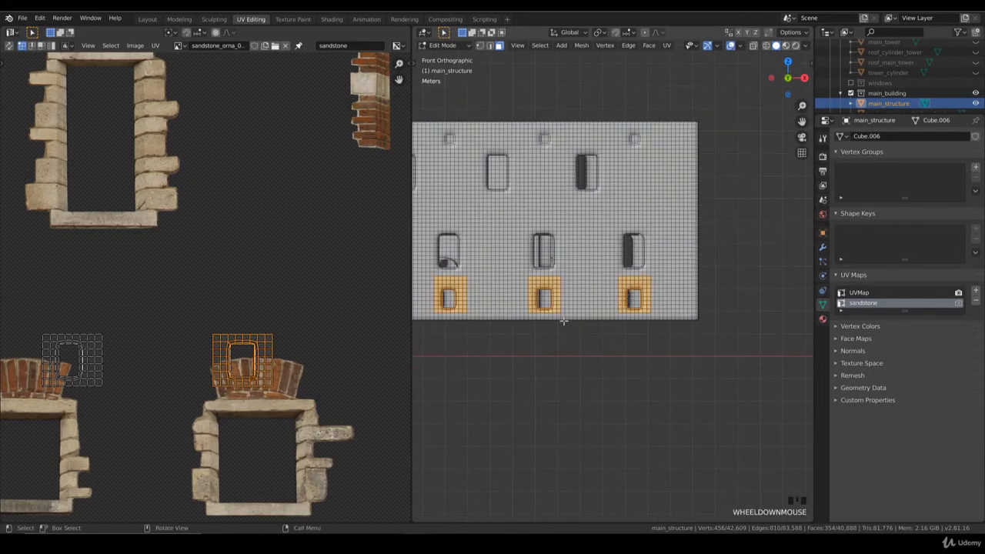
pyautogui.keyDown('shift'); pyautogui.moveTo(580, 280); pyautogui.dragTo(634, 291, button='middle'); pyautogui.keyUp('shift')
# Check the selection in wireframe for stray faces and project its UVs from the front view.
pyautogui.press('z')
pyautogui.click(558, 303)
pyautogui.moveTo(535, 298)
pyautogui.mouseDown(button='middle')
pyautogui.moveTo(642, 316)
pyautogui.moveTo(523, 302)
pyautogui.mouseUp(button='middle')
pyautogui.scroll(-4, 523, 302)
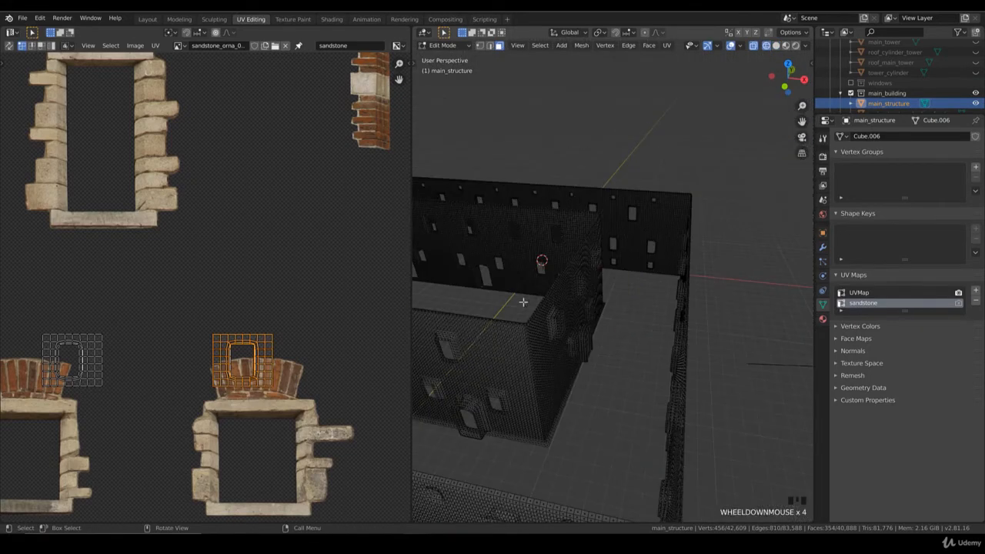
pyautogui.press('KP_1')
pyautogui.press('u')
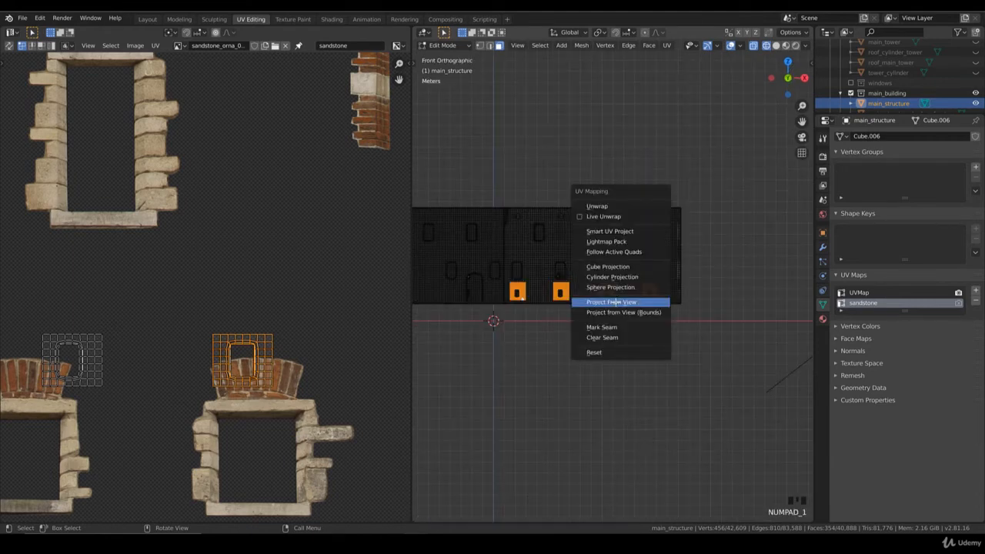
pyautogui.click(616, 304)
# Select the fourth window's UV island and stack it exactly on the third one.
pyautogui.scroll(-2, 267, 342)
pyautogui.moveTo(303, 346); pyautogui.dragTo(330, 348, button='middle')
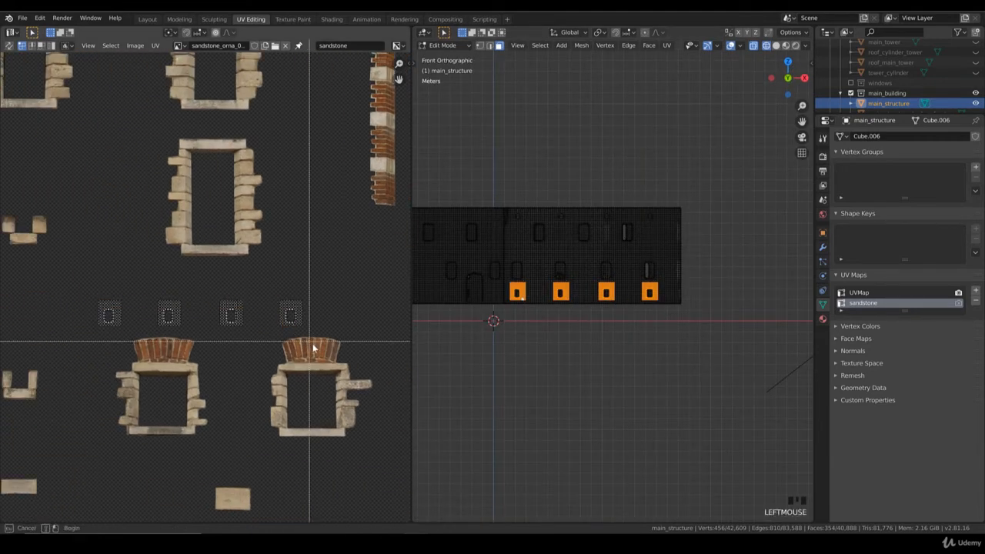
pyautogui.scroll(2, 323, 361)
pyautogui.press('g')
pyautogui.click(275, 365)
pyautogui.scroll(2, 314, 381)
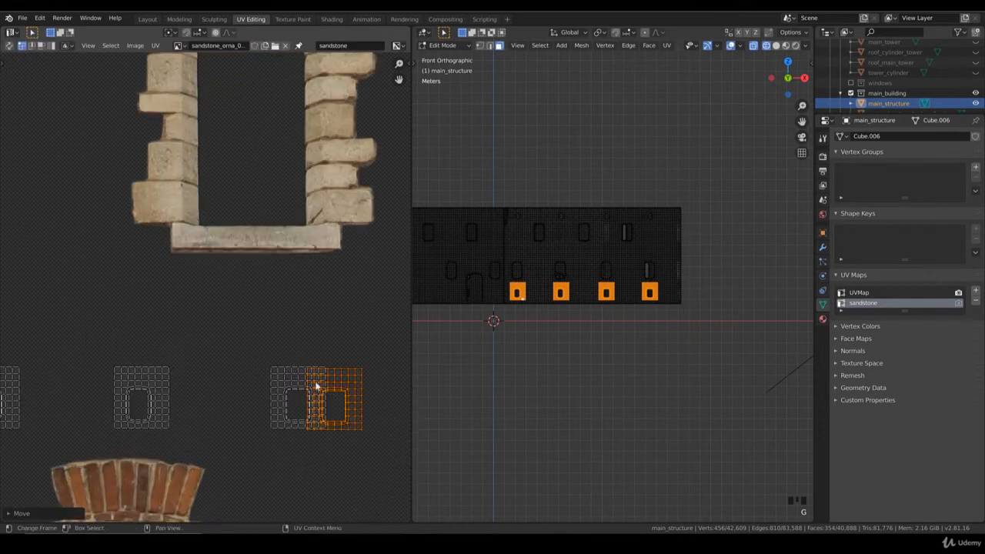
pyautogui.press('g')
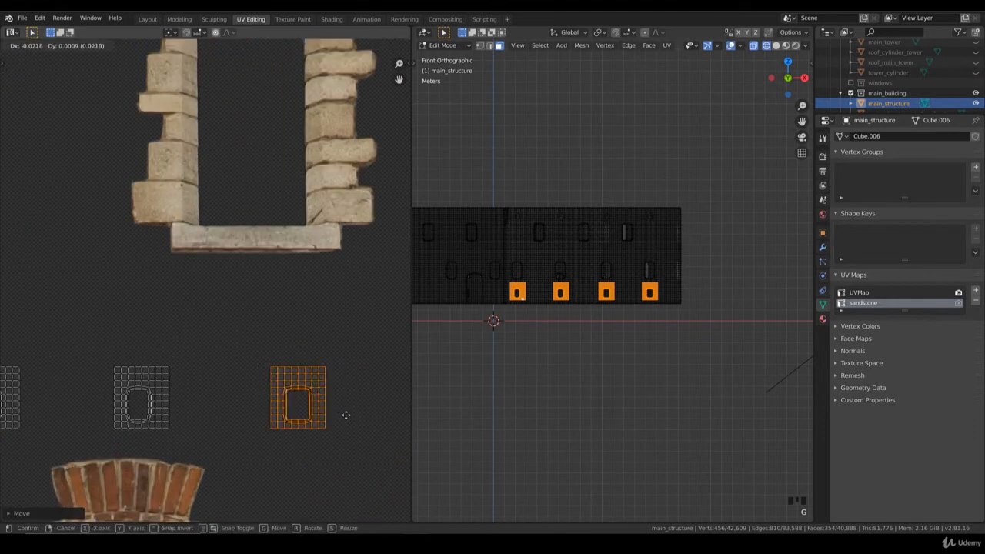
pyautogui.click(153, 453)
# Move the stacked UV islands onto the second window's island, and the resulting stack onto the first.
pyautogui.moveTo(243, 384); pyautogui.dragTo(348, 300, button='middle')
pyautogui.press('g')
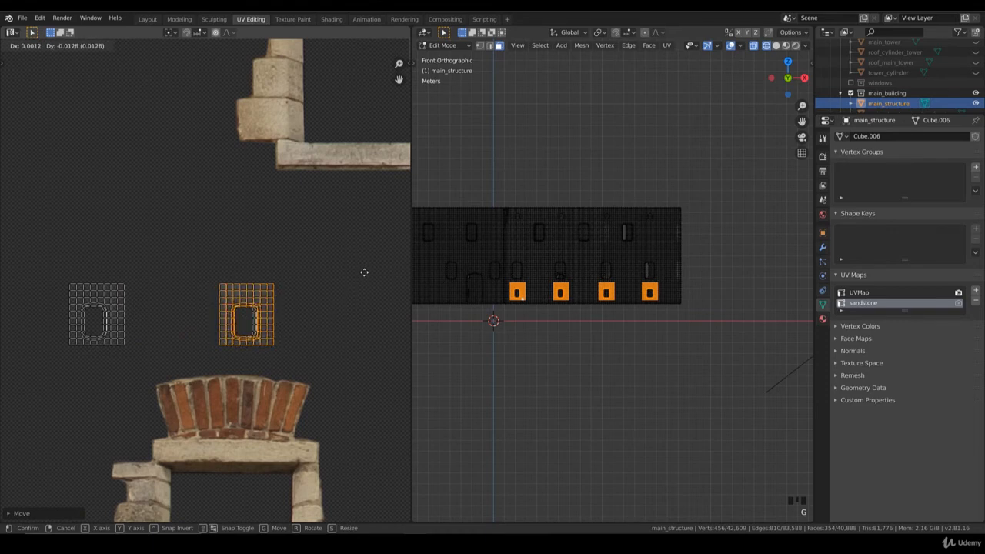
pyautogui.click(364, 272)
pyautogui.moveTo(308, 377); pyautogui.dragTo(207, 274)
pyautogui.press('g')
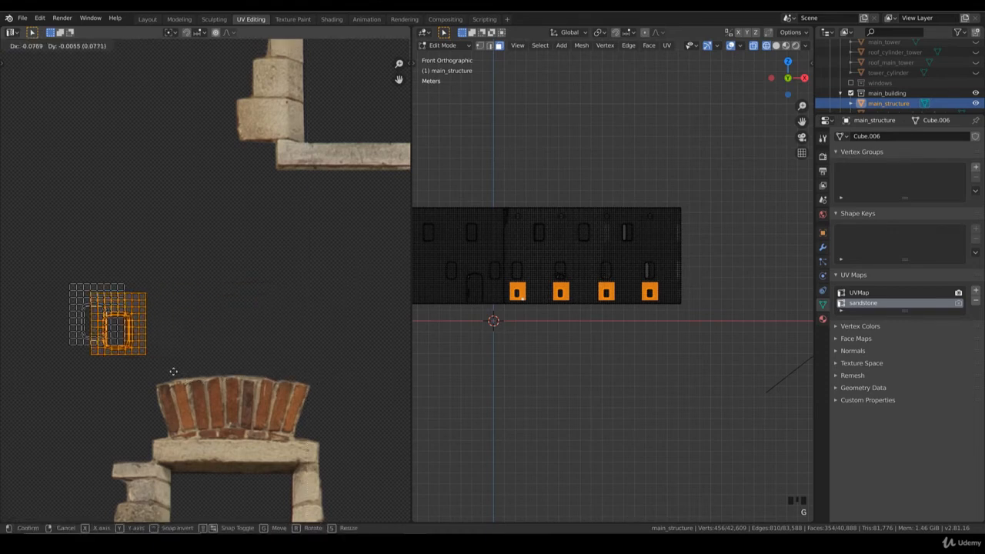
pyautogui.click(180, 429)
# Select the whole stack of small-window UV islands, move it onto the brick-arch window ornament and enlarge it to roughly match.
pyautogui.press('b')
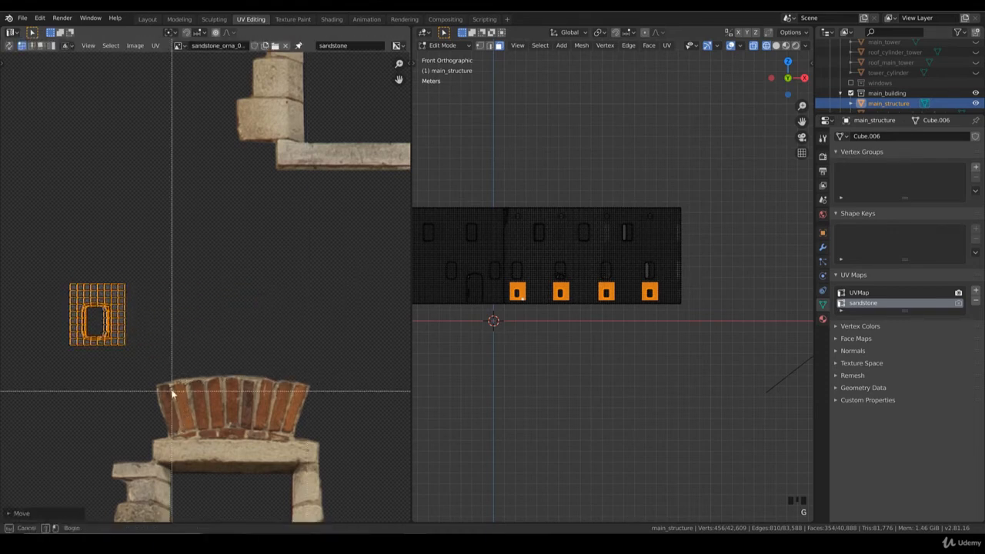
pyautogui.moveTo(171, 391); pyautogui.dragTo(48, 274)
pyautogui.scroll(-3, 180, 359)
pyautogui.moveTo(180, 359); pyautogui.dragTo(188, 276, button='middle')
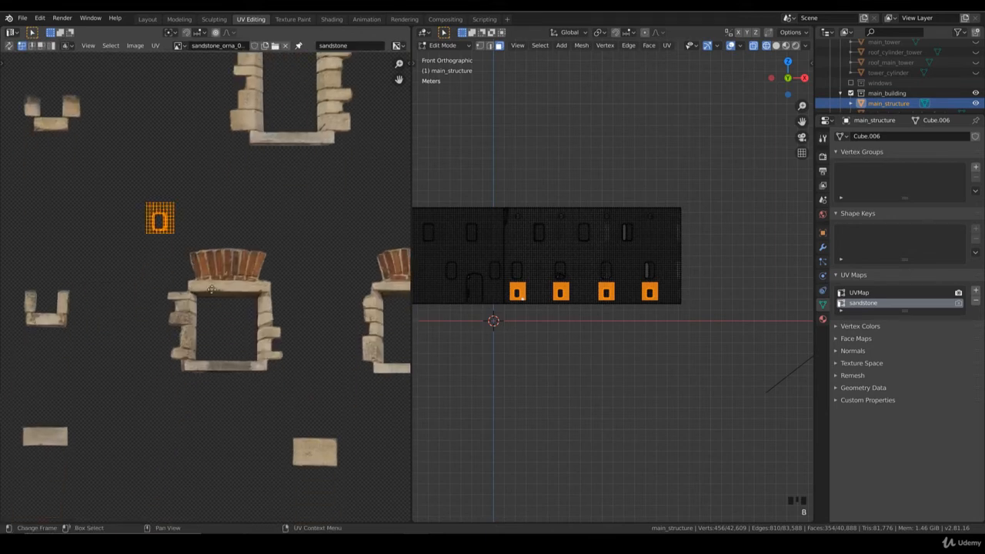
pyautogui.press('g')
pyautogui.click(234, 333)
pyautogui.press('s')
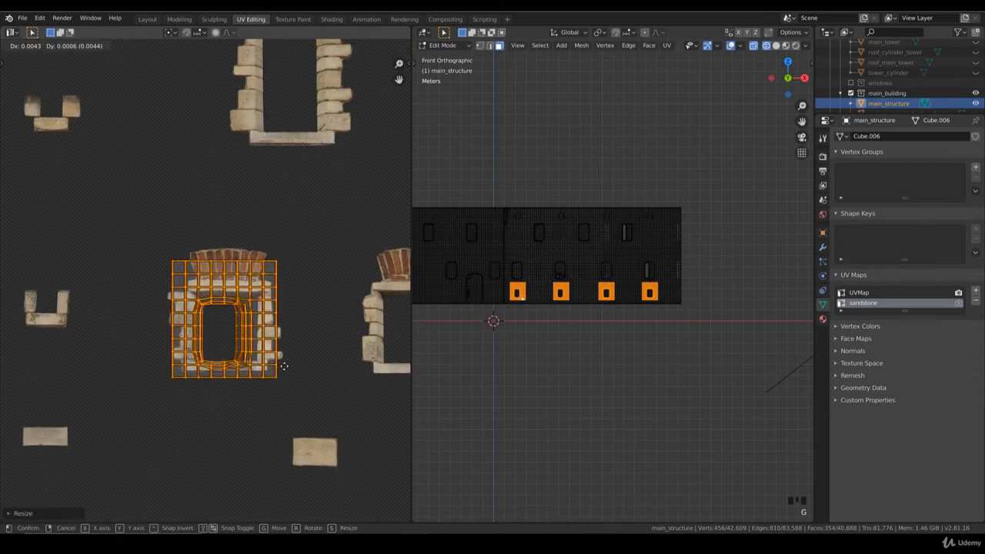
pyautogui.click(283, 369)
# Enlarge the UV stack further, widen it along X and centre it over the brick-arch ornament.
pyautogui.press('s')
pyautogui.click(294, 370)
pyautogui.press('s')
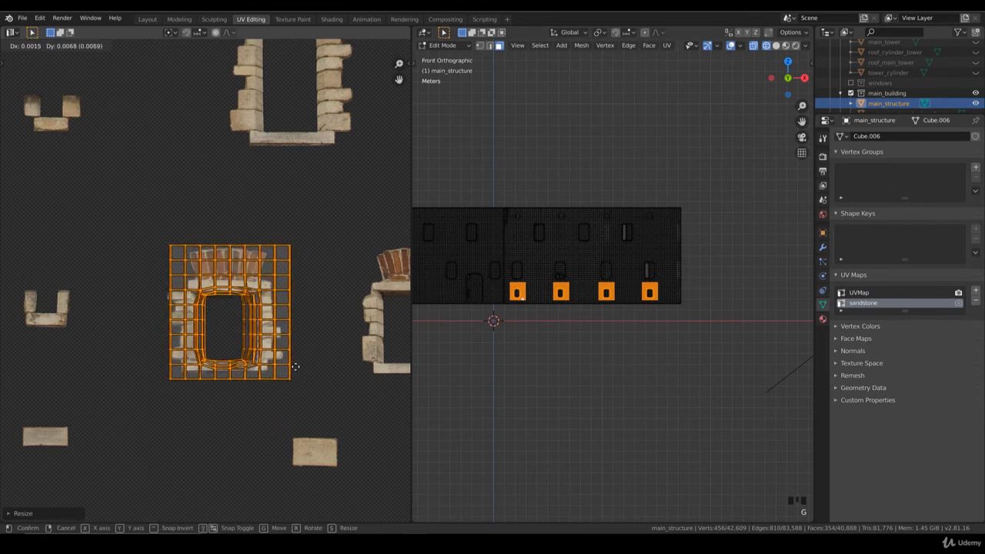
pyautogui.press('x')
pyautogui.click(311, 373)
pyautogui.press('g')
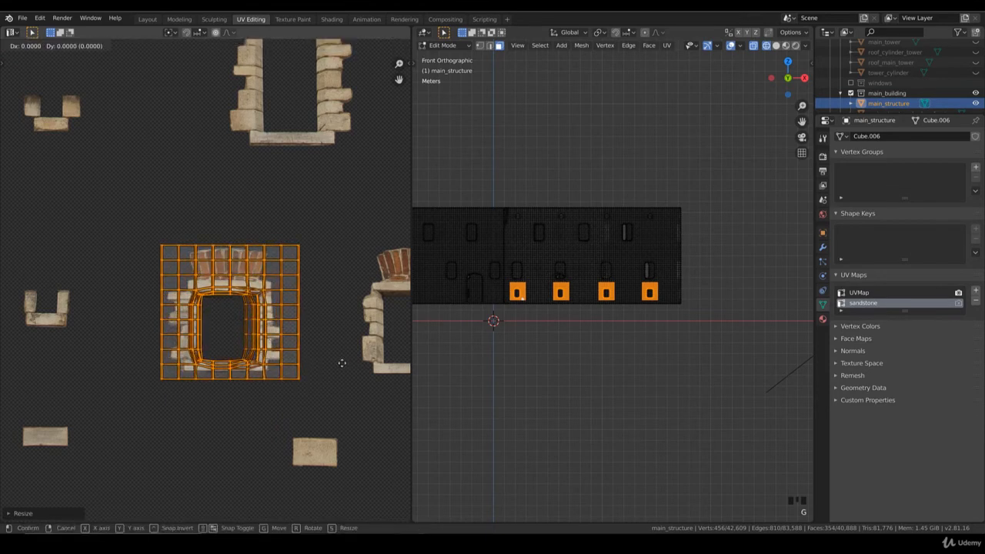
pyautogui.click(334, 358)
# Preview the small windows in rendered shading and narrow the UV stack along X, shifting it to fit the brick-arch ornament.
pyautogui.press('z')
pyautogui.click(734, 234)
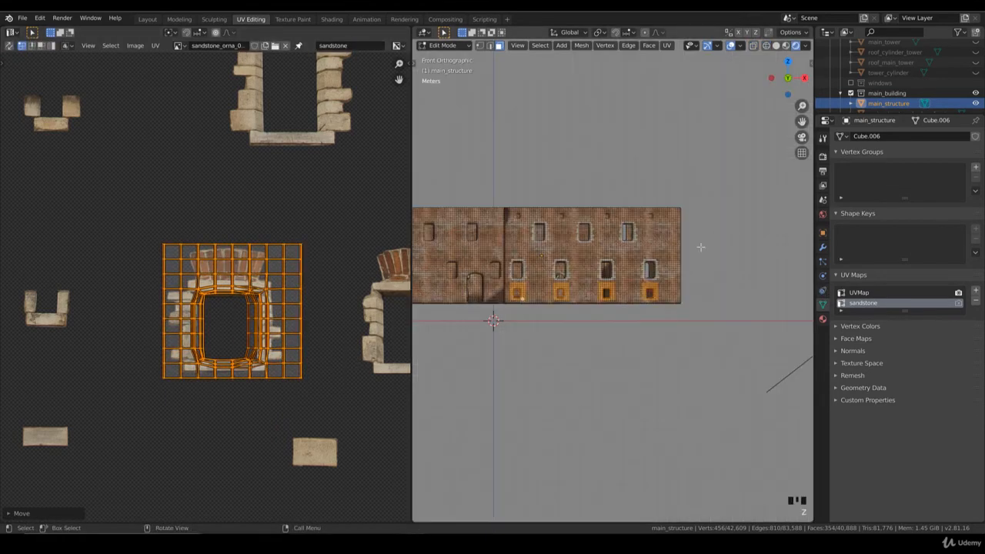
pyautogui.scroll(9, 646, 297)
pyautogui.keyDown('shift'); pyautogui.moveTo(567, 353); pyautogui.dragTo(581, 339, button='middle'); pyautogui.keyUp('shift')
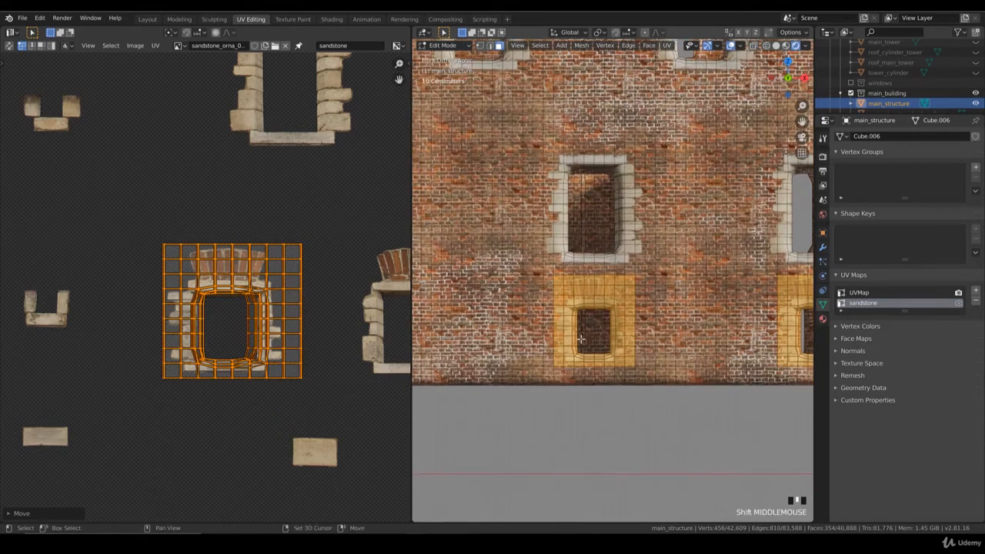
pyautogui.press('s')
pyautogui.press('x')
pyautogui.click(326, 360)
pyautogui.press('g')
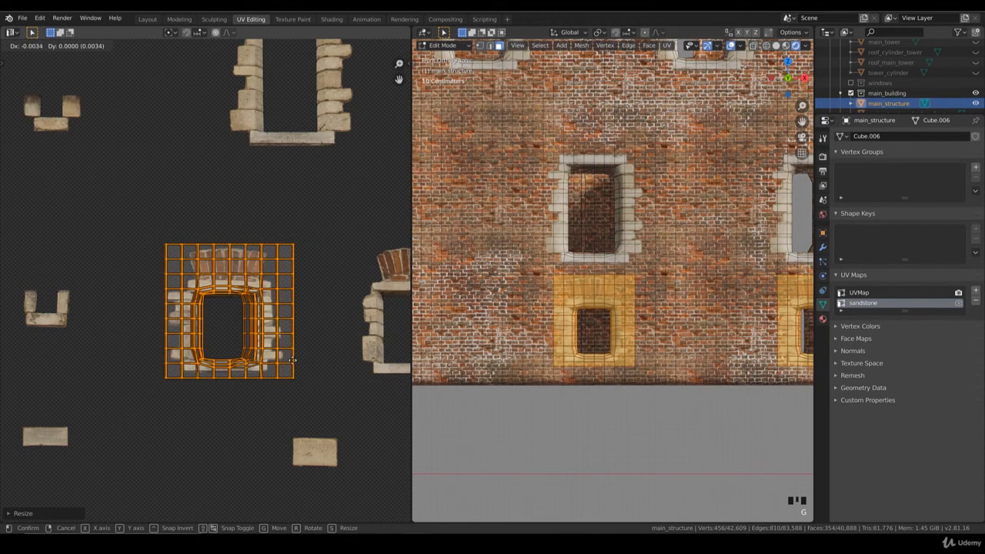
pyautogui.click(317, 361)
pyautogui.press('s')
pyautogui.press('x')
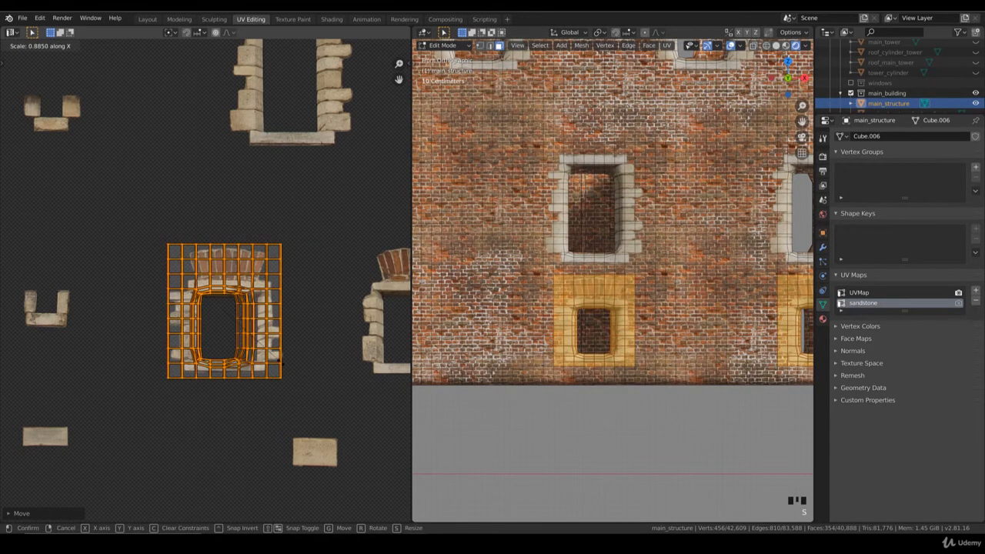
pyautogui.click(285, 368)
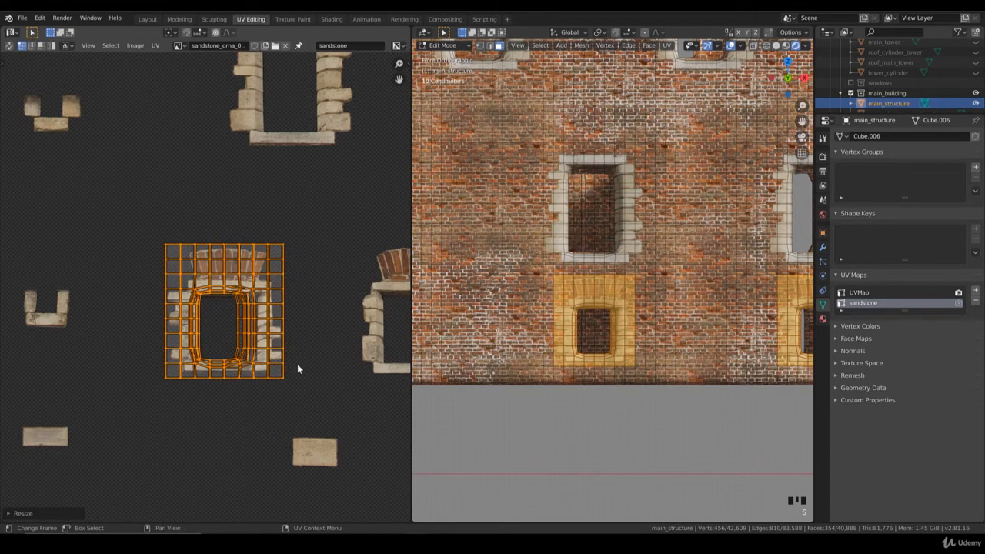
# Adjust the UV stack's height along Y and nudge it until the ornament frames the small window openings.
pyautogui.press('s')
pyautogui.press('y')
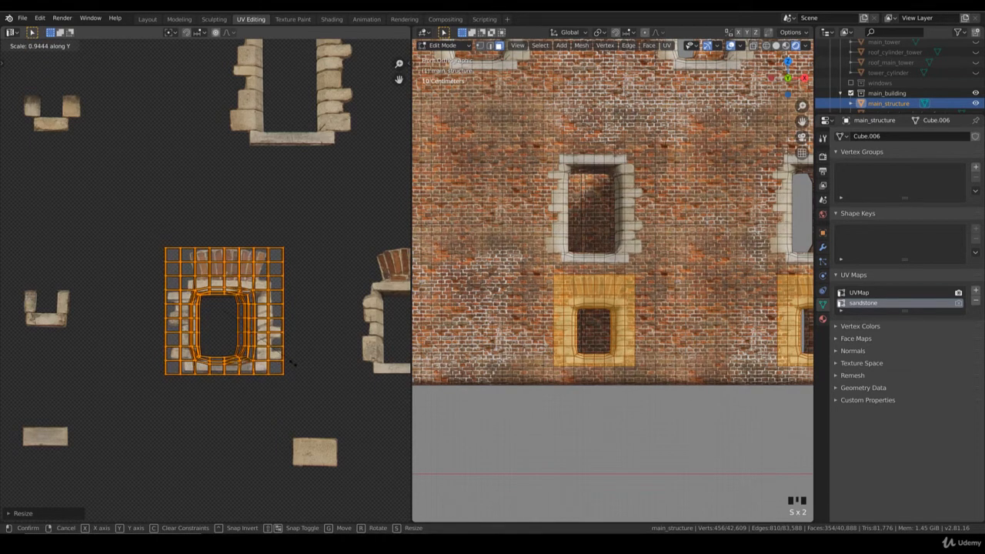
pyautogui.click(291, 362)
pyautogui.press('g')
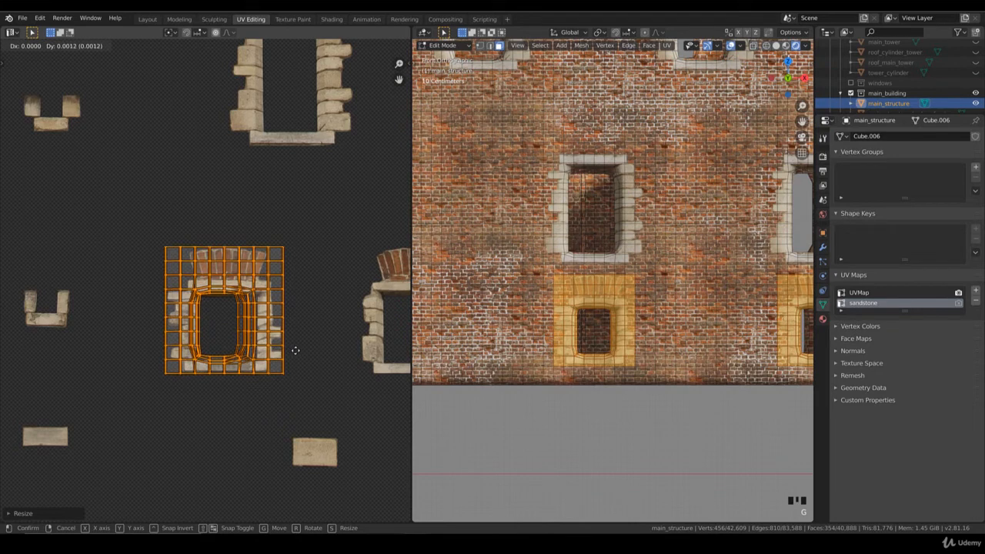
pyautogui.click(295, 354)
pyautogui.press('s')
pyautogui.press('y')
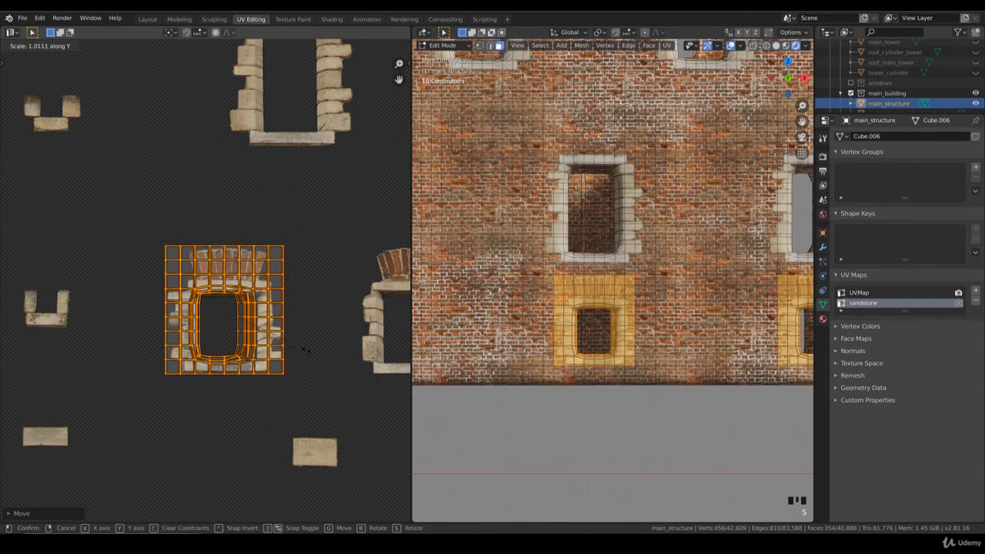
pyautogui.click(483, 352)
pyautogui.press('Tab')
pyautogui.press('Tab')
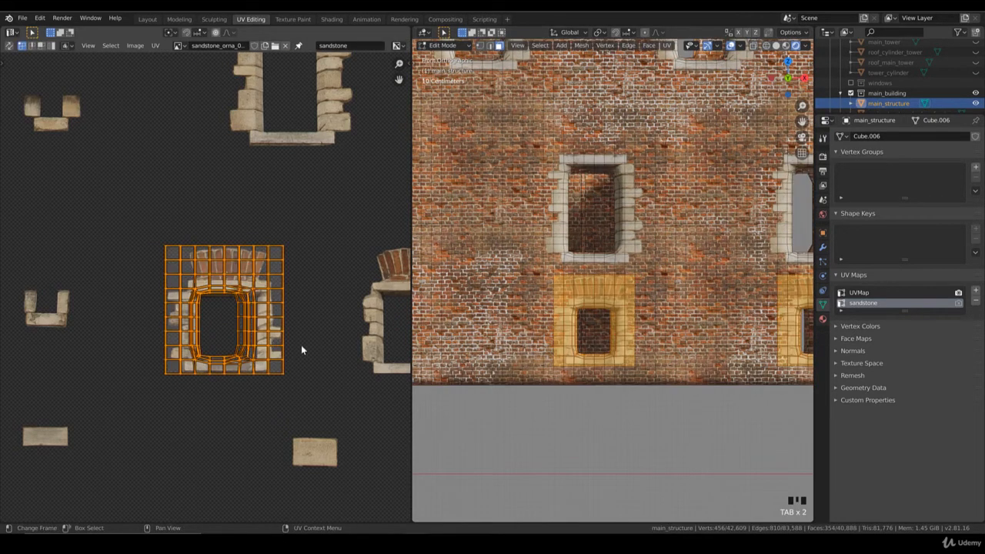
pyautogui.press('g')
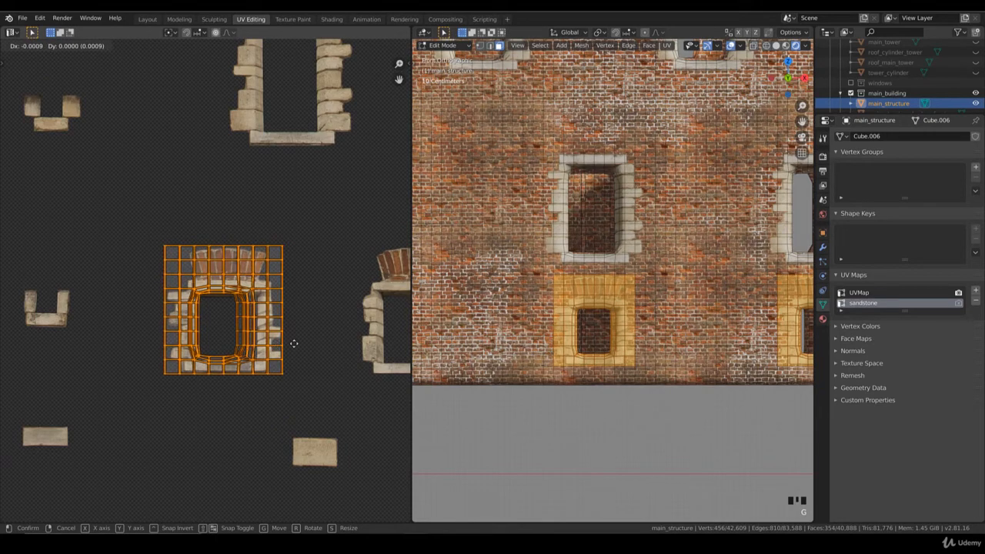
pyautogui.click(288, 341)
# Leave mesh editing and examine the textured small windows on the facade in perspective and from the front.
pyautogui.press('Tab')
pyautogui.scroll(-6, 622, 307)
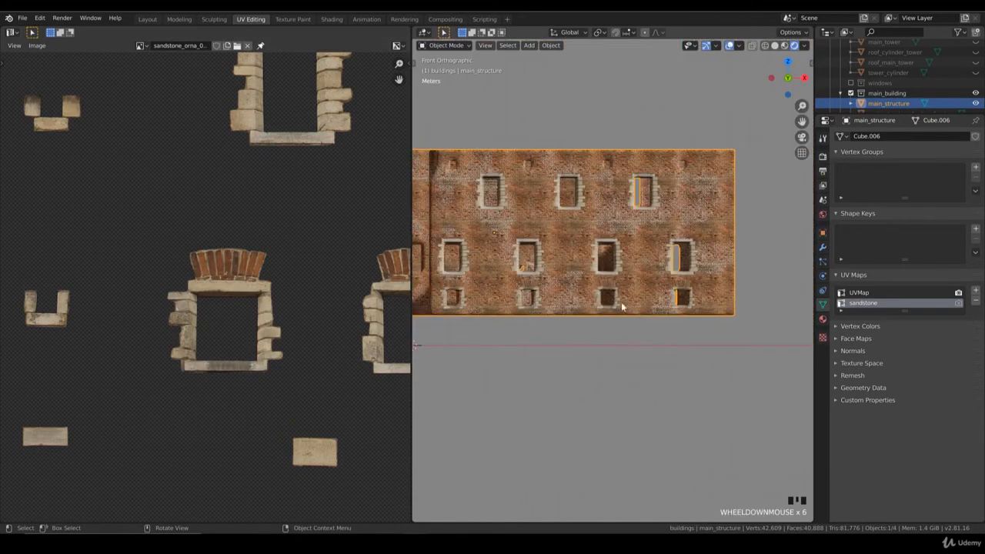
pyautogui.moveTo(623, 306); pyautogui.dragTo(610, 311, button='middle')
pyautogui.scroll(-6, 609, 312)
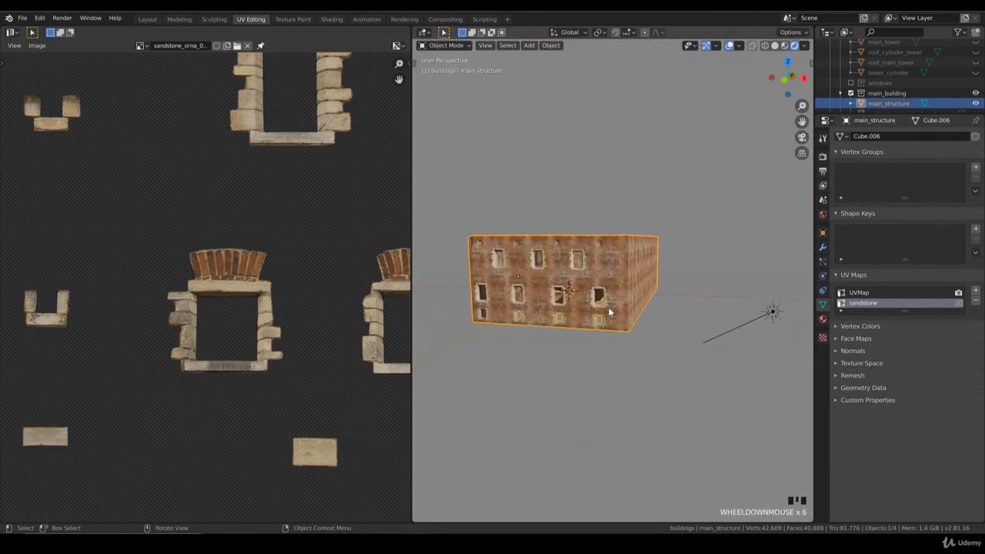
pyautogui.click(667, 327)
pyautogui.press('KP_1')
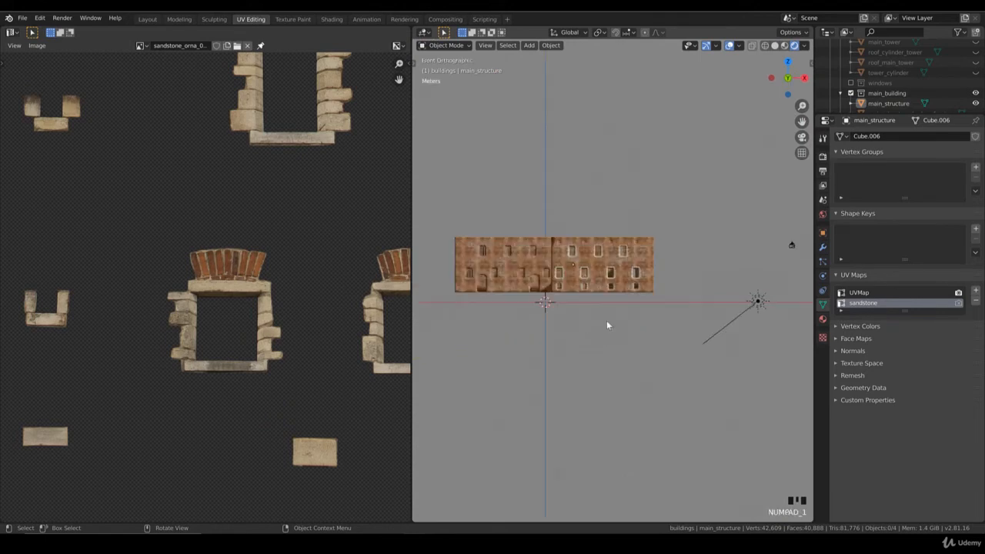
# In face editing, select the block of faces around the first tiny opening in the facade's top row.
pyautogui.keyDown('shift'); pyautogui.moveTo(552, 296); pyautogui.dragTo(626, 311, button='middle'); pyautogui.keyUp('shift')
pyautogui.scroll(7, 572, 357)
pyautogui.scroll(3, 622, 306)
pyautogui.press('Tab')
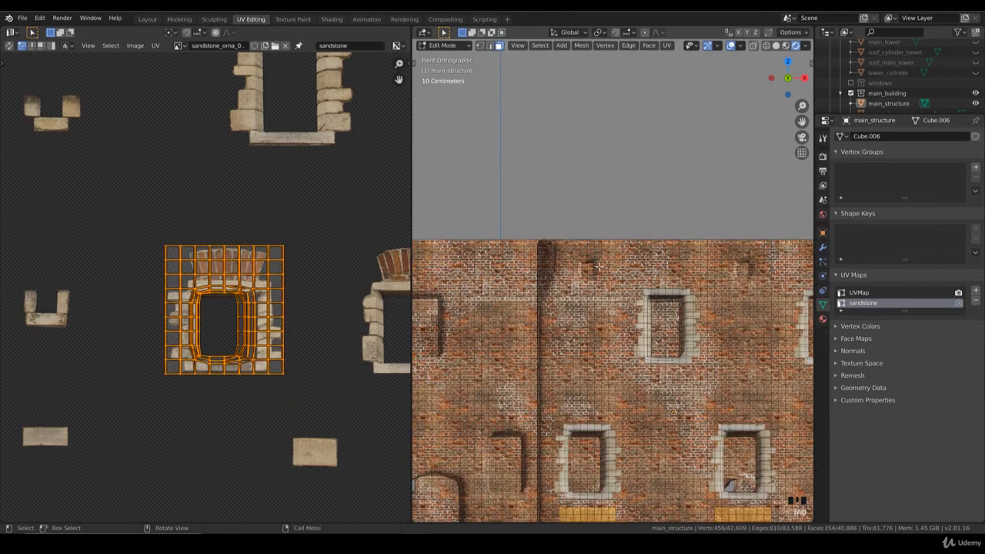
pyautogui.click(598, 274)
pyautogui.press('b')
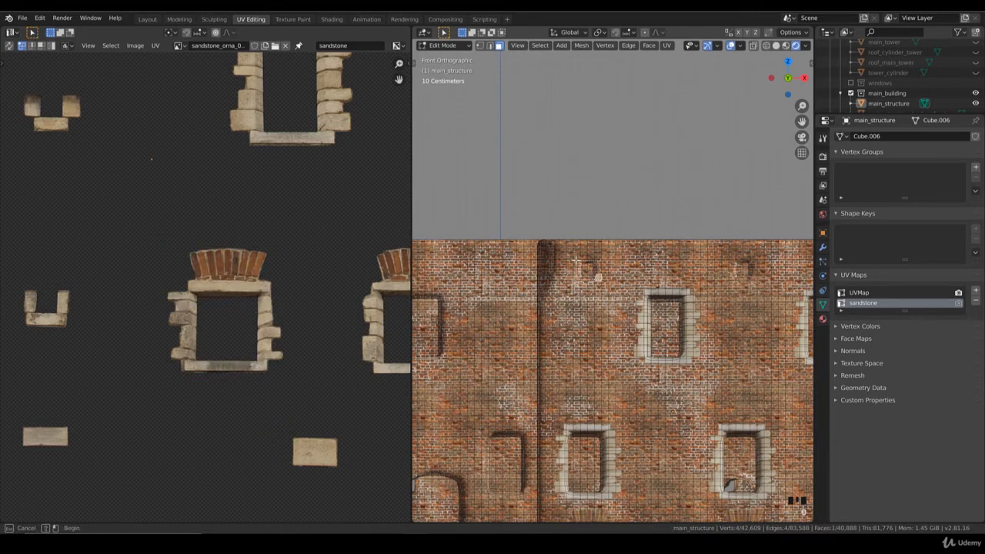
pyautogui.moveTo(569, 253); pyautogui.dragTo(570, 278)
pyautogui.press('b')
pyautogui.keyDown('shift'); pyautogui.moveTo(663, 286); pyautogui.dragTo(610, 293, button='middle'); pyautogui.keyUp('shift')
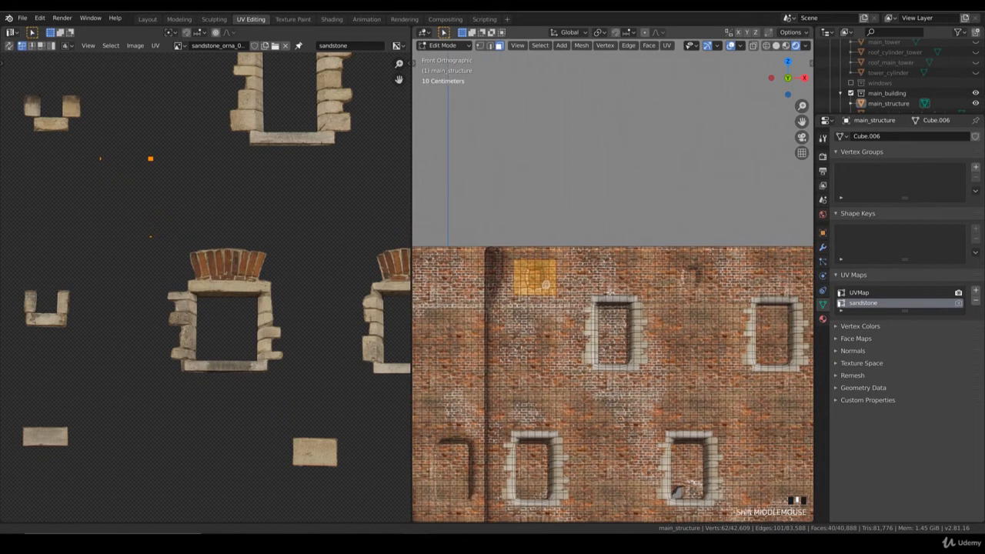
# Extend the selection with the face blocks around the other three tiny openings in the top row.
pyautogui.press('b')
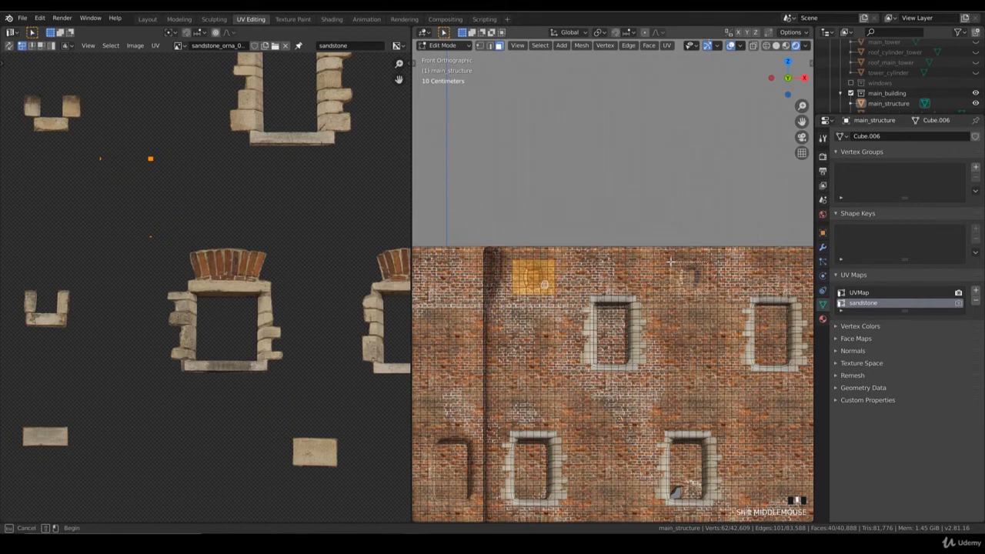
pyautogui.moveTo(667, 258); pyautogui.dragTo(710, 293)
pyautogui.keyDown('shift'); pyautogui.moveTo(731, 293); pyautogui.dragTo(700, 301, button='middle'); pyautogui.keyUp('shift')
pyautogui.press('b')
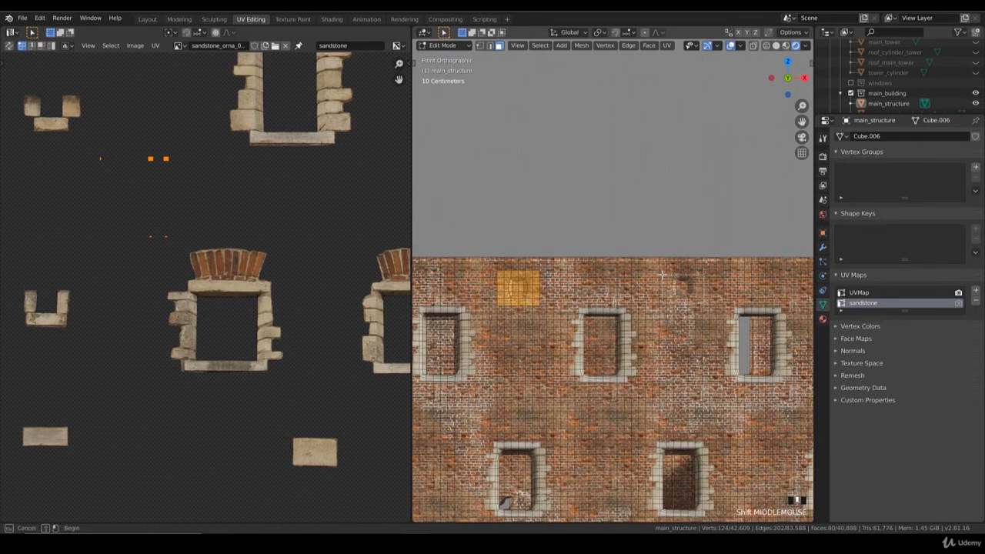
pyautogui.moveTo(662, 274); pyautogui.dragTo(709, 302)
pyautogui.keyDown('shift'); pyautogui.moveTo(772, 303); pyautogui.dragTo(670, 294, button='middle'); pyautogui.keyUp('shift')
pyautogui.keyDown('shift'); pyautogui.moveTo(734, 298); pyautogui.dragTo(690, 309, button='middle'); pyautogui.keyUp('shift')
pyautogui.press('b')
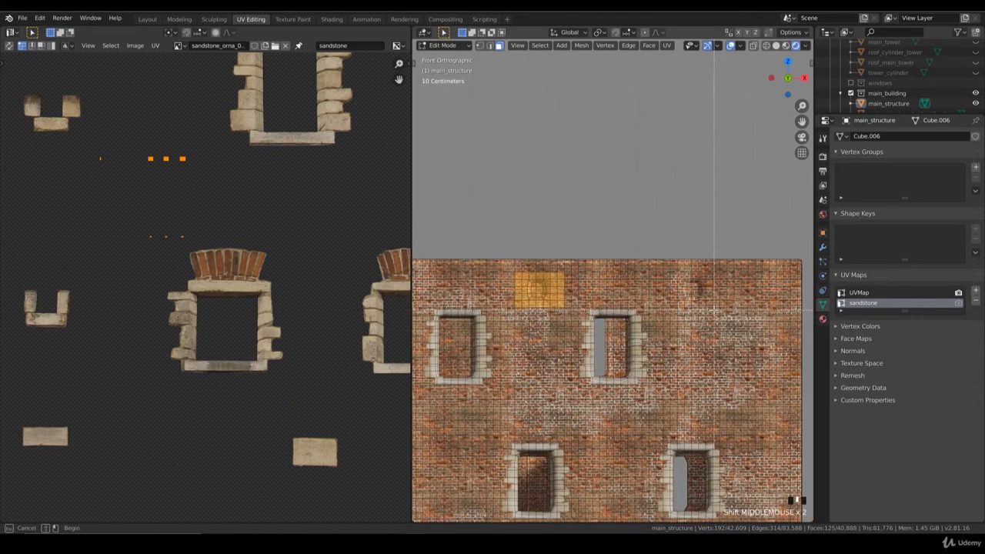
pyautogui.moveTo(674, 277); pyautogui.dragTo(711, 305)
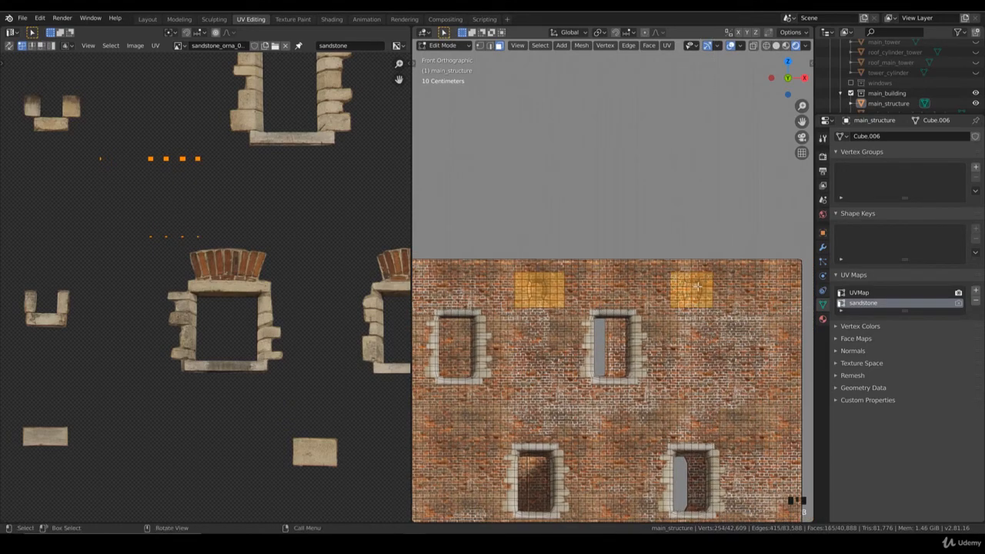
# In wireframe, deselect the stray faces outside the four tiny openings' surrounds and project the selection's UVs from the front view.
pyautogui.scroll(-3, 692, 296)
pyautogui.moveTo(641, 285); pyautogui.dragTo(500, 225, button='middle')
pyautogui.scroll(-4, 628, 314)
pyautogui.press('z')
pyautogui.click(567, 319)
pyautogui.scroll(-4, 584, 320)
pyautogui.press('b')
pyautogui.press('KP_1')
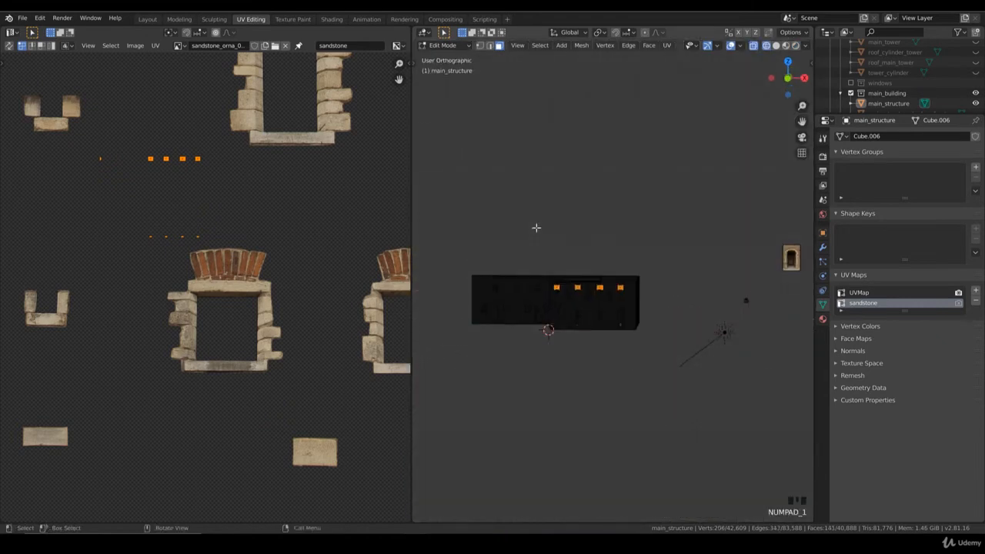
pyautogui.press('u')
pyautogui.click(537, 227)
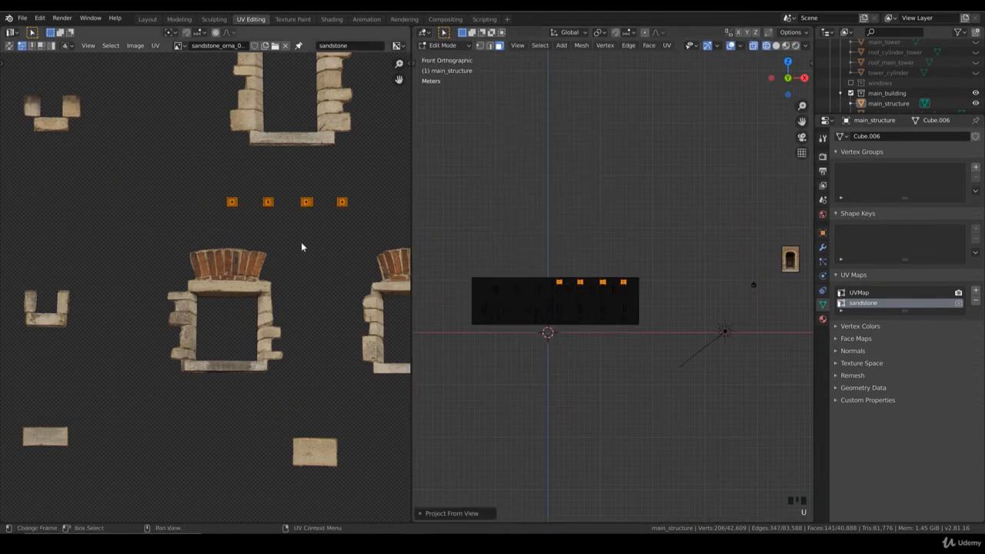
# Select the fourth tiny opening's UV island and stack it on the third one.
pyautogui.scroll(3, 297, 282)
pyautogui.press('b')
pyautogui.moveTo(295, 257); pyautogui.dragTo(329, 291)
pyautogui.scroll(2, 343, 295)
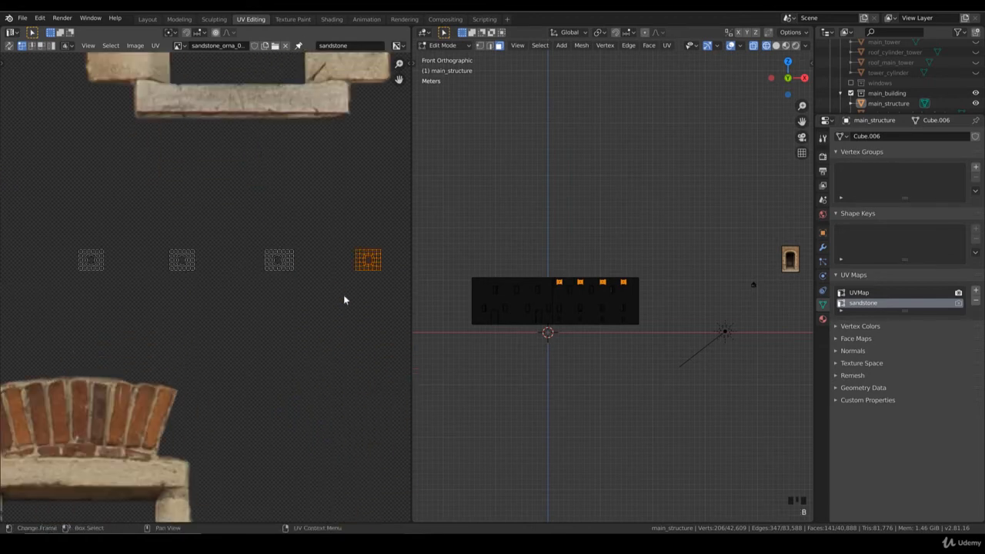
pyautogui.press('g')
pyautogui.click(253, 303)
pyautogui.scroll(3, 255, 292)
pyautogui.keyDown('shift'); pyautogui.moveTo(258, 290); pyautogui.dragTo(266, 327, button='middle'); pyautogui.keyUp('shift')
pyautogui.press('g')
pyautogui.click(285, 323)
# Select the stacked third and fourth islands and align them over the second tiny opening's UV island.
pyautogui.press('b')
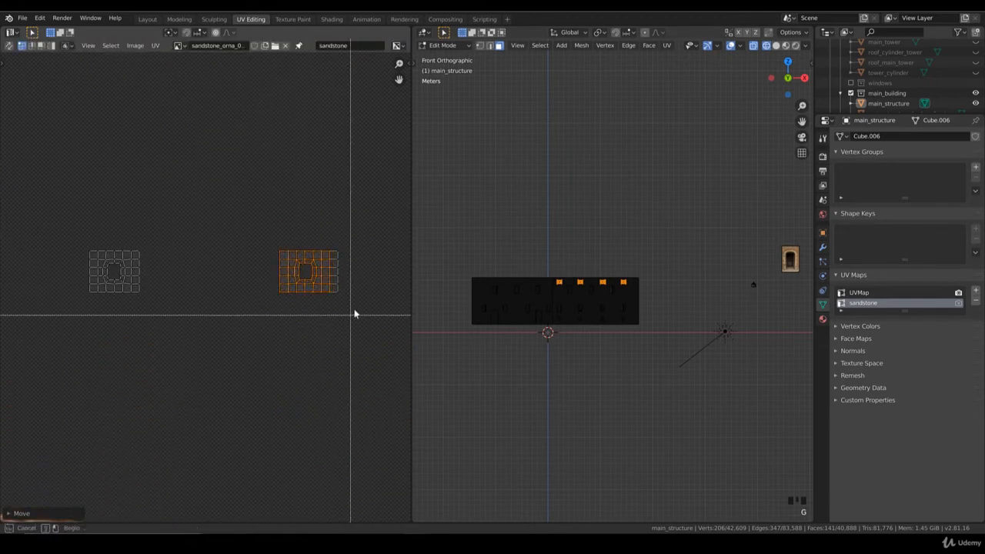
pyautogui.moveTo(354, 312); pyautogui.dragTo(244, 224)
pyautogui.press('g')
pyautogui.click(116, 288)
pyautogui.moveTo(116, 288); pyautogui.dragTo(214, 294, button='middle')
pyautogui.scroll(1, 215, 294)
pyautogui.press('g')
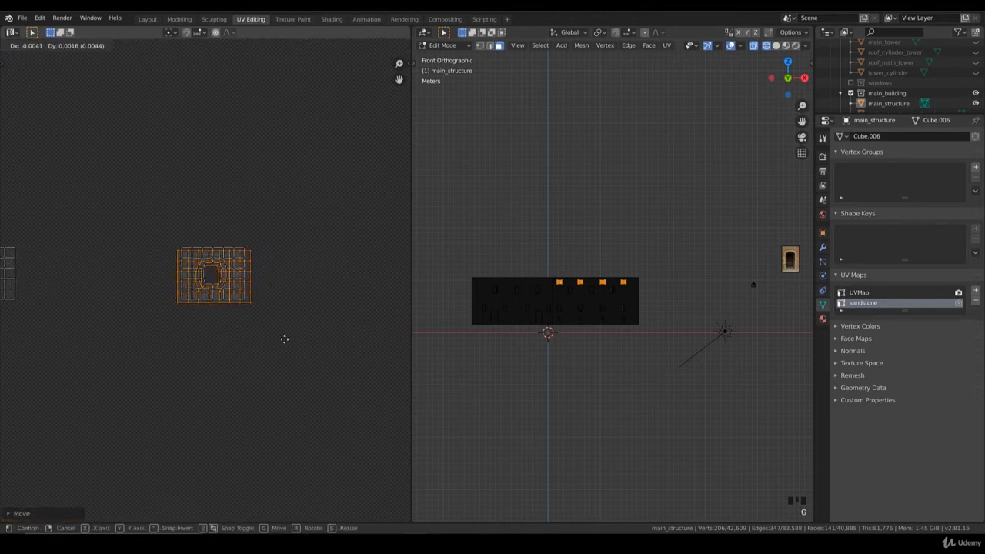
pyautogui.click(304, 306)
# Move the stack of three UV islands onto the first tiny opening's island and align them.
pyautogui.moveTo(294, 324); pyautogui.dragTo(155, 214)
pyautogui.moveTo(231, 277); pyautogui.dragTo(340, 302, button='middle')
pyautogui.scroll(-1, 342, 304)
pyautogui.press('g')
pyautogui.click(140, 310)
pyautogui.scroll(1, 141, 310)
pyautogui.moveTo(141, 309); pyautogui.dragTo(271, 319, button='middle')
pyautogui.scroll(2, 213, 340)
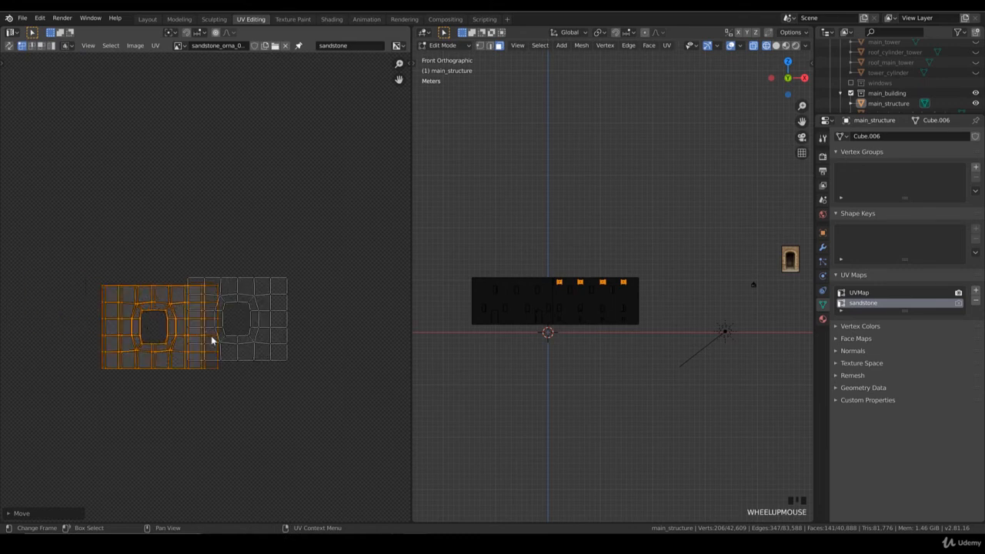
pyautogui.press('g')
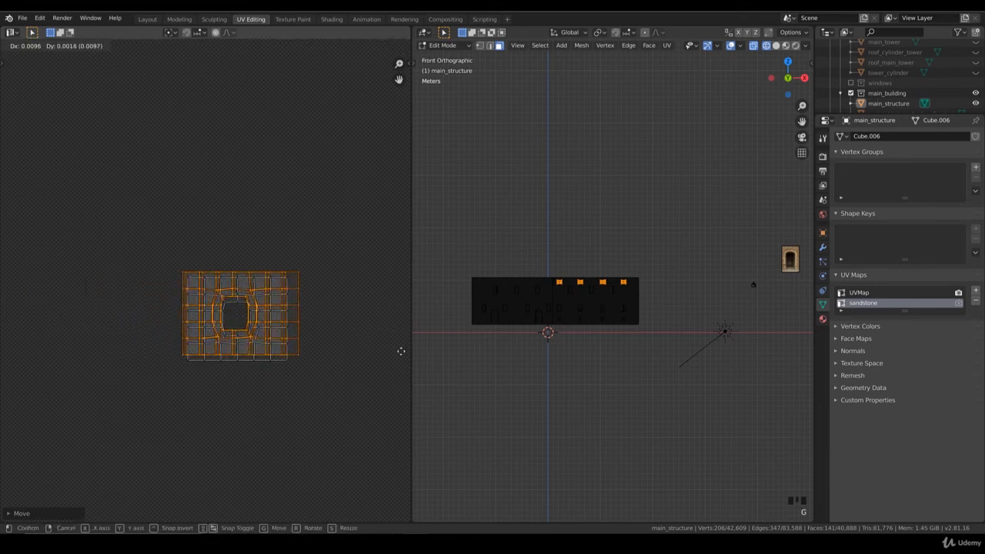
pyautogui.click(408, 366)
# Select all four stacked tiny-opening islands and move them onto the upper small U-shaped sandstone ornament.
pyautogui.moveTo(329, 374); pyautogui.dragTo(161, 253)
pyautogui.scroll(-9, 282, 348)
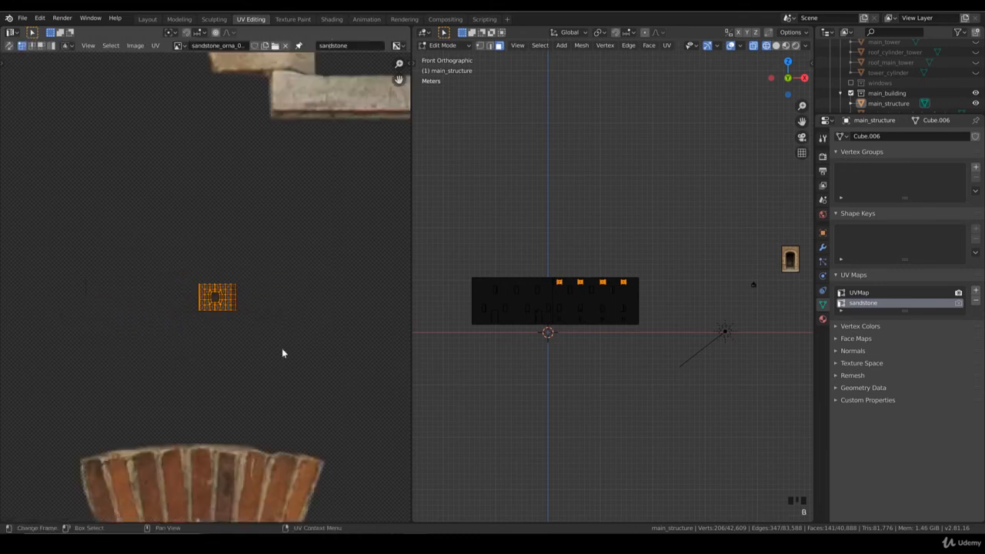
pyautogui.moveTo(237, 261); pyautogui.dragTo(314, 329, button='middle')
pyautogui.scroll(1, 315, 329)
pyautogui.scroll(-4, 314, 329)
pyautogui.press('g')
pyautogui.click(88, 250)
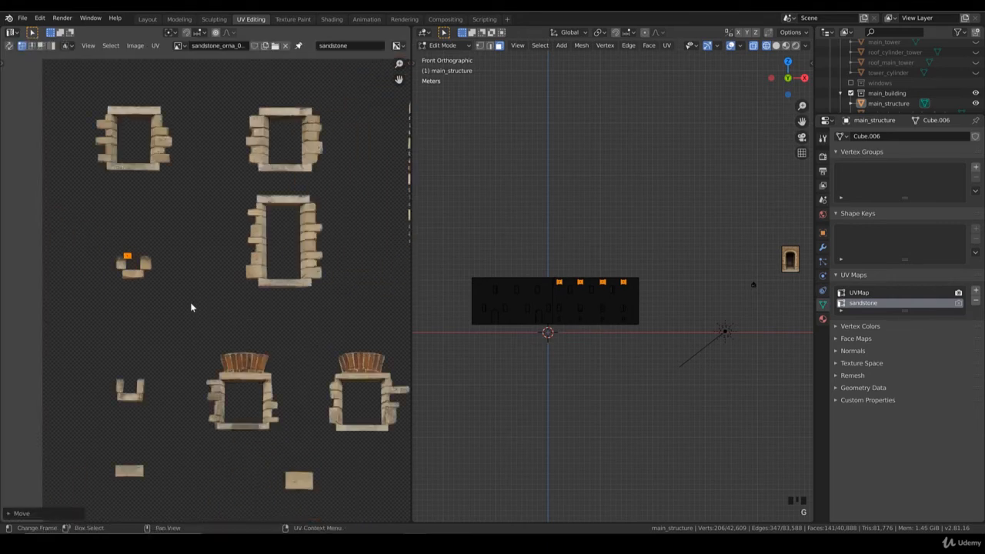
# Scale the stacked tiny-opening UV islands up to roughly match the upper small U-shaped sandstone ornament.
pyautogui.moveTo(192, 308); pyautogui.dragTo(270, 318, button='middle')
pyautogui.scroll(1, 316, 332)
pyautogui.press('s')
pyautogui.click(268, 316)
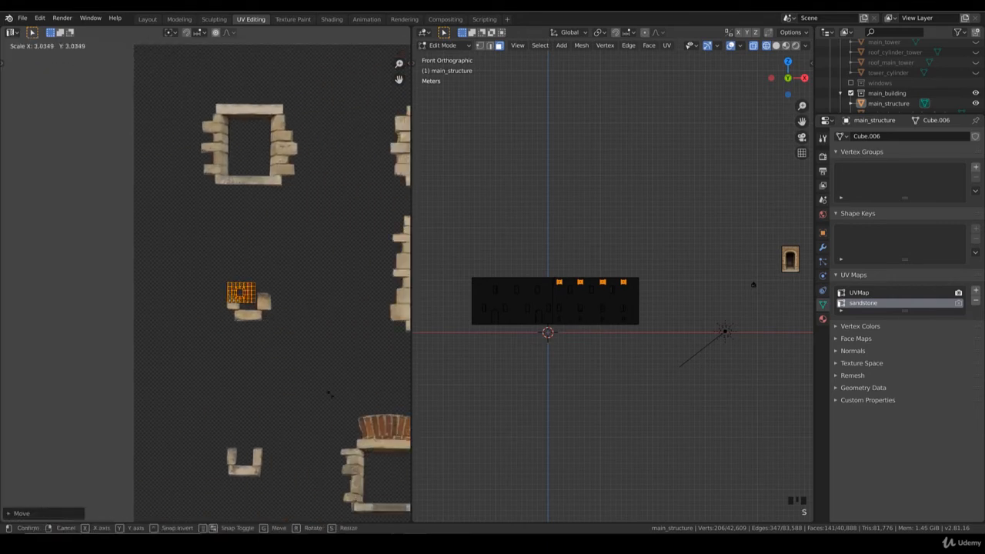
pyautogui.scroll(2, 303, 336)
pyautogui.press('s')
pyautogui.click(322, 360)
# Move and slightly enlarge the stacked islands so their opening fits the gap between the U-shaped ornament's stones.
pyautogui.press('g')
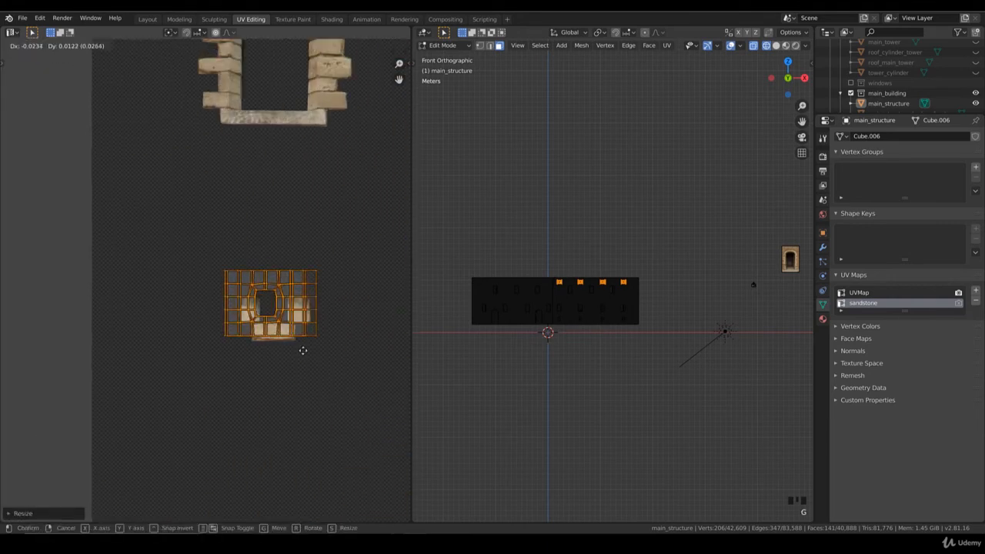
pyautogui.click(305, 351)
pyautogui.press('s')
pyautogui.click(316, 364)
pyautogui.press('g')
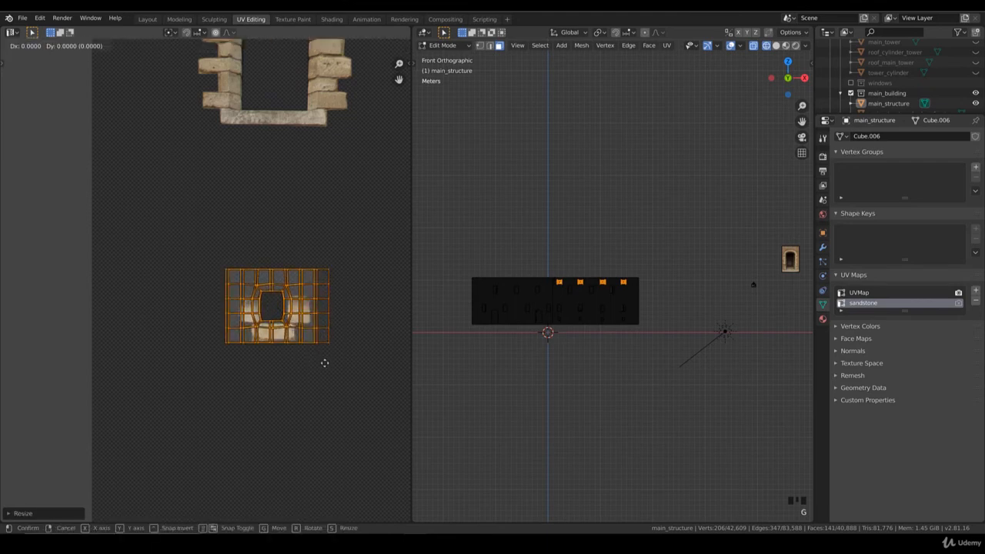
pyautogui.click(327, 362)
# Show the front facade in rendered shading and return the main structure to Object Mode.
pyautogui.scroll(6, 613, 280)
pyautogui.press('z')
pyautogui.click(574, 237)
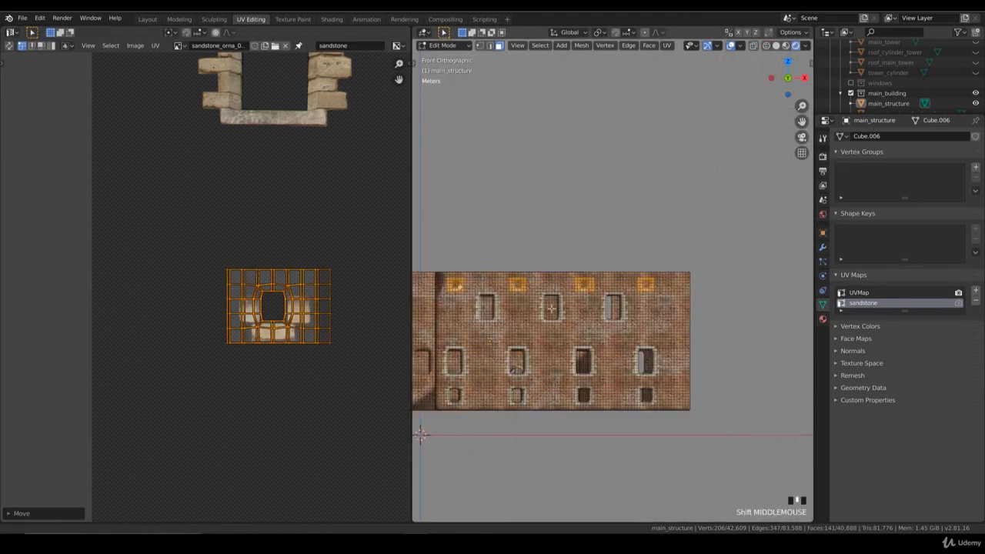
pyautogui.scroll(4, 576, 277)
pyautogui.press('Tab')
# Examine the main structure from all sides to compare the finished facade's window ornaments with the remaining walls.
pyautogui.scroll(-3, 576, 313)
pyautogui.scroll(-3, 577, 313)
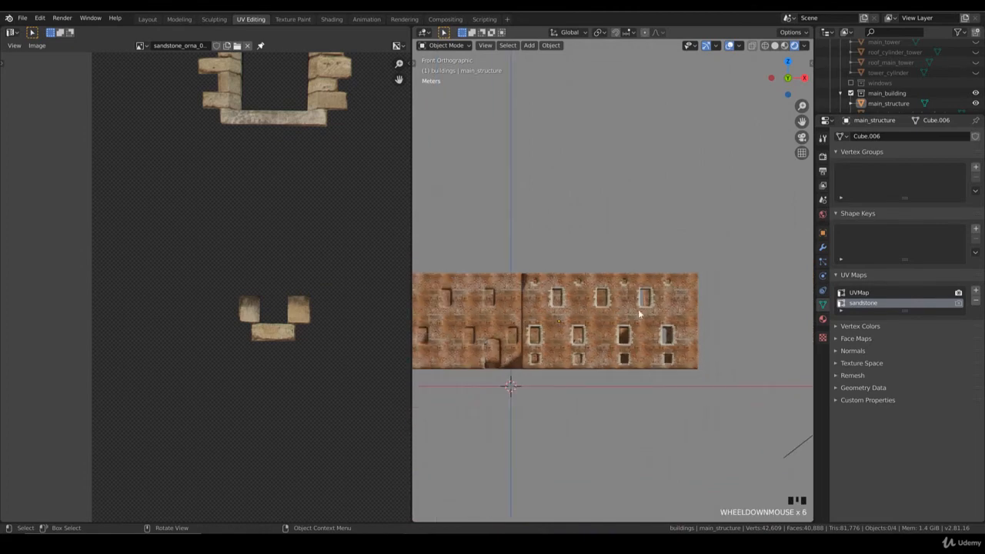
pyautogui.moveTo(639, 312); pyautogui.dragTo(616, 316, button='middle')
pyautogui.scroll(-4, 617, 315)
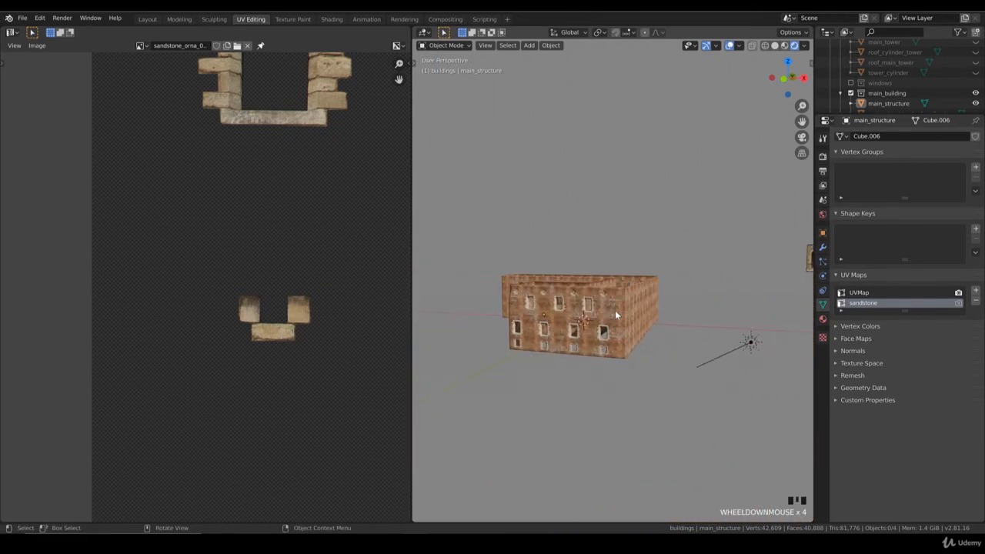
pyautogui.moveTo(620, 317); pyautogui.dragTo(605, 344, button='middle')
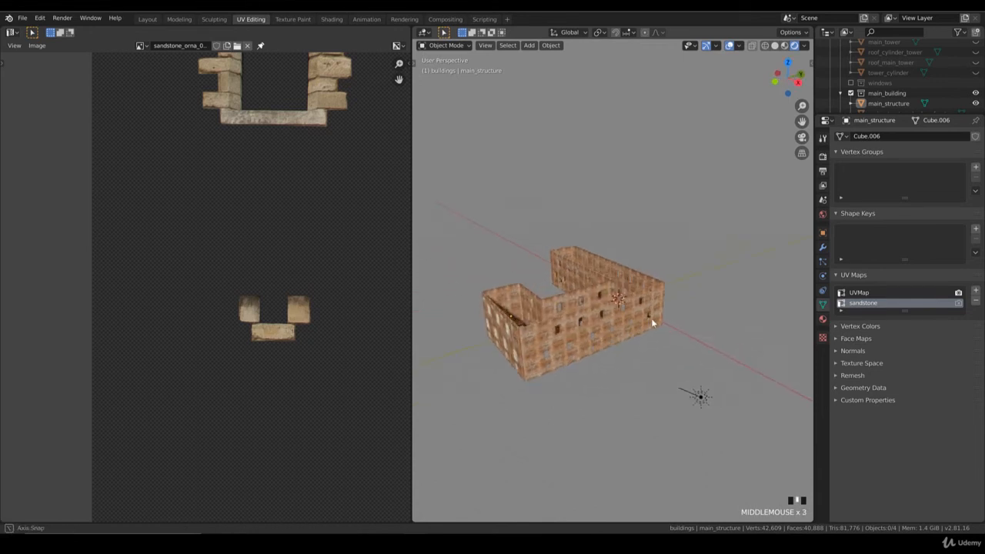
pyautogui.moveTo(651, 317); pyautogui.dragTo(598, 321, button='middle')
pyautogui.moveTo(525, 311); pyautogui.dragTo(505, 314, button='middle')
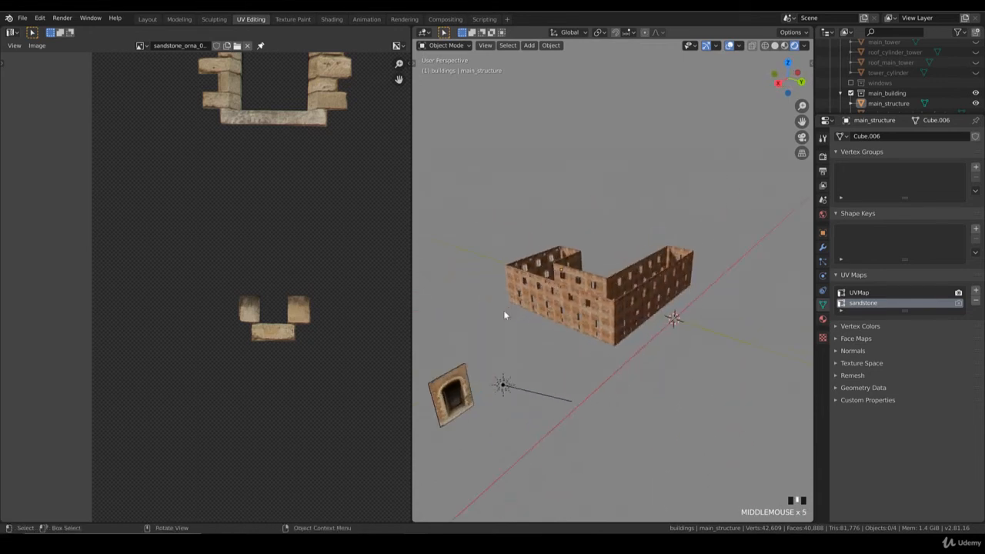
pyautogui.moveTo(564, 324); pyautogui.dragTo(650, 339, button='middle')
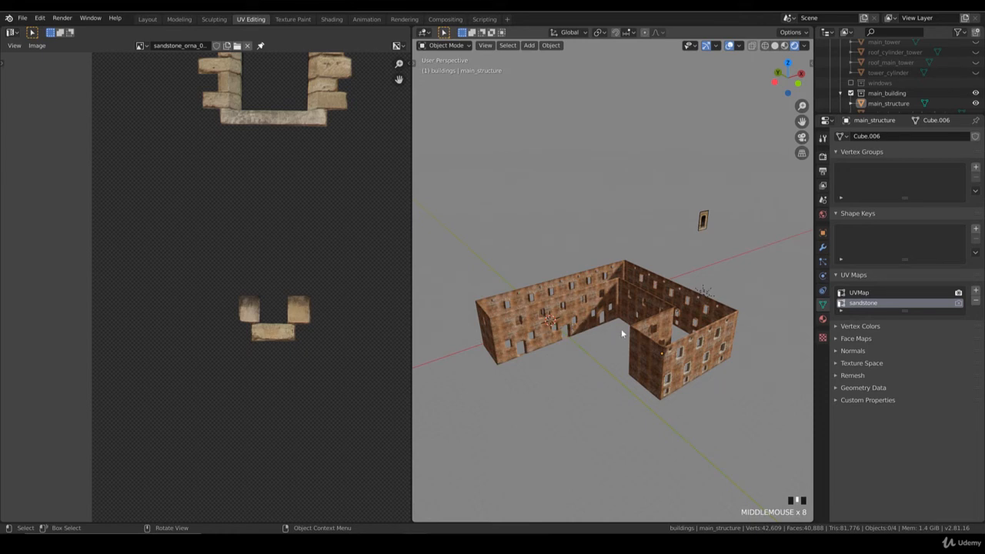
pyautogui.moveTo(621, 333)
pyautogui.mouseDown(button='middle')
pyautogui.moveTo(570, 317)
pyautogui.moveTo(614, 331)
pyautogui.mouseUp(button='middle')
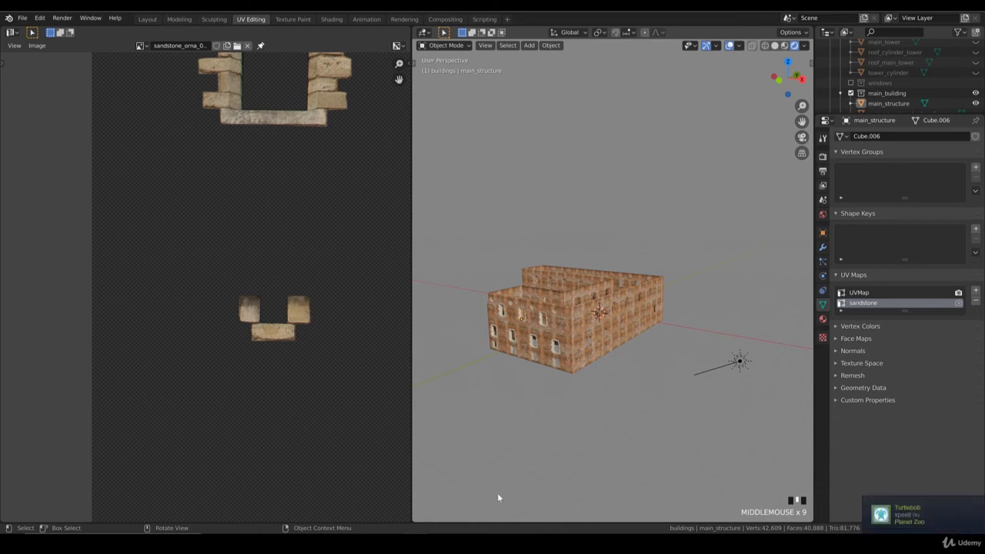
pyautogui.click(949, 513)
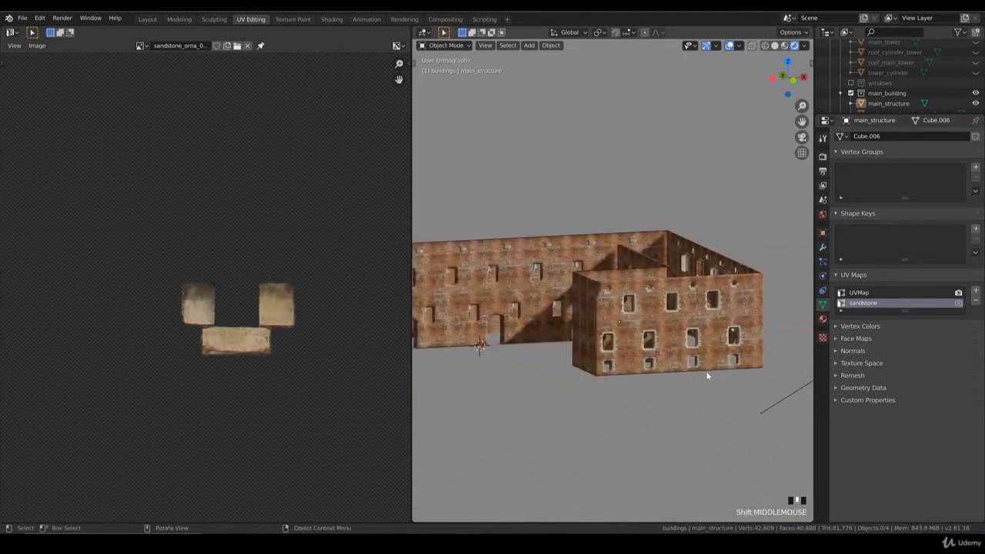
# Inspect the sandstone window and small-opening ornaments on the long outer wall, courtyard walls and end facade.
pyautogui.moveTo(707, 375); pyautogui.dragTo(656, 375, button='middle')
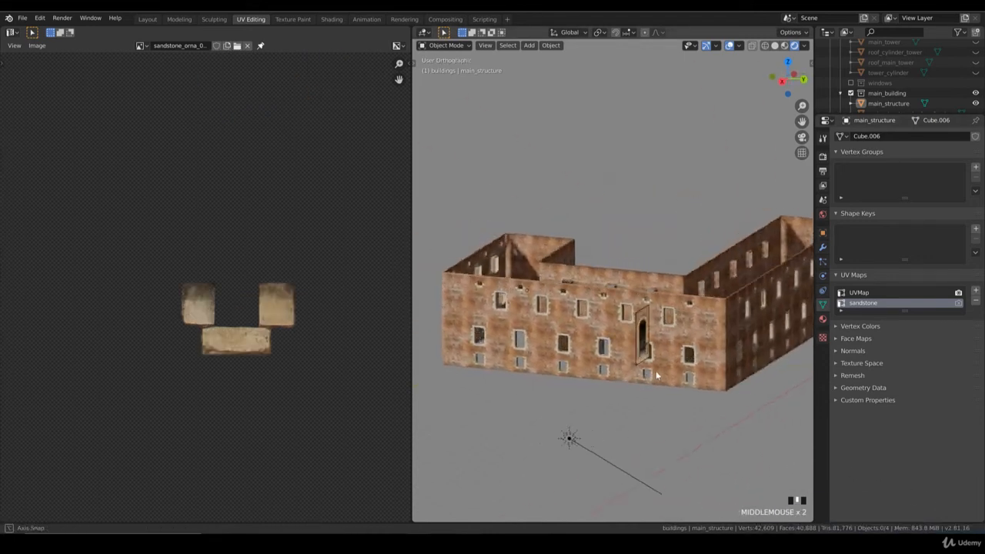
pyautogui.scroll(-2, 651, 379)
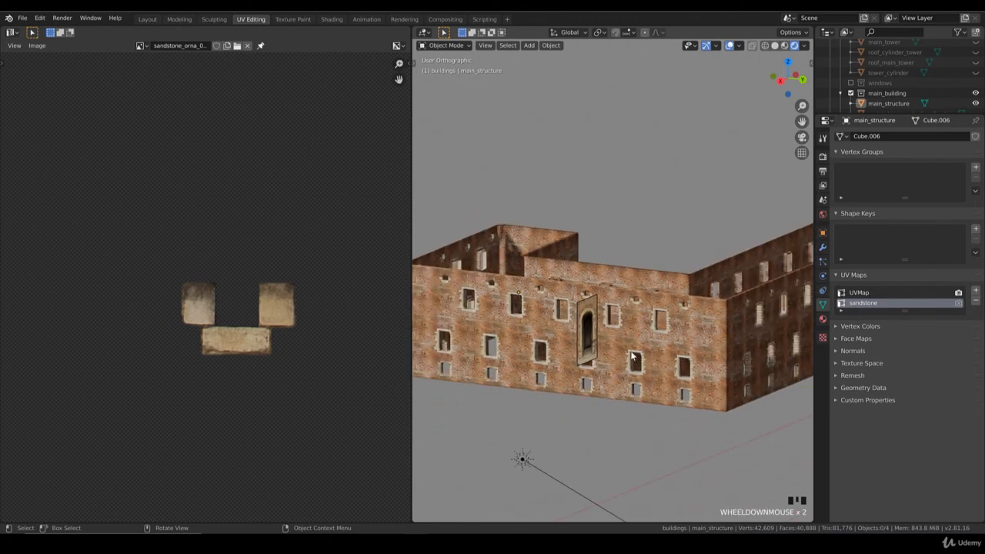
pyautogui.moveTo(673, 312); pyautogui.dragTo(540, 293, button='middle')
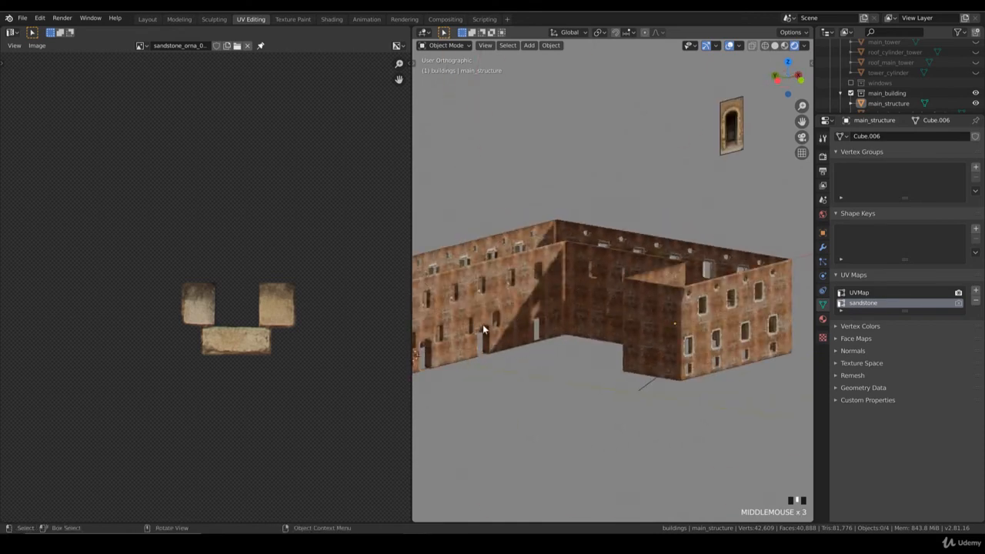
pyautogui.scroll(-2, 548, 309)
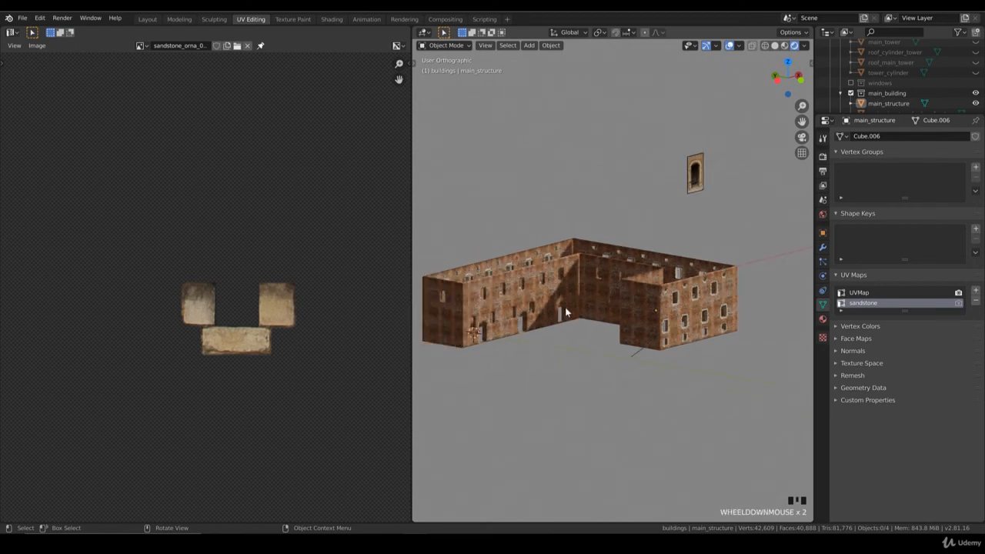
pyautogui.moveTo(567, 308); pyautogui.dragTo(627, 316, button='middle')
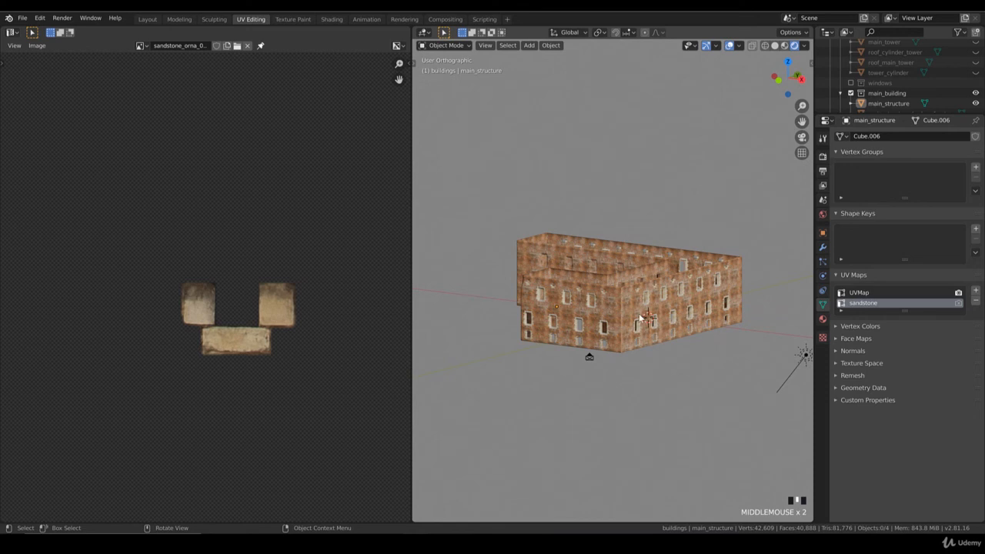
pyautogui.scroll(2, 645, 339)
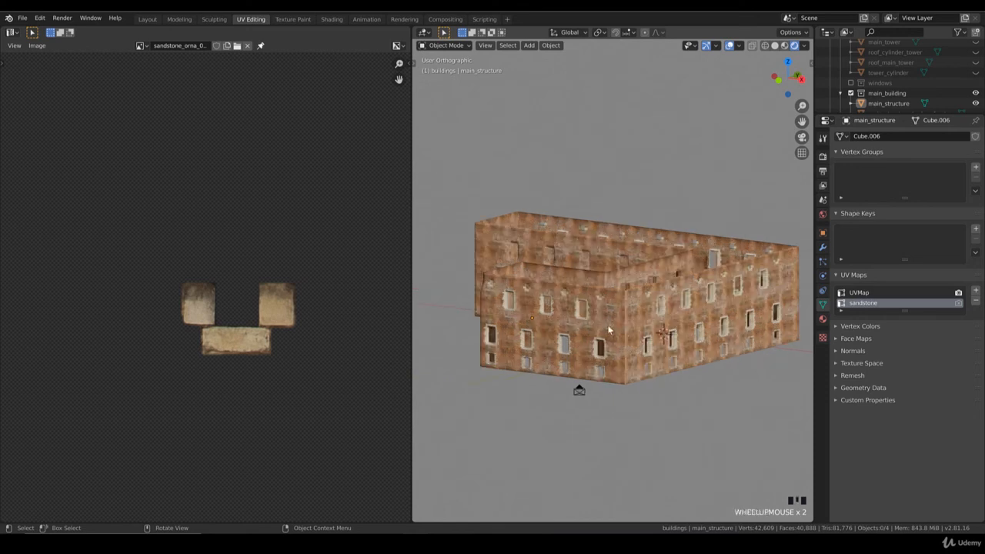